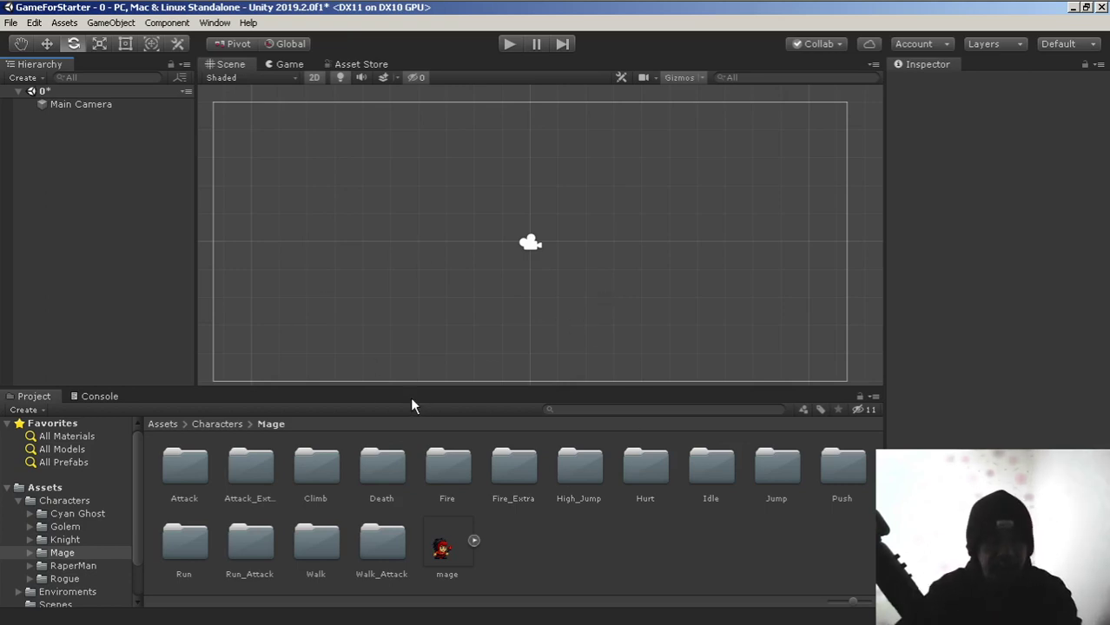
Place the BG sprite from the Enviroments folder into the scene, roughly over the camera frame.
{"action": "left_click", "coordinate": [54, 491]}
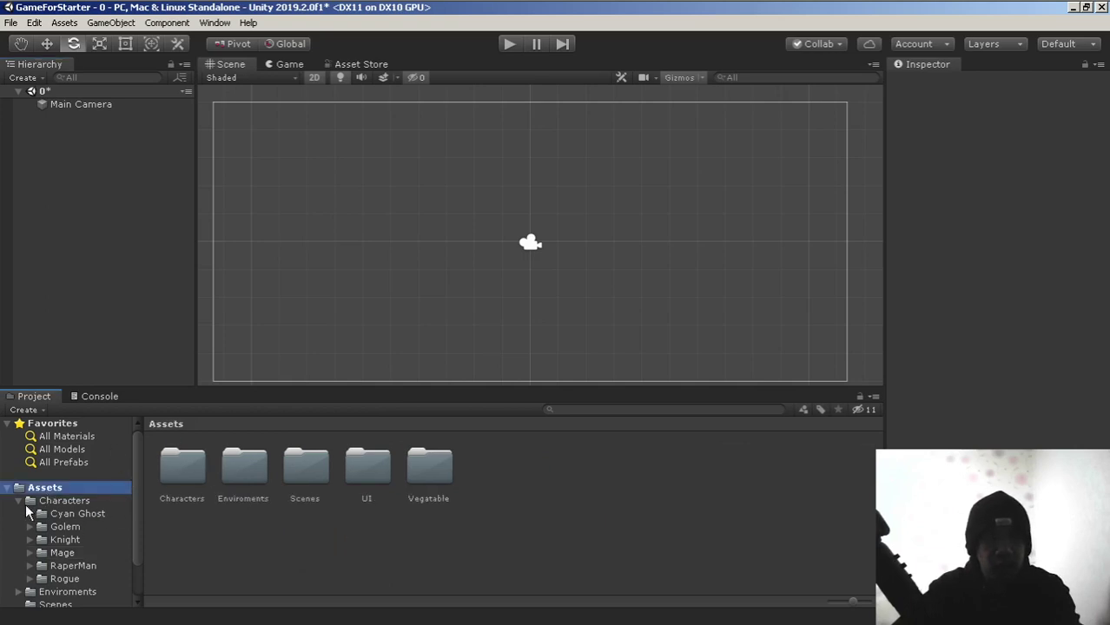
{"action": "left_click", "coordinate": [19, 501]}
{"action": "left_click", "coordinate": [75, 514]}
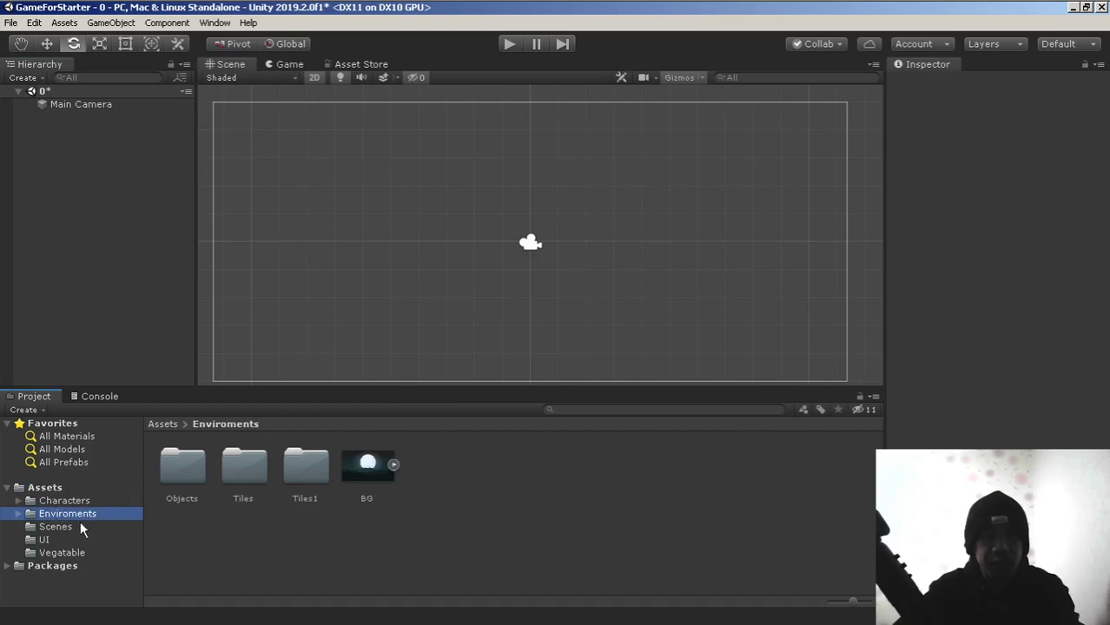
{"action": "left_click", "coordinate": [366, 467]}
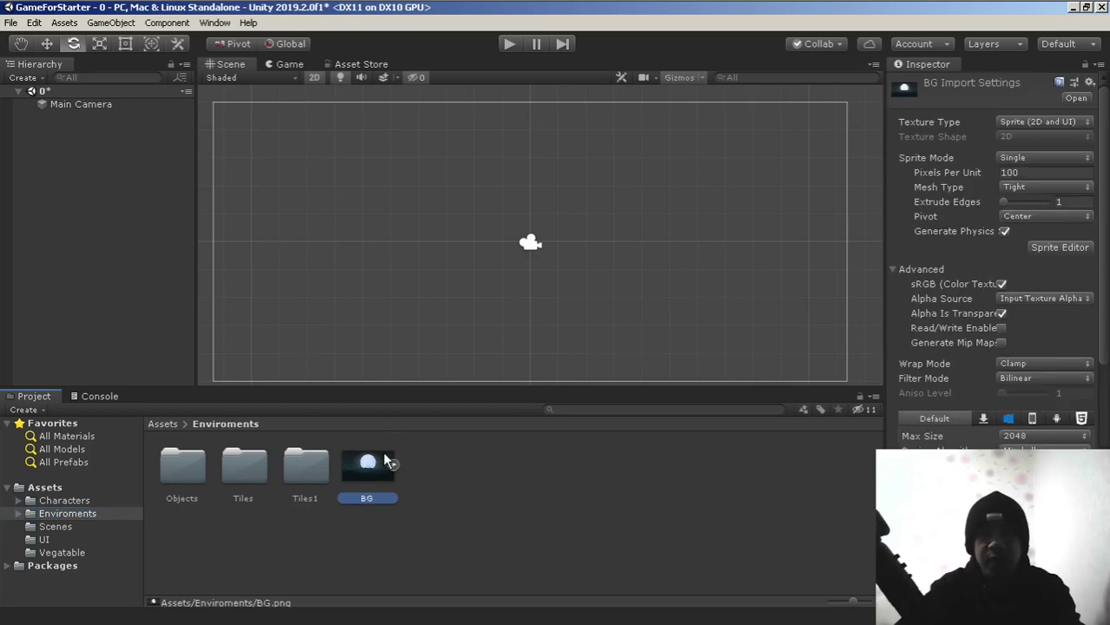
{"action": "left_click_drag", "start_coordinate": [371, 463], "coordinate": [508, 248]}
{"action": "scroll", "coordinate": [509, 258], "scroll_direction": "down", "scroll_amount": 2}
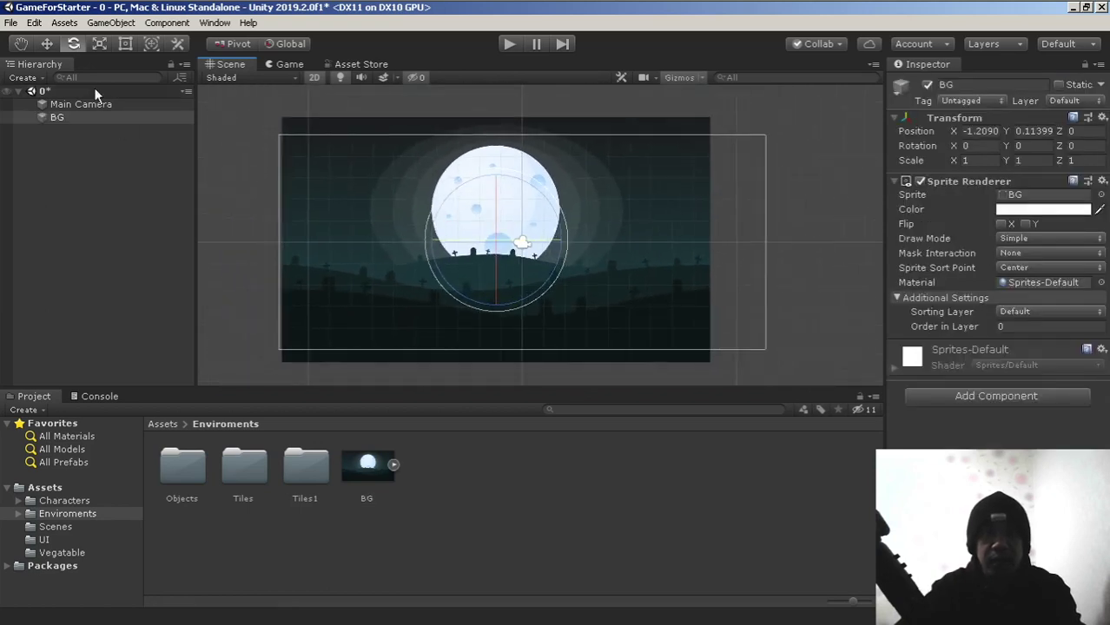
Rename the BG object in the scene hierarchy to "Game Background".
{"action": "left_click", "coordinate": [56, 119]}
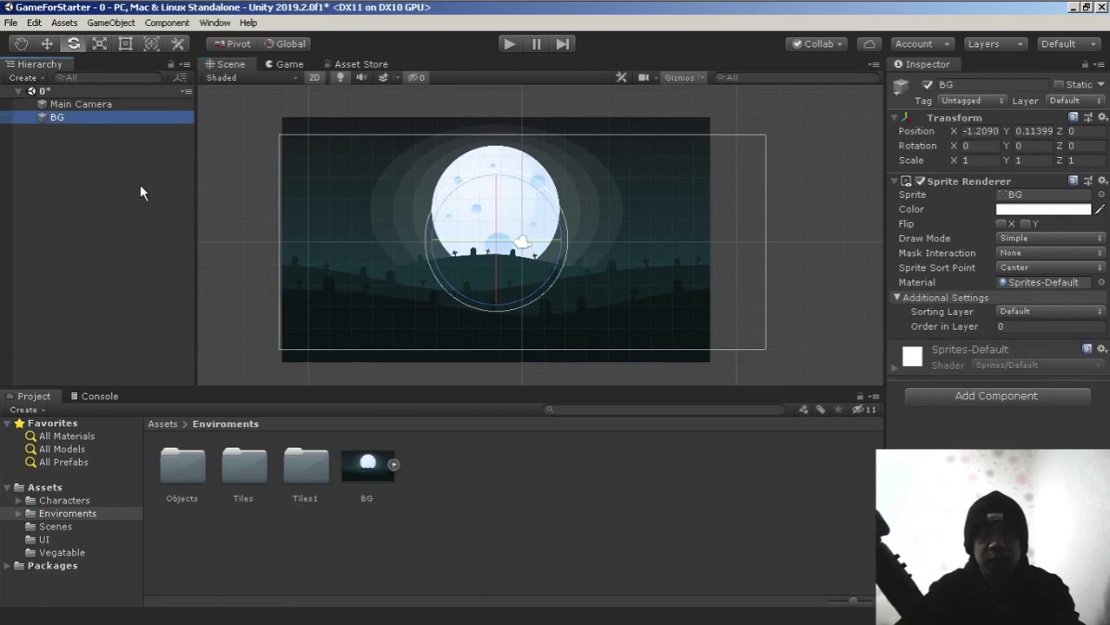
{"action": "key", "text": "F2"}
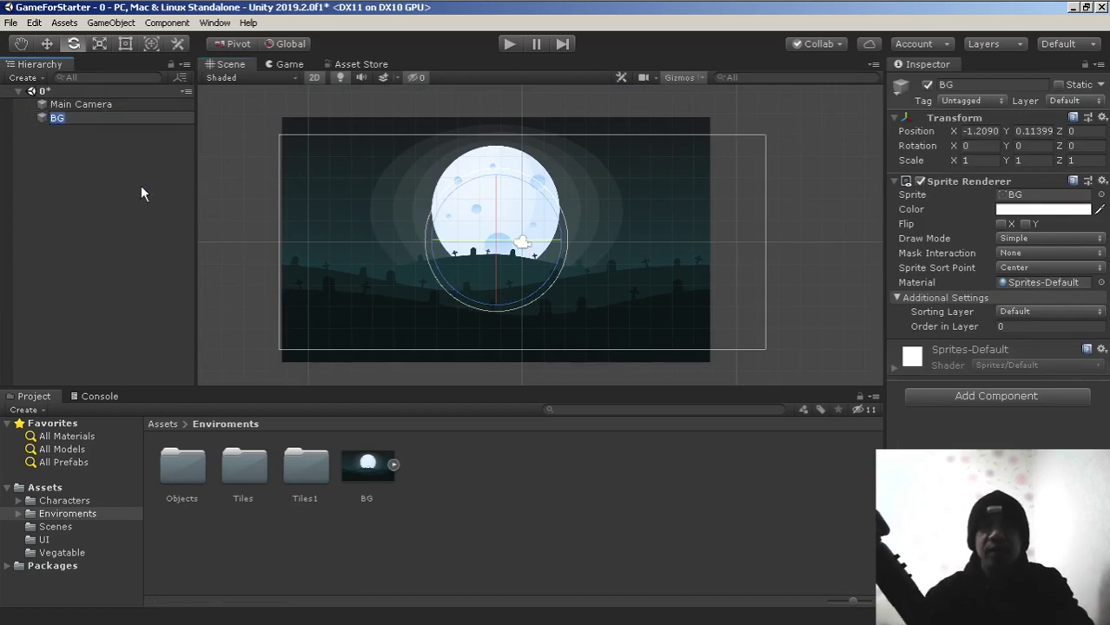
{"action": "type", "text": "Back"}
{"action": "key", "text": "BackSpace"}
{"action": "key", "text": "BackSpace"}
{"action": "key", "text": "BackSpace"}
{"action": "key", "text": "BackSpace"}
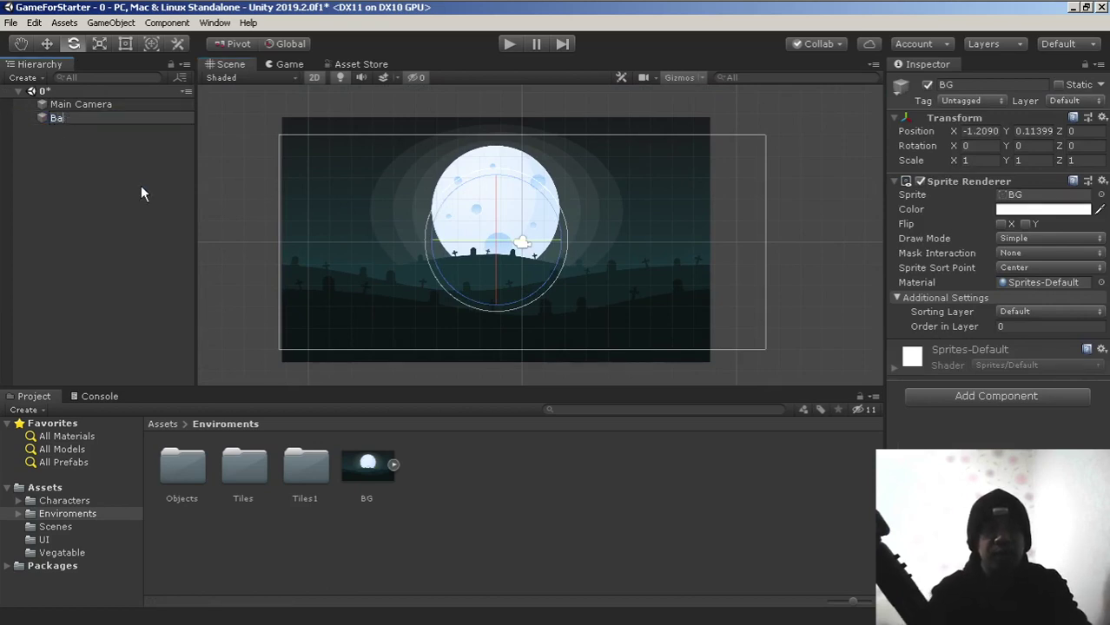
{"action": "type", "text": "Game "}
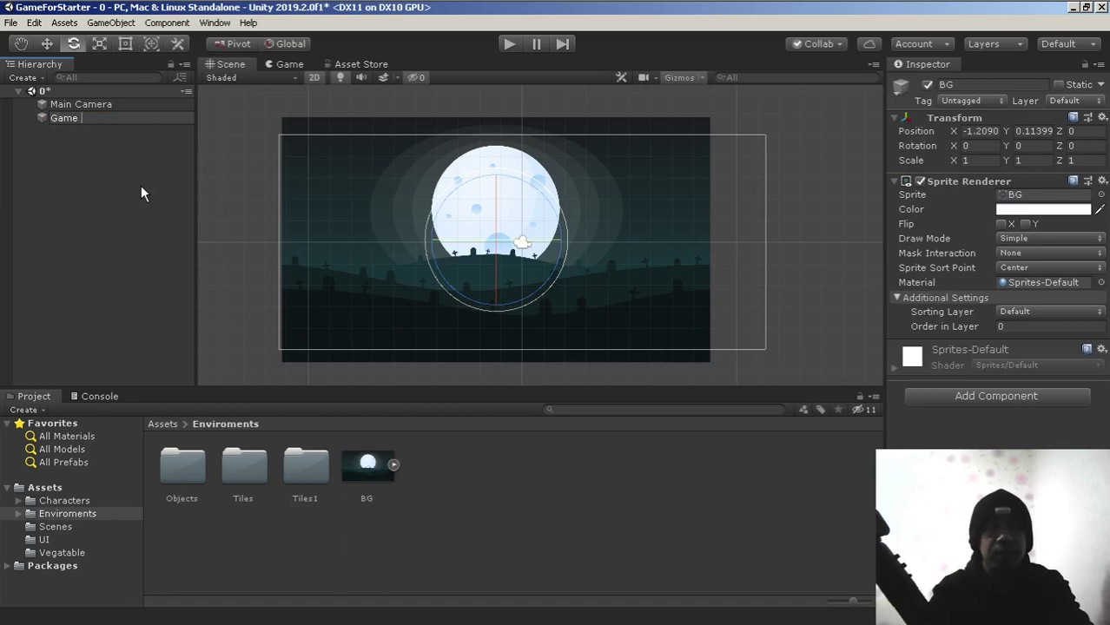
{"action": "type", "text": "Background"}
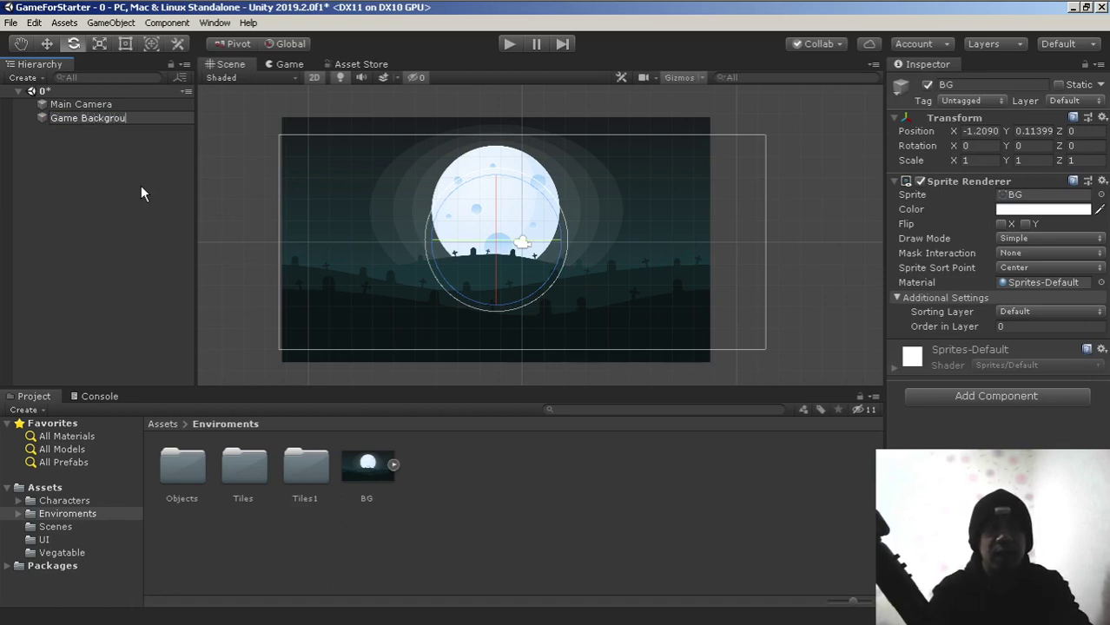
{"action": "key", "text": "Return"}
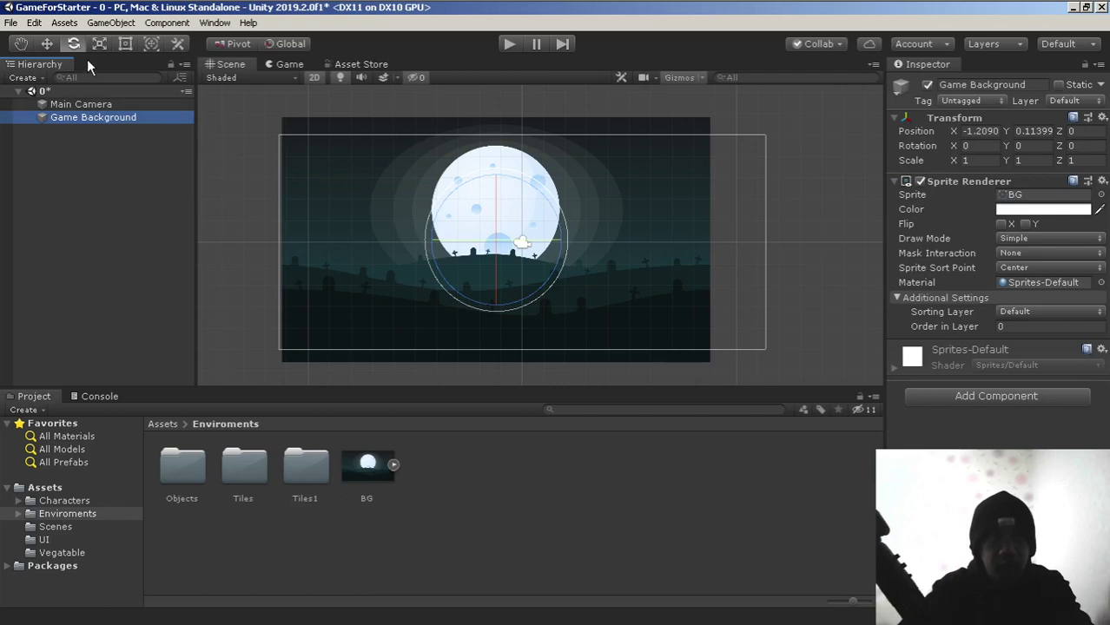
Resize Game Background with the Rect tool to match the camera frame on all four sides, and check it in the Game view.
{"action": "left_click", "coordinate": [121, 46]}
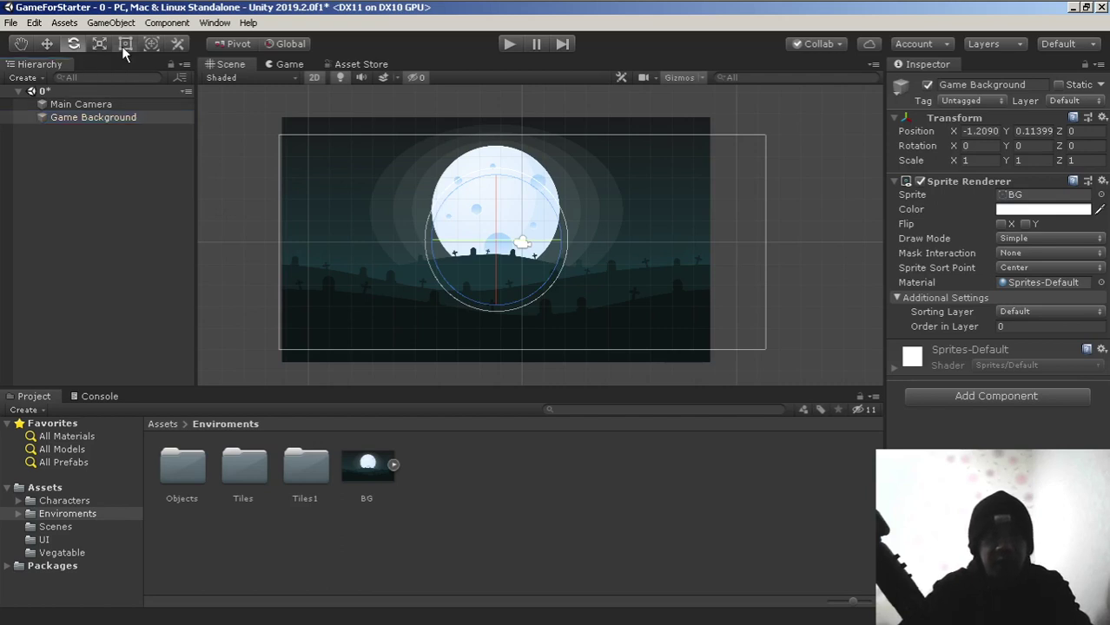
{"action": "scroll", "coordinate": [554, 184], "scroll_direction": "up", "scroll_amount": 2}
{"action": "left_click_drag", "start_coordinate": [735, 229], "coordinate": [794, 238]}
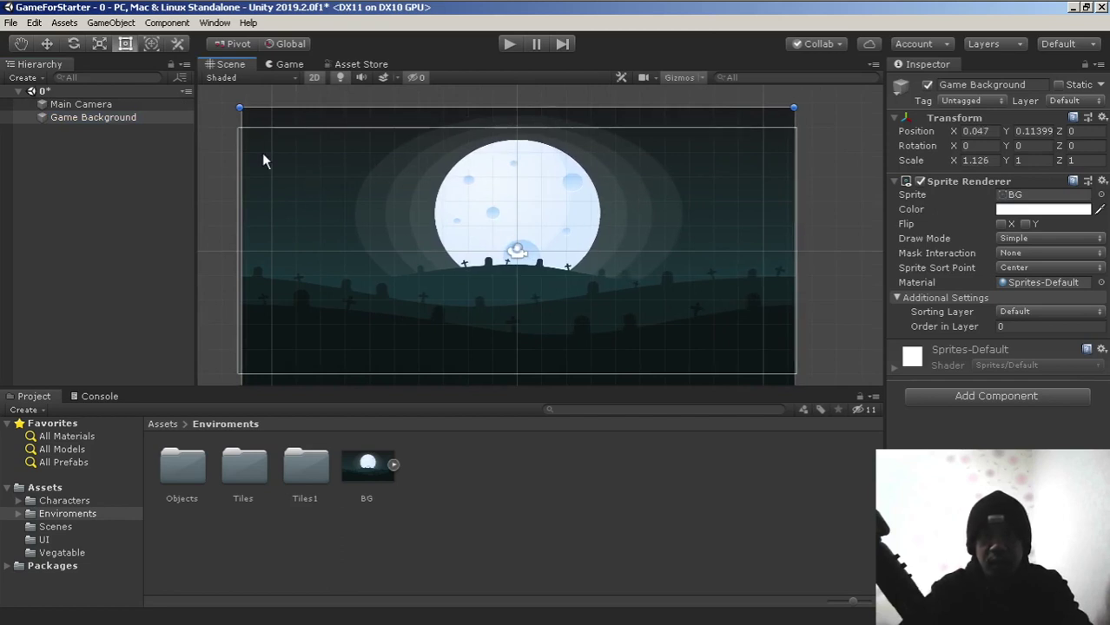
{"action": "left_click_drag", "start_coordinate": [245, 181], "coordinate": [238, 178]}
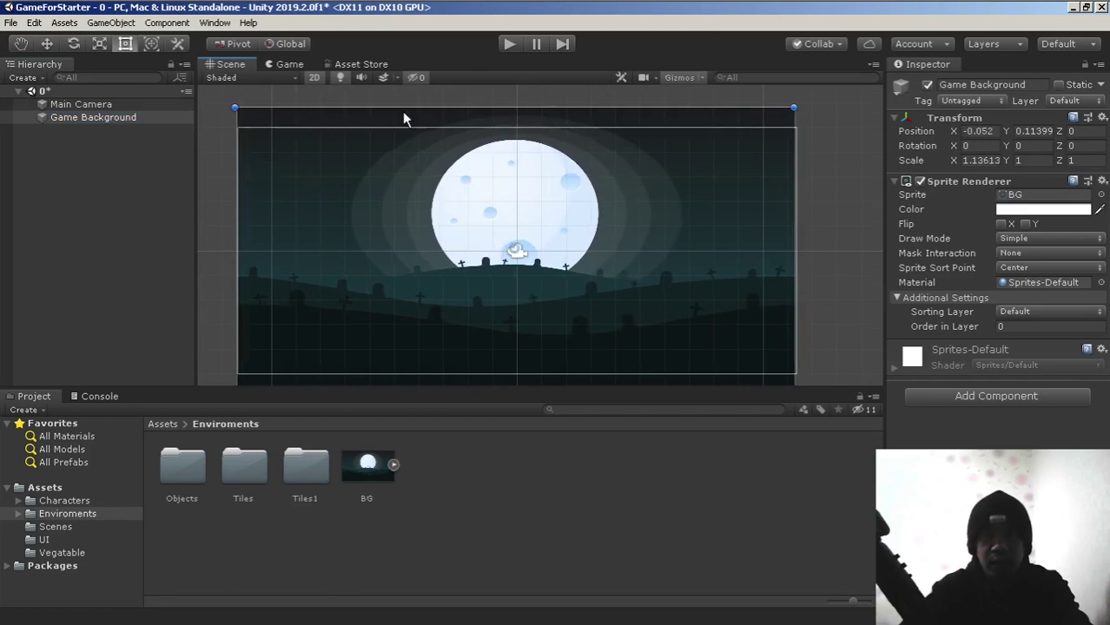
{"action": "left_click_drag", "start_coordinate": [404, 110], "coordinate": [409, 130]}
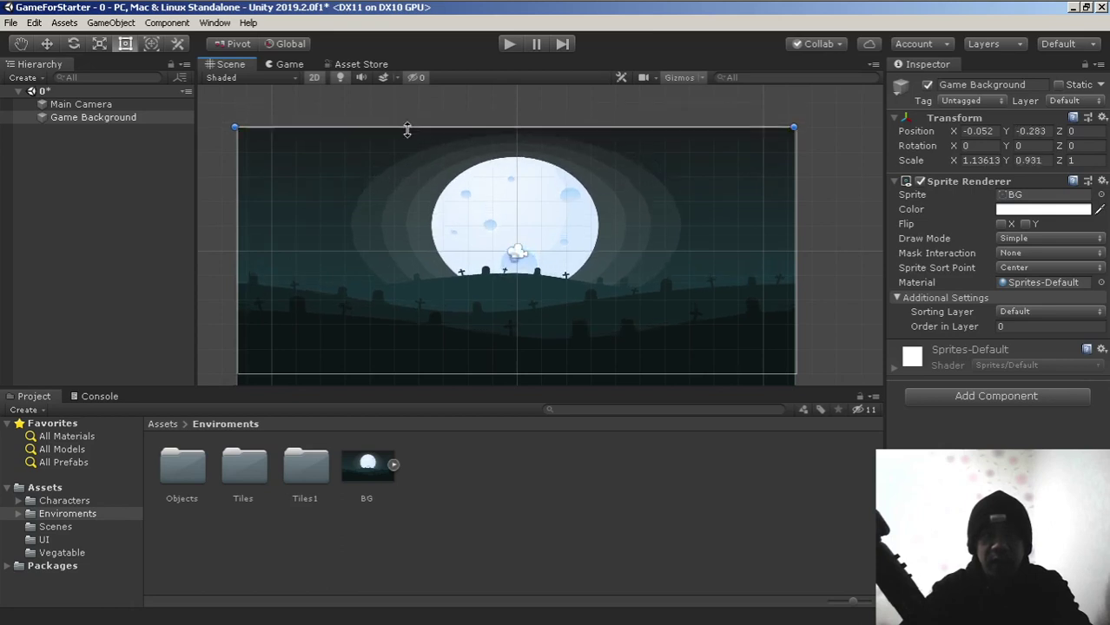
{"action": "middle_click_drag", "start_coordinate": [409, 130], "coordinate": [445, 354]}
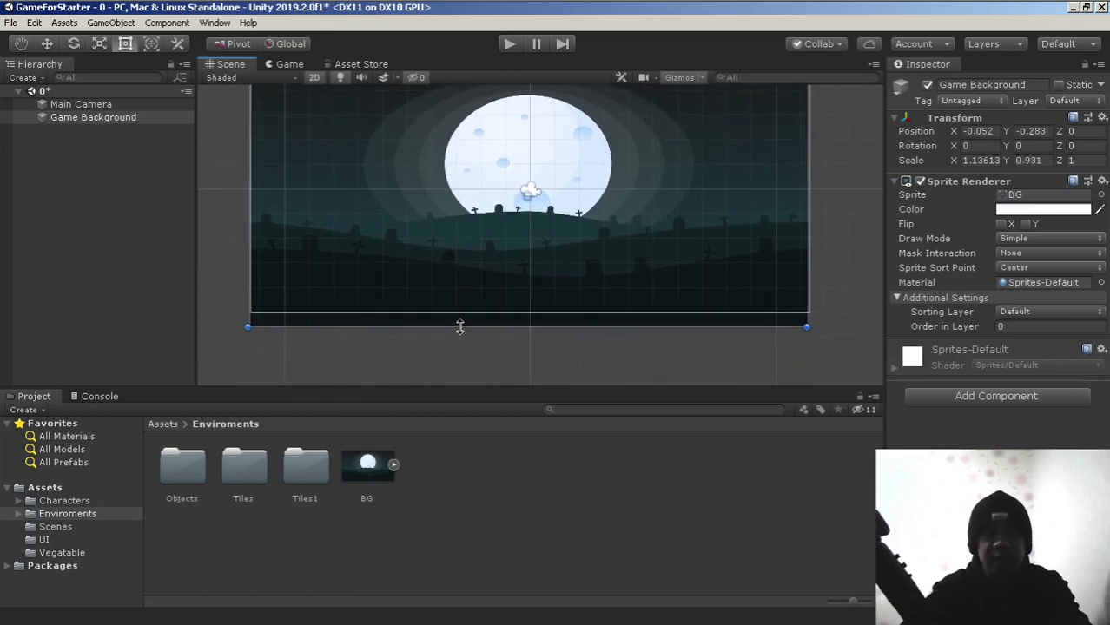
{"action": "left_click_drag", "start_coordinate": [460, 327], "coordinate": [469, 312]}
{"action": "left_click", "coordinate": [287, 64]}
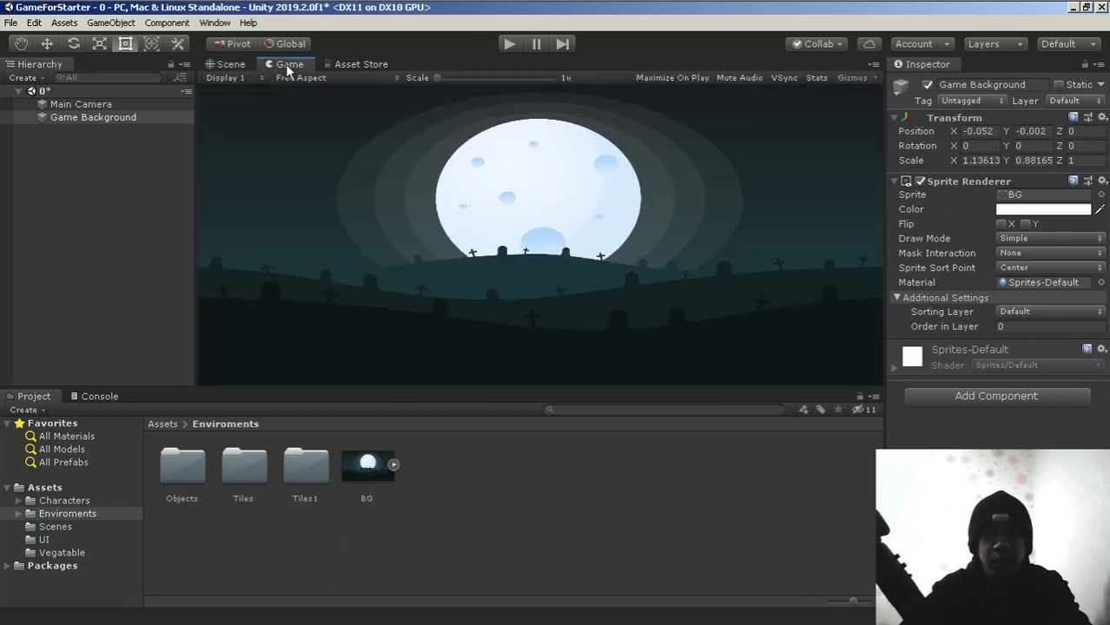
{"action": "left_click", "coordinate": [233, 67]}
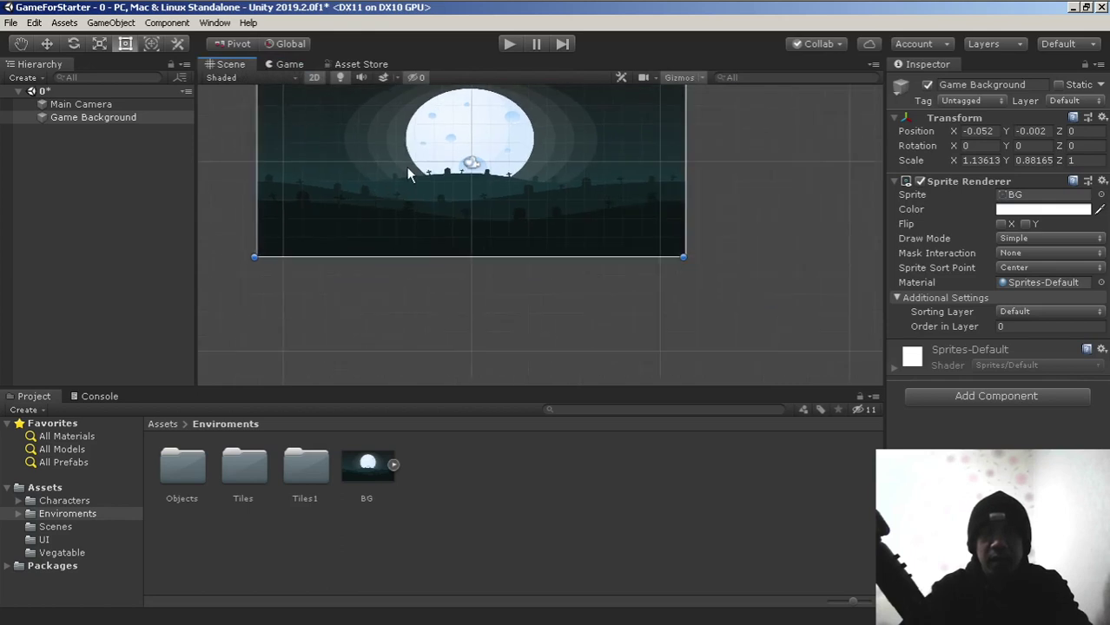
Place the Tile (15) sprite from the Tiles folder on the background's lower edge, at about X -6.6, Y -4.7.
{"action": "middle_click_drag", "start_coordinate": [407, 167], "coordinate": [415, 253]}
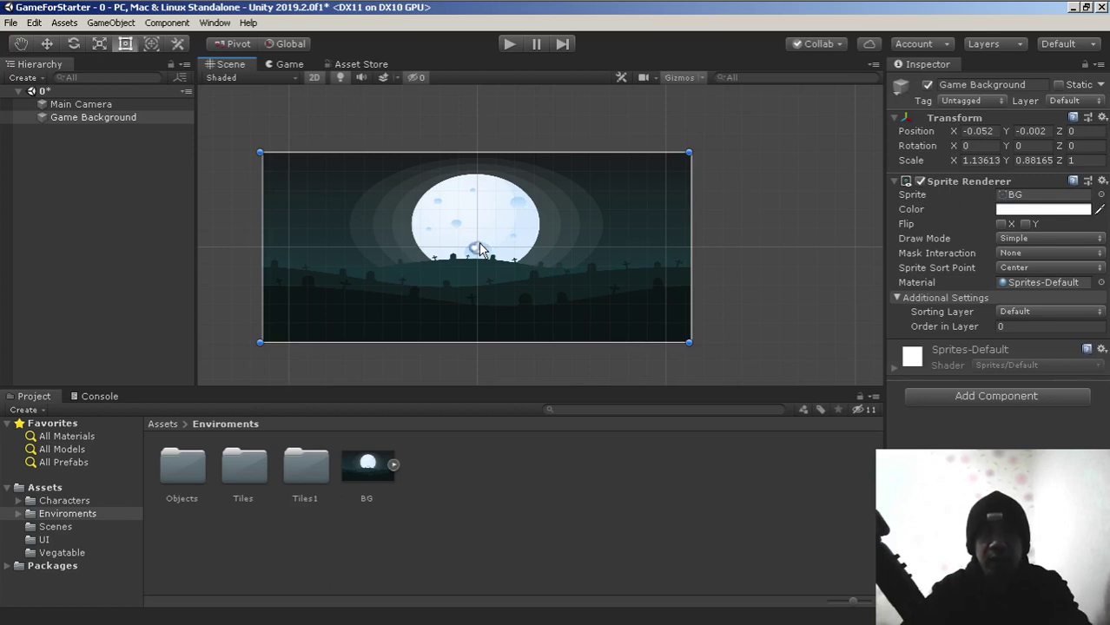
{"action": "scroll", "coordinate": [478, 242], "scroll_direction": "up", "scroll_amount": 2}
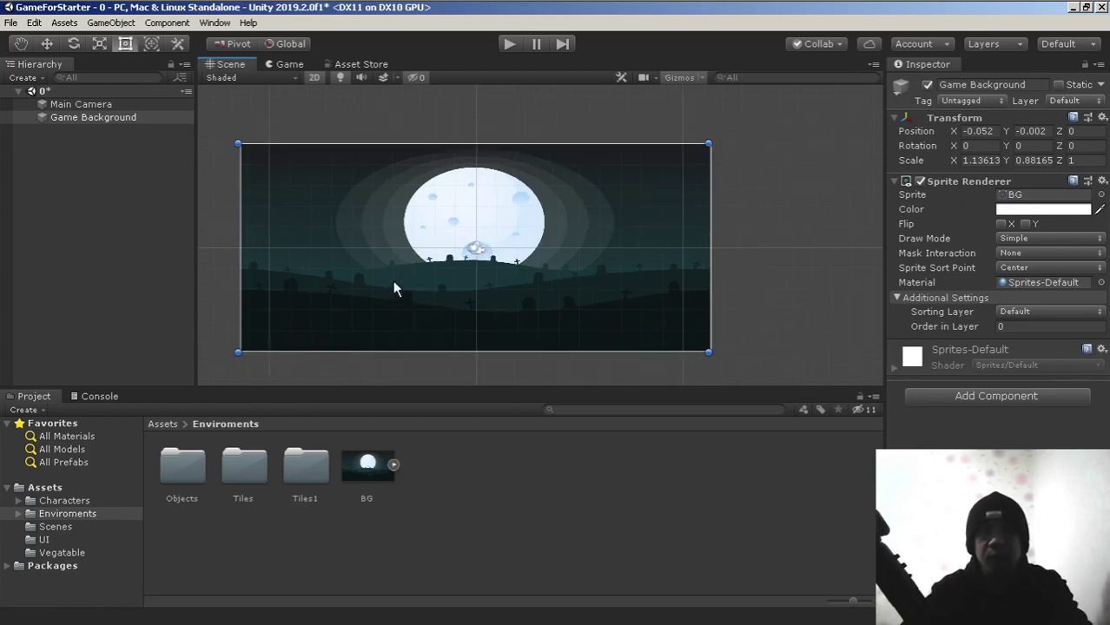
{"action": "middle_click_drag", "start_coordinate": [393, 287], "coordinate": [579, 222]}
{"action": "scroll", "coordinate": [467, 240], "scroll_direction": "down", "scroll_amount": 1}
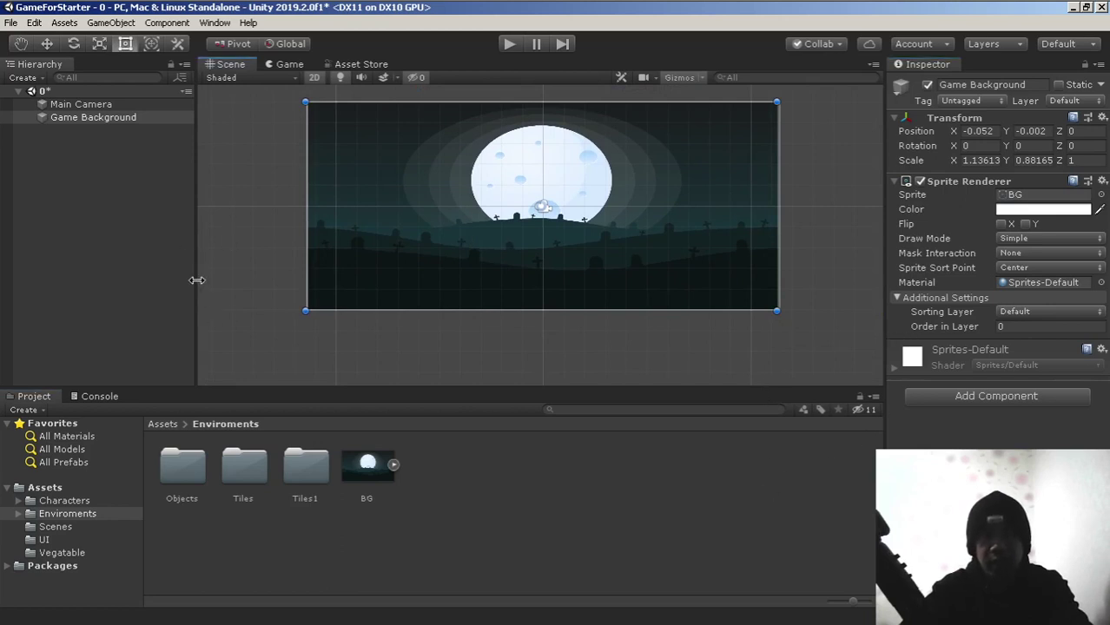
{"action": "left_click_drag", "start_coordinate": [197, 286], "coordinate": [183, 278]}
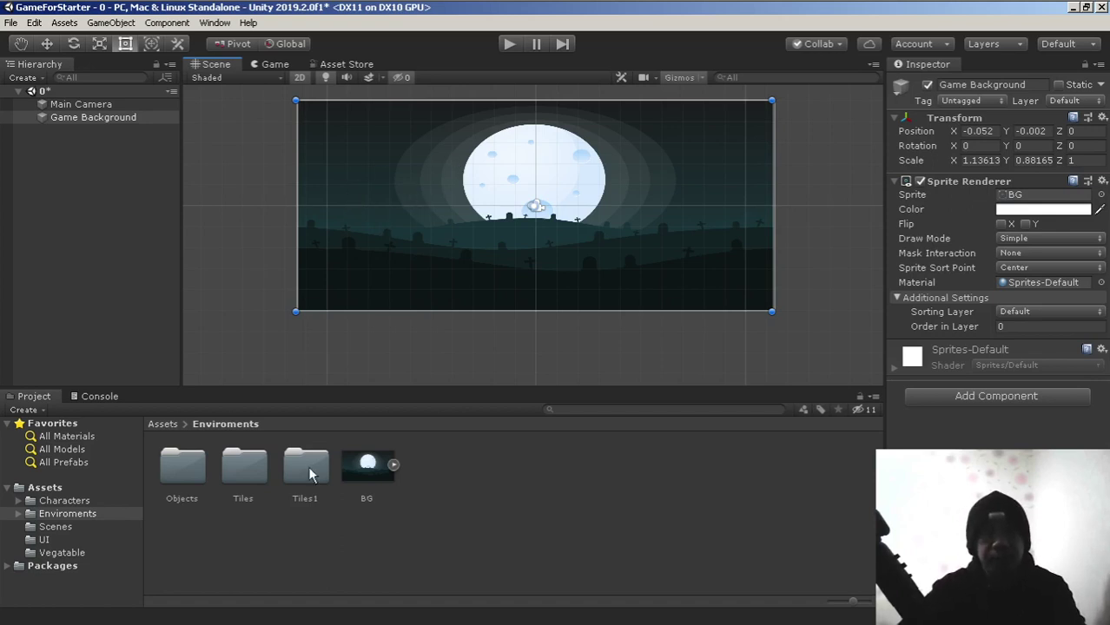
{"action": "double_click", "coordinate": [252, 475]}
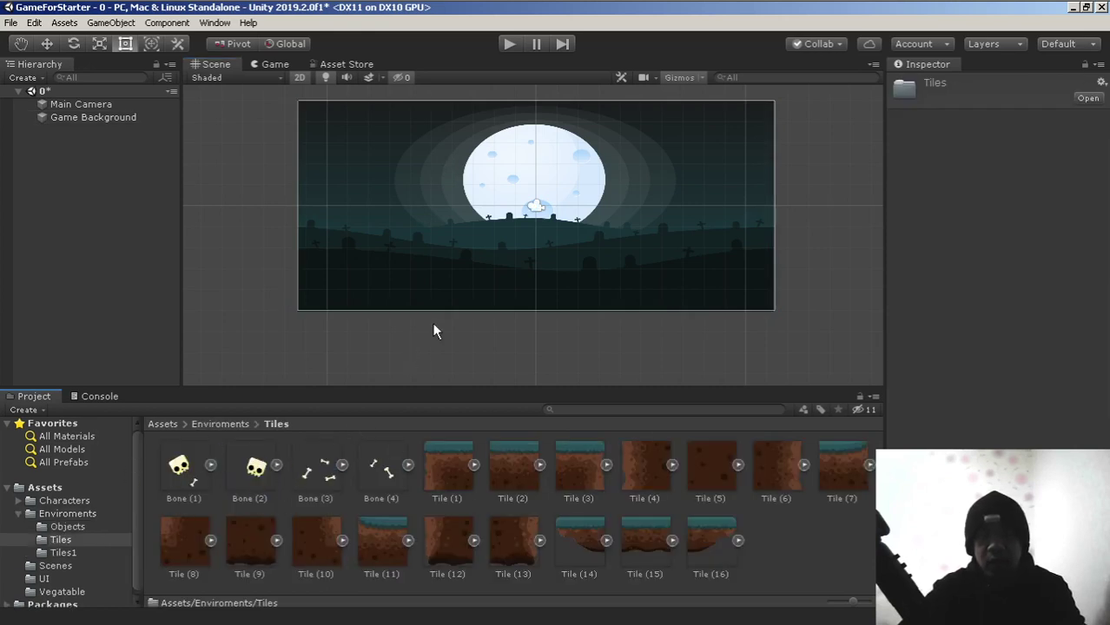
{"action": "scroll", "coordinate": [433, 326], "scroll_direction": "up", "scroll_amount": 4}
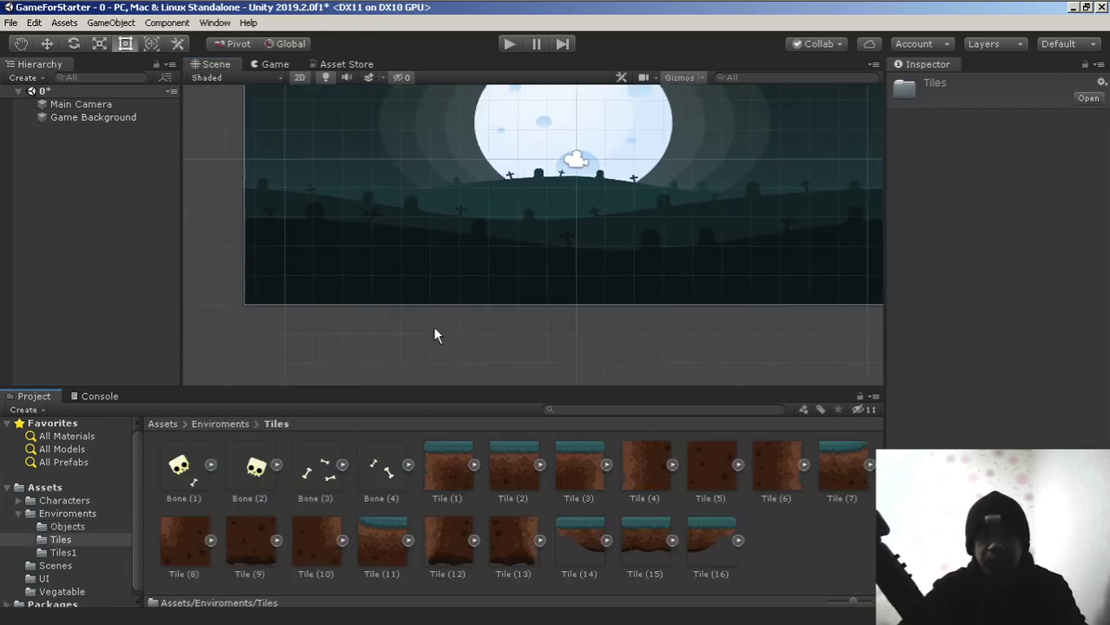
{"action": "scroll", "coordinate": [434, 330], "scroll_direction": "up", "scroll_amount": 1}
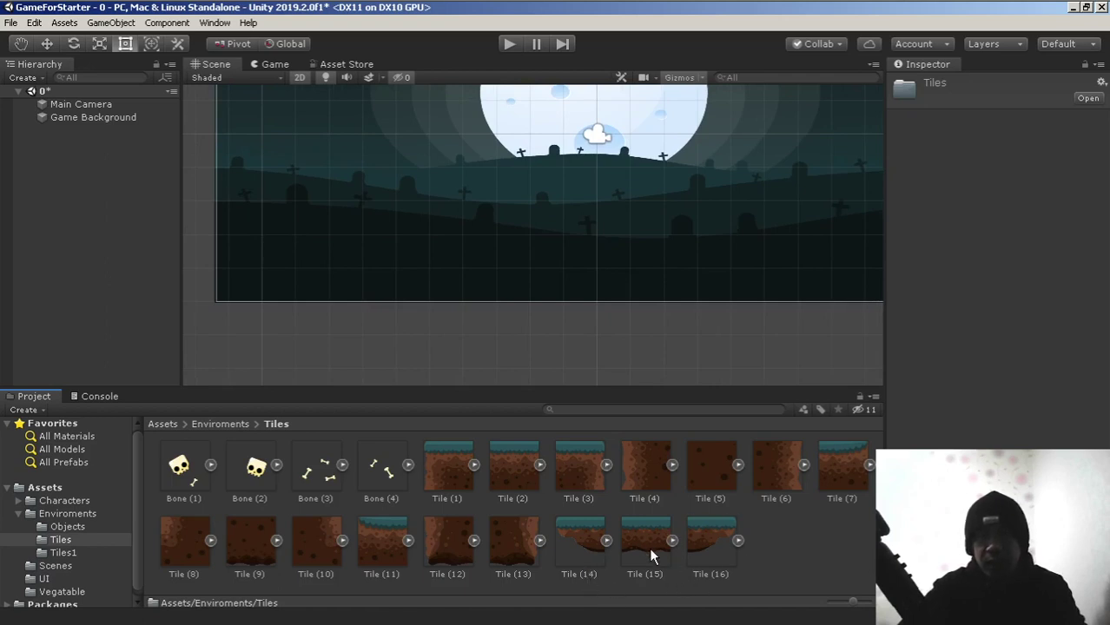
{"action": "left_click_drag", "start_coordinate": [649, 547], "coordinate": [384, 270]}
{"action": "left_click_drag", "start_coordinate": [376, 311], "coordinate": [373, 290]}
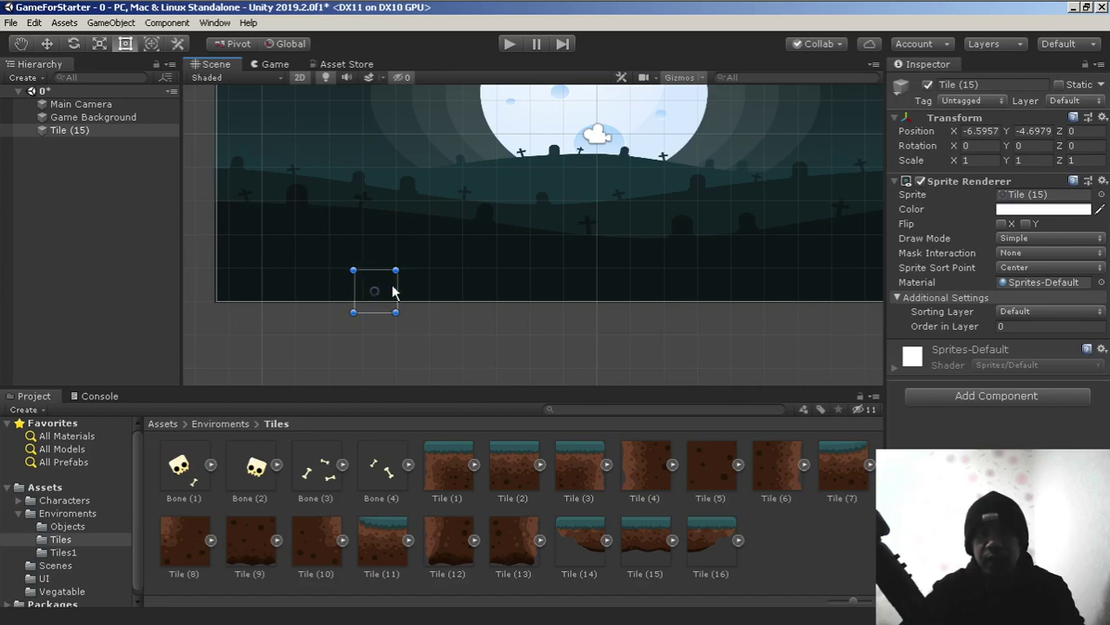
Check the tile in the Game view and compare the sorting settings of Tile (15) and Game Background.
{"action": "left_click", "coordinate": [271, 65]}
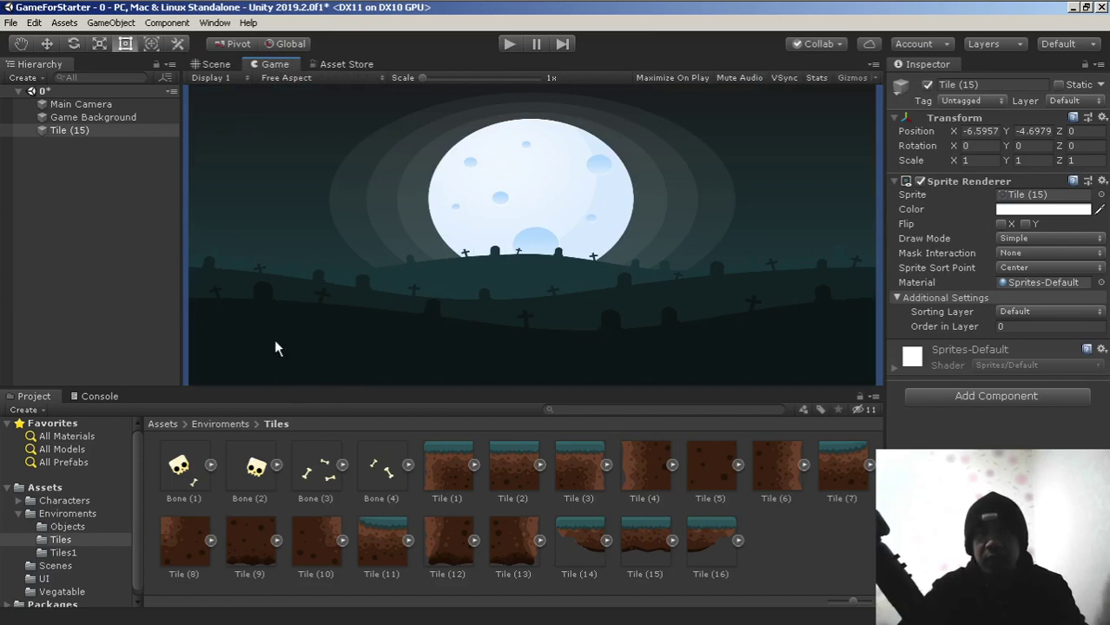
{"action": "left_click", "coordinate": [213, 66]}
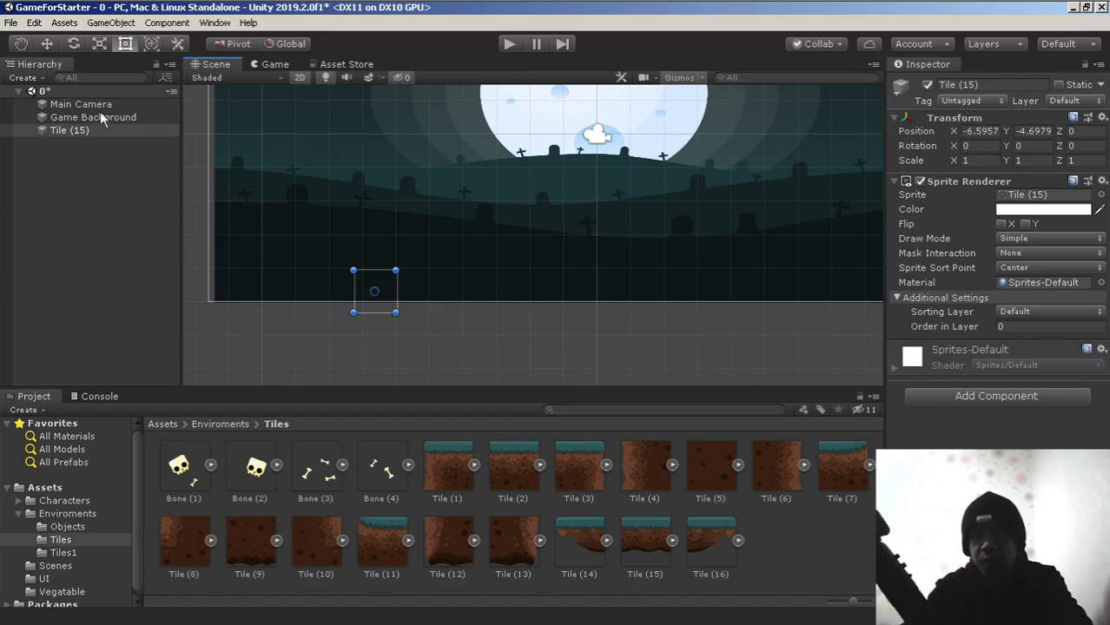
{"action": "left_click", "coordinate": [69, 132]}
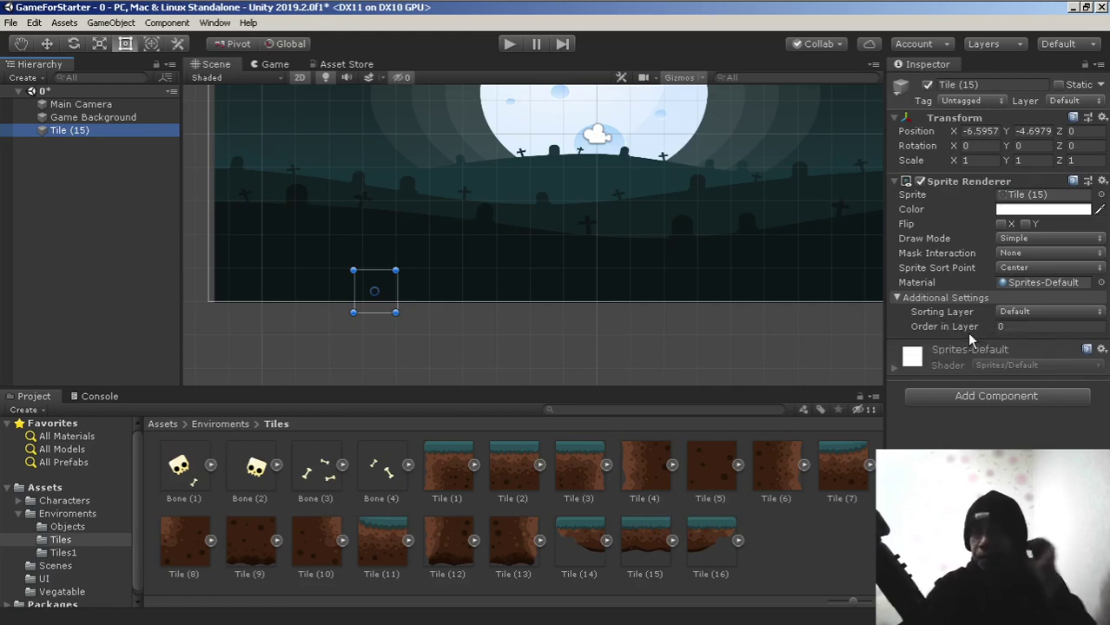
{"action": "left_click", "coordinate": [87, 116]}
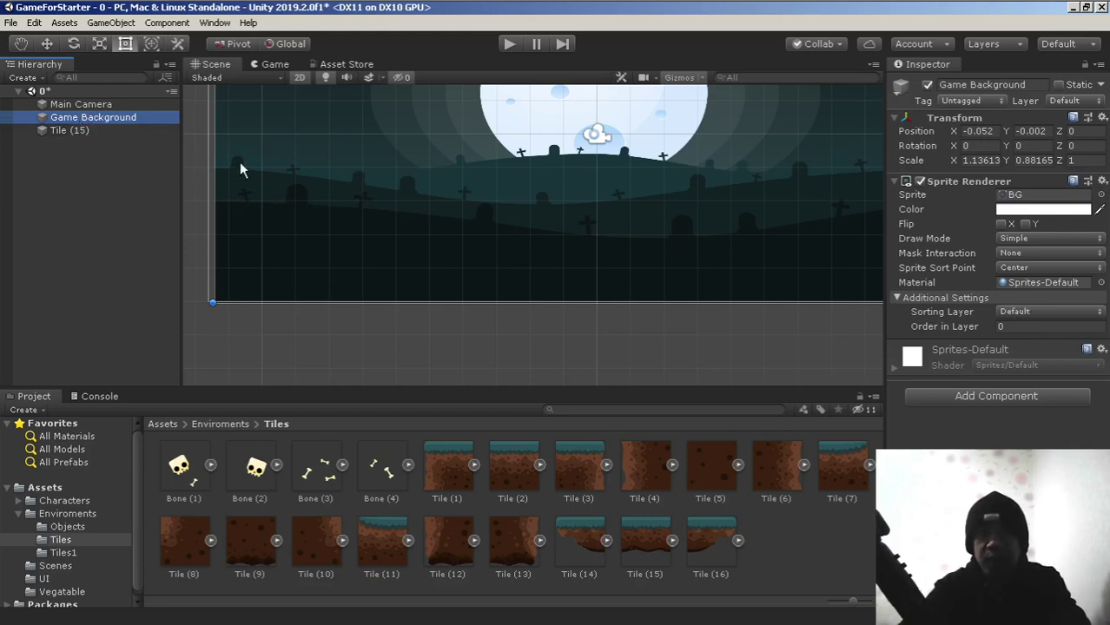
{"action": "left_click", "coordinate": [68, 130]}
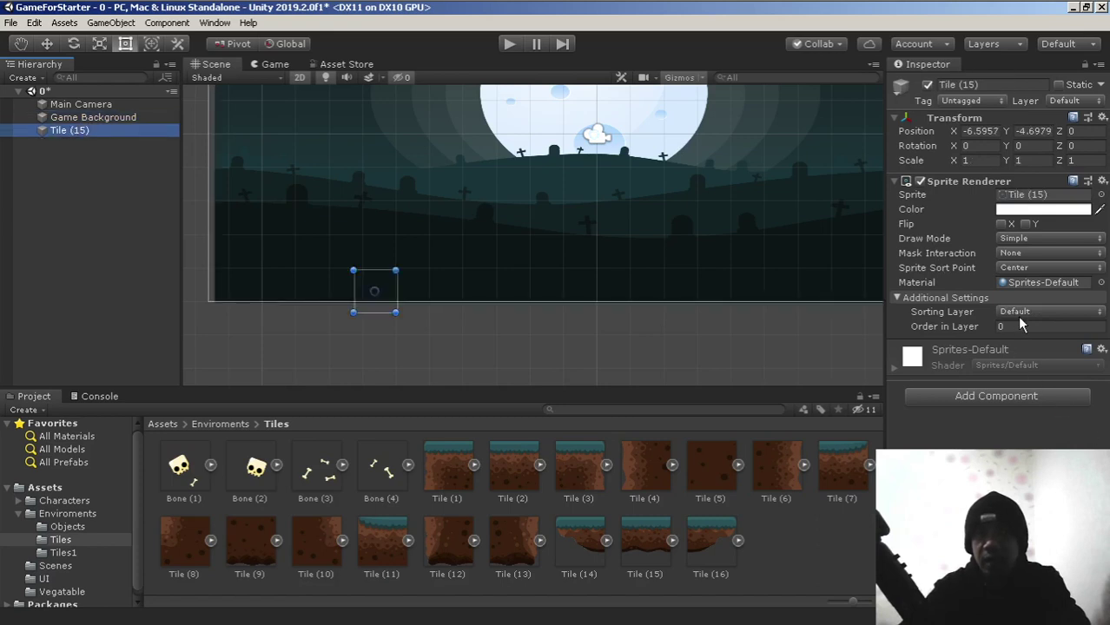
{"action": "left_click", "coordinate": [100, 119]}
{"action": "left_click", "coordinate": [70, 131]}
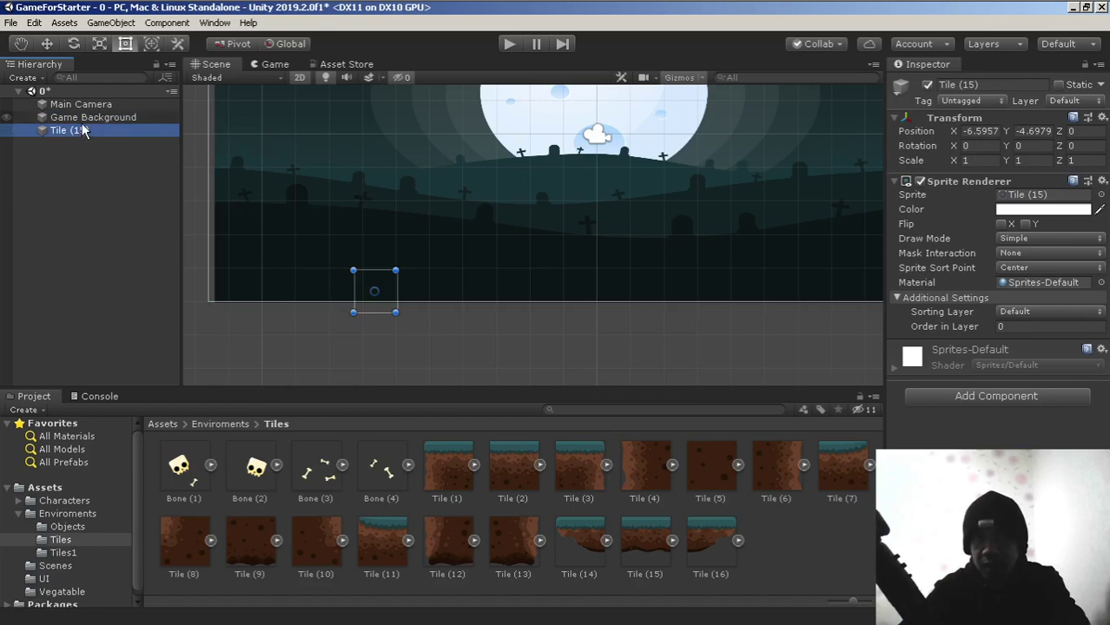
{"action": "key", "text": "Up"}
{"action": "key", "text": "Down"}
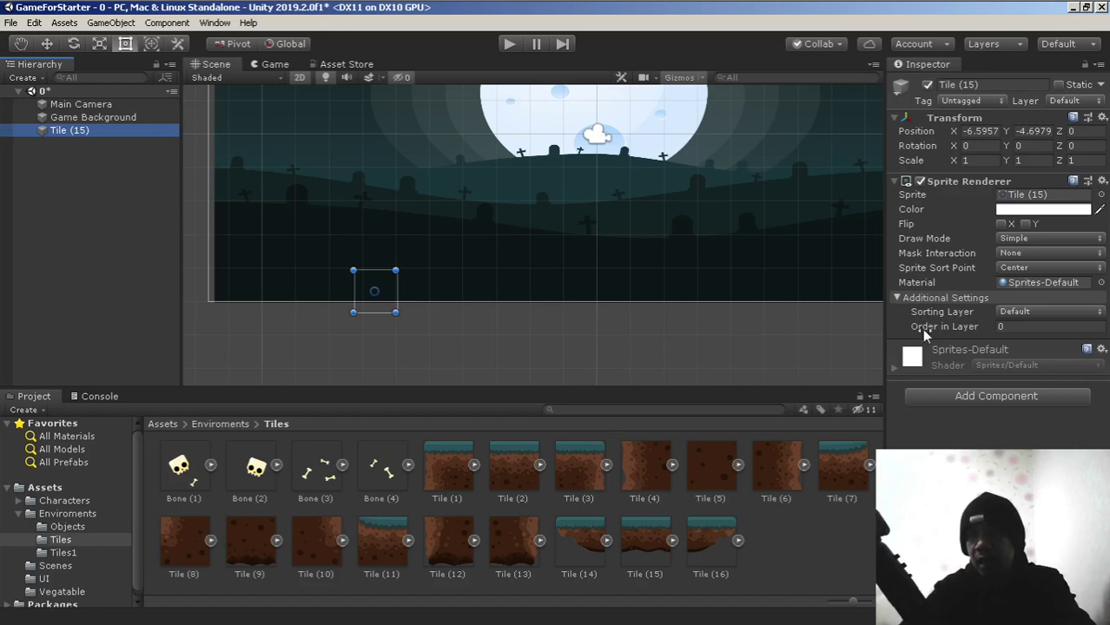
Set the Order in Layer of Tile (15) to 1, trying 0 and -0 along the way.
{"action": "left_click", "coordinate": [1008, 328]}
{"action": "type", "text": "1"}
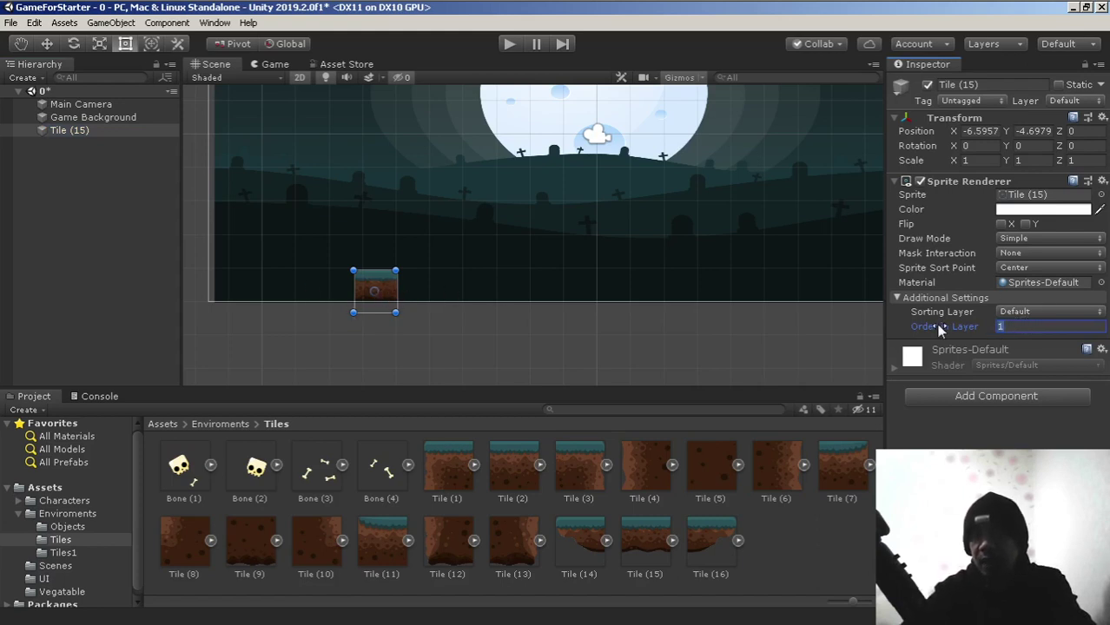
{"action": "type", "text": "0"}
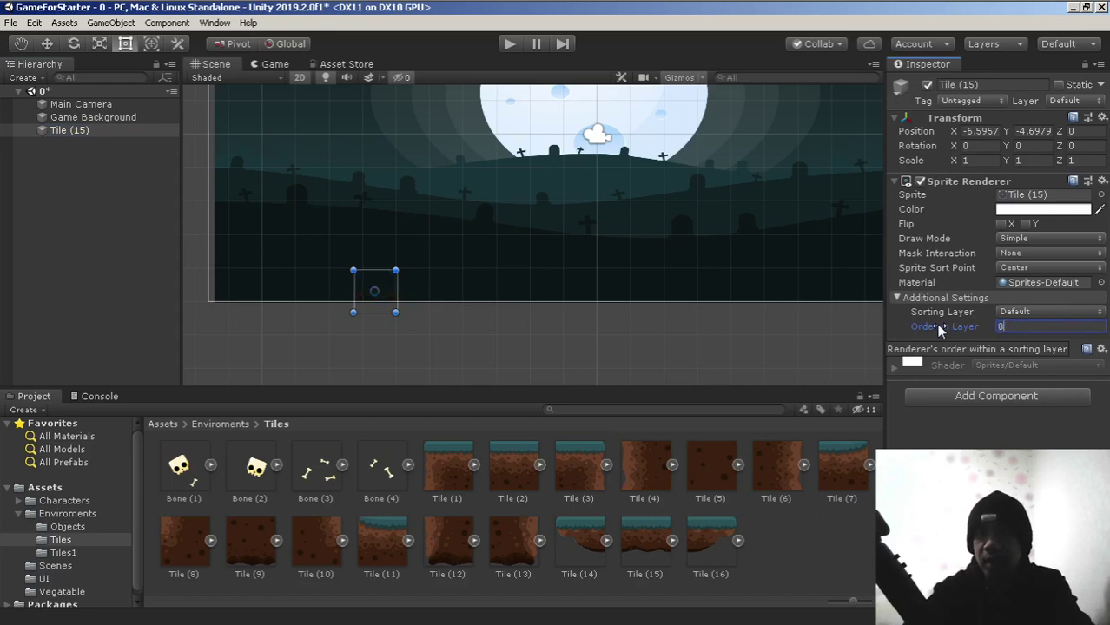
{"action": "key", "text": "BackSpace"}
{"action": "type", "text": "-0"}
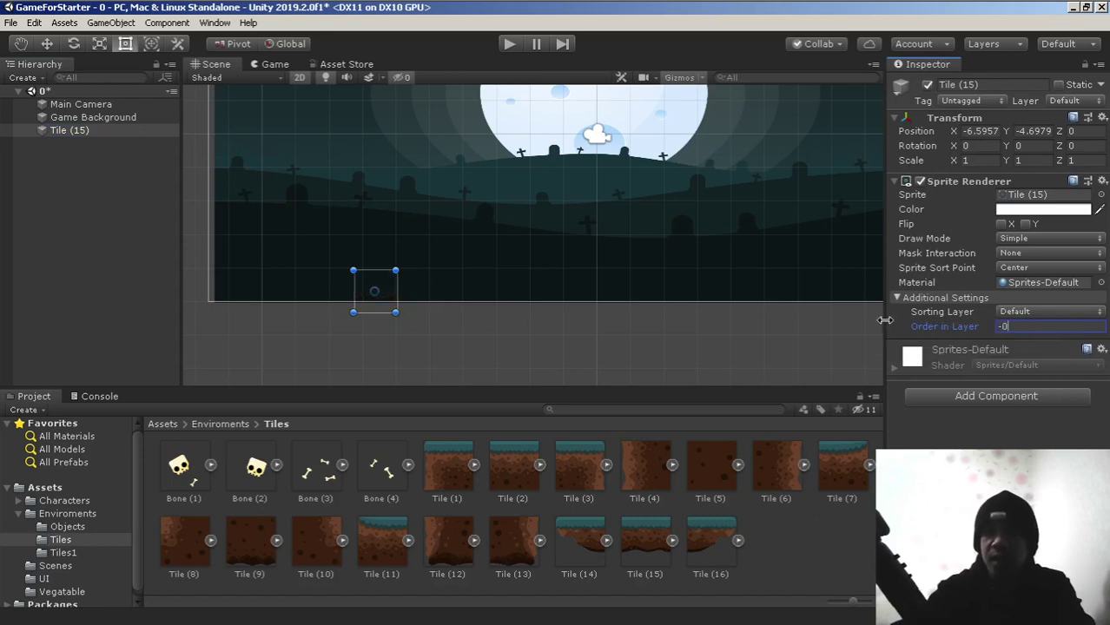
{"action": "key", "text": "BackSpace"}
{"action": "key", "text": "BackSpace"}
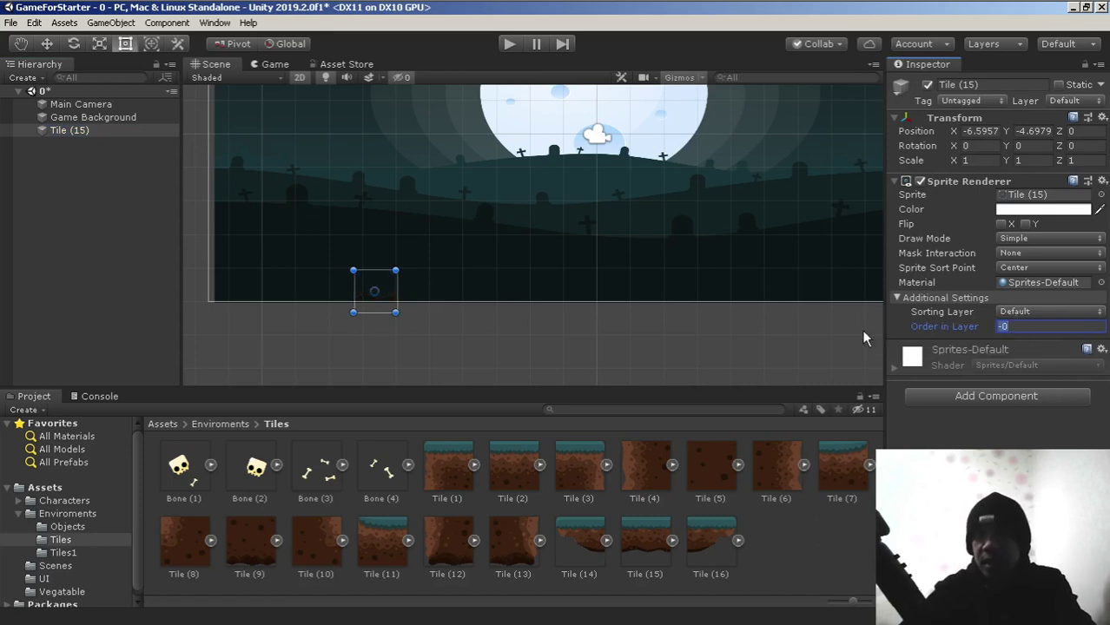
{"action": "type", "text": "1"}
{"action": "key", "text": "Return"}
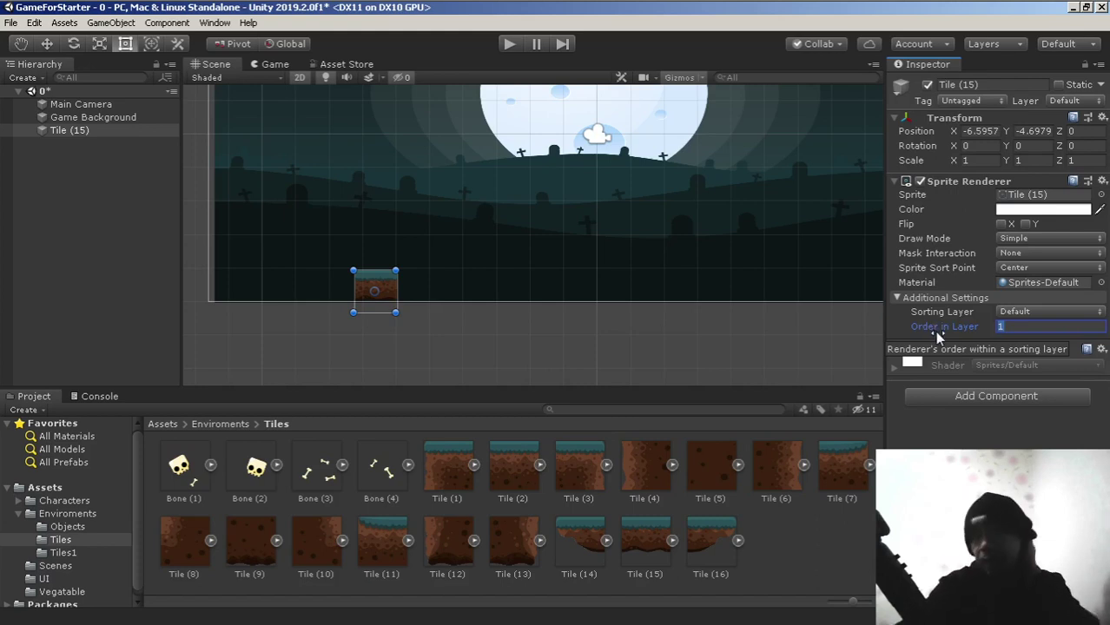
Compare the Order in Layer values of Game Background and Tile (15), and inspect the tile up close in the scene.
{"action": "left_click", "coordinate": [74, 119]}
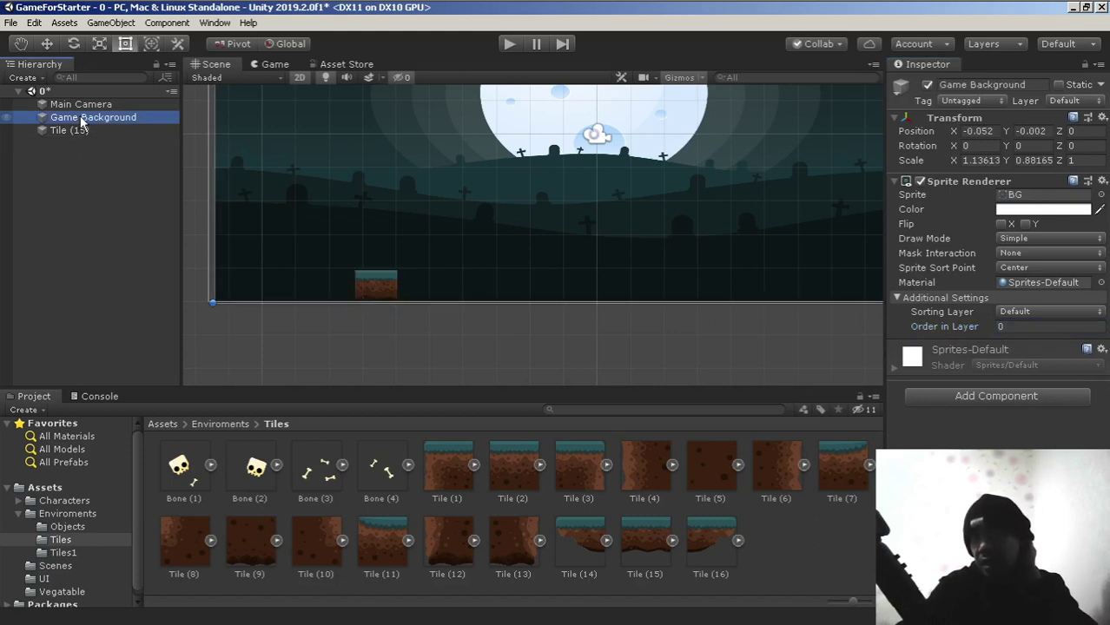
{"action": "left_click", "coordinate": [1004, 326]}
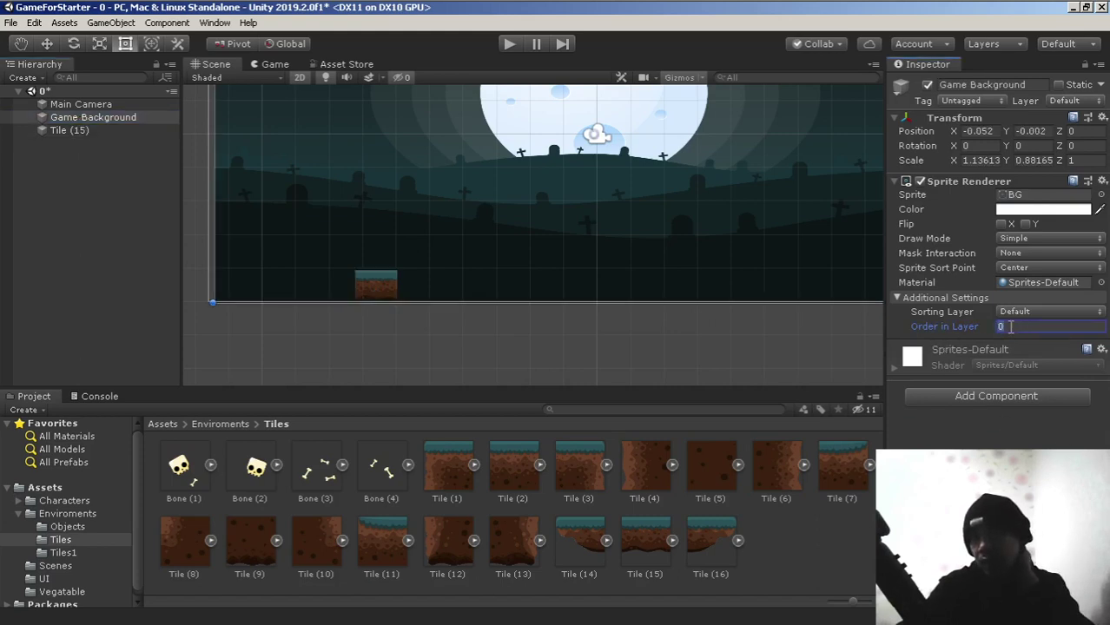
{"action": "left_click", "coordinate": [79, 132]}
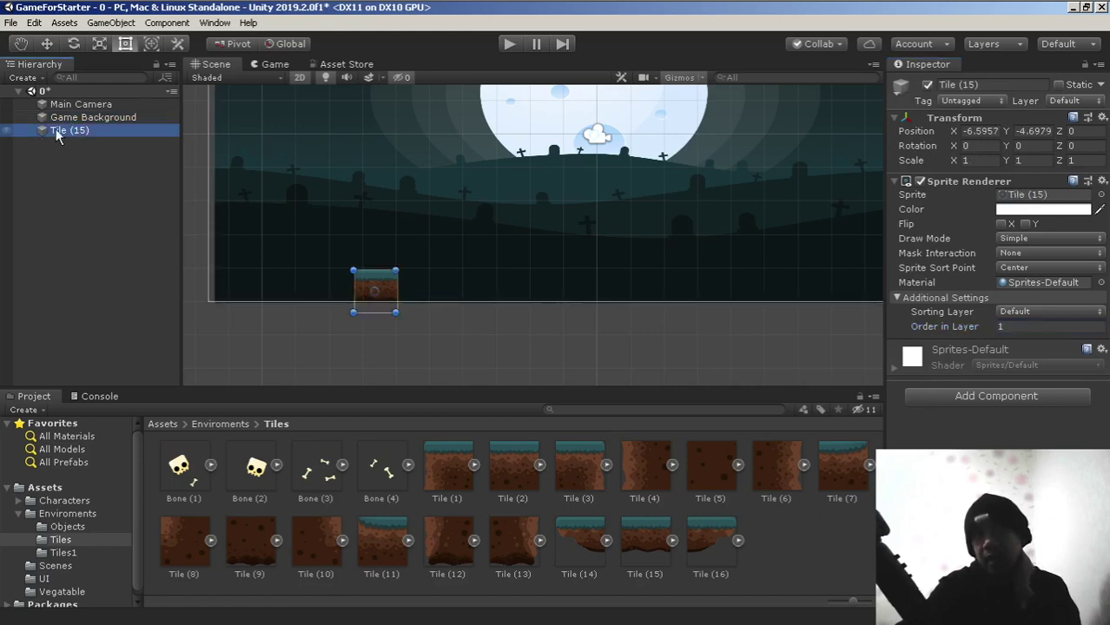
{"action": "left_click", "coordinate": [1007, 327]}
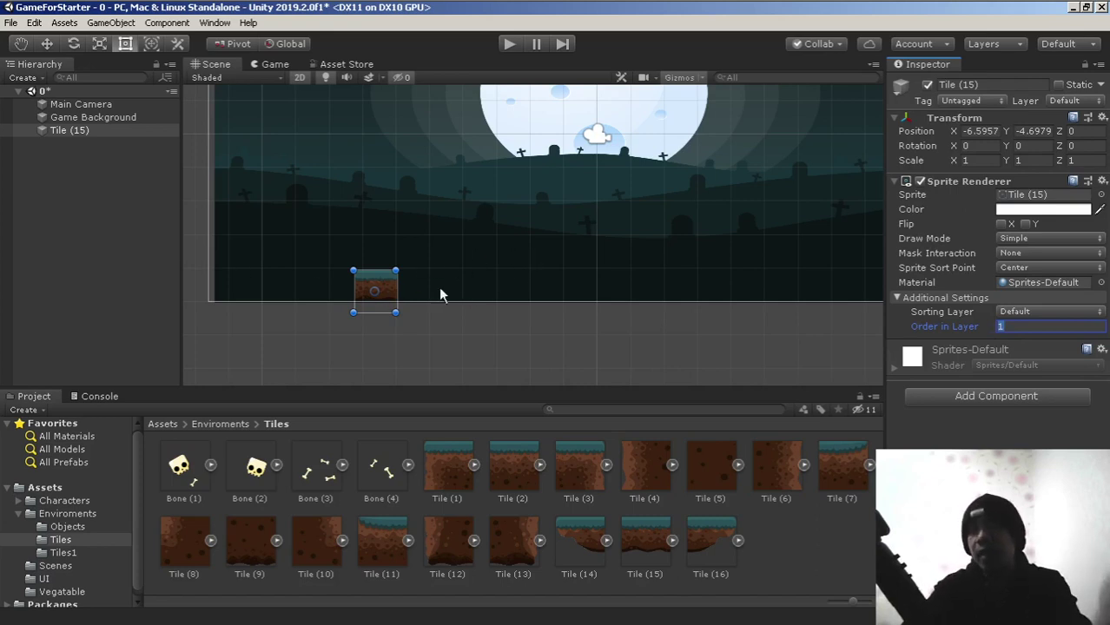
{"action": "scroll", "coordinate": [418, 313], "scroll_direction": "up", "scroll_amount": 5}
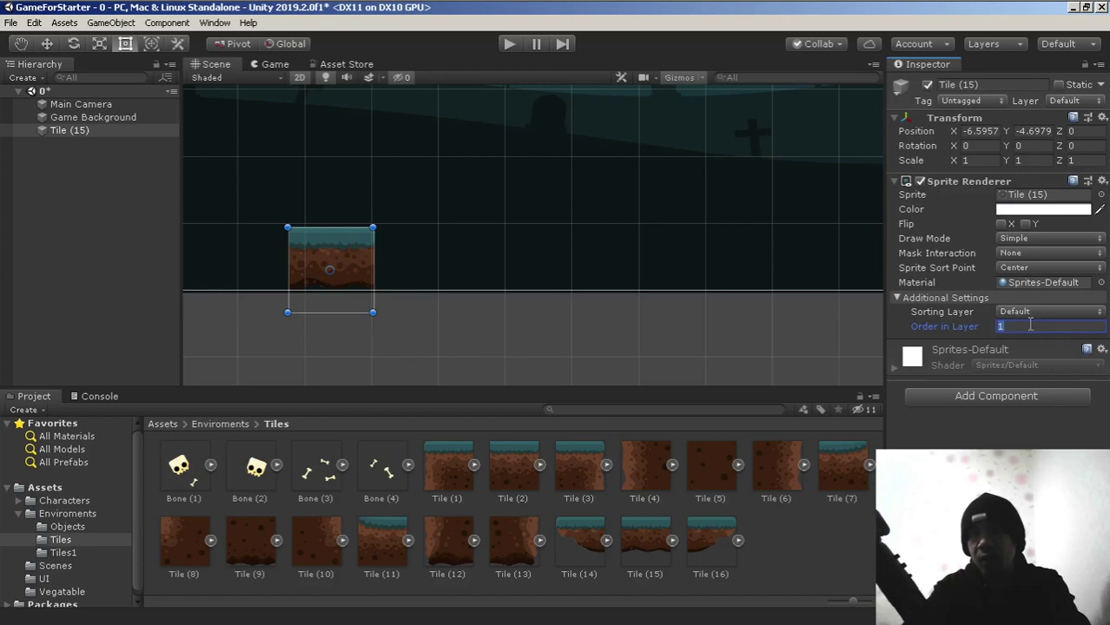
{"action": "left_click", "coordinate": [74, 130]}
{"action": "left_click", "coordinate": [78, 117]}
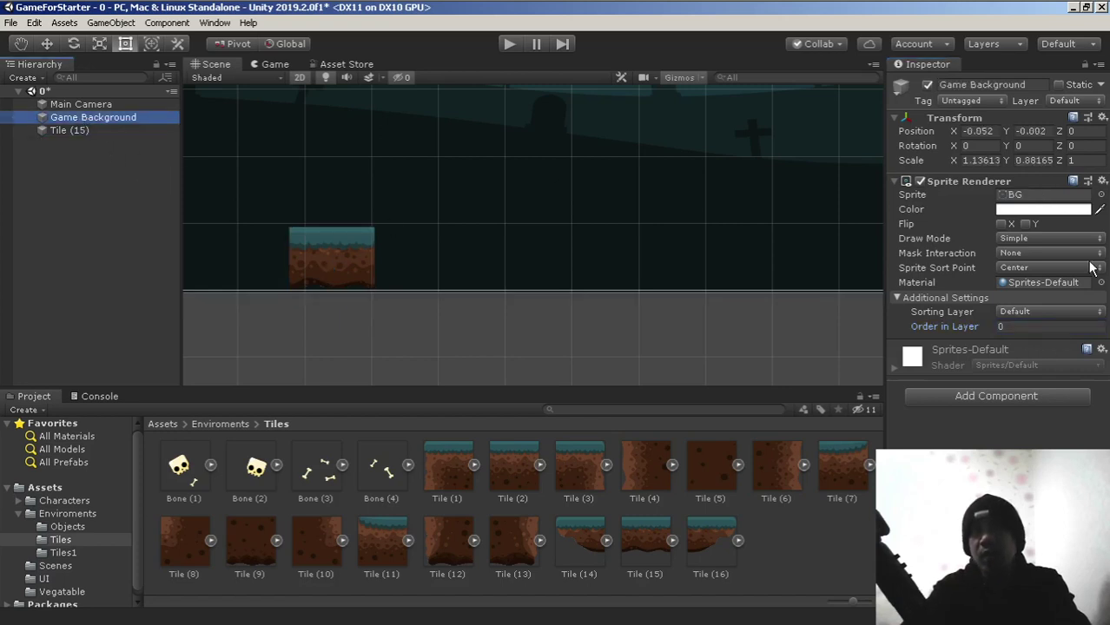
{"action": "left_click", "coordinate": [92, 131]}
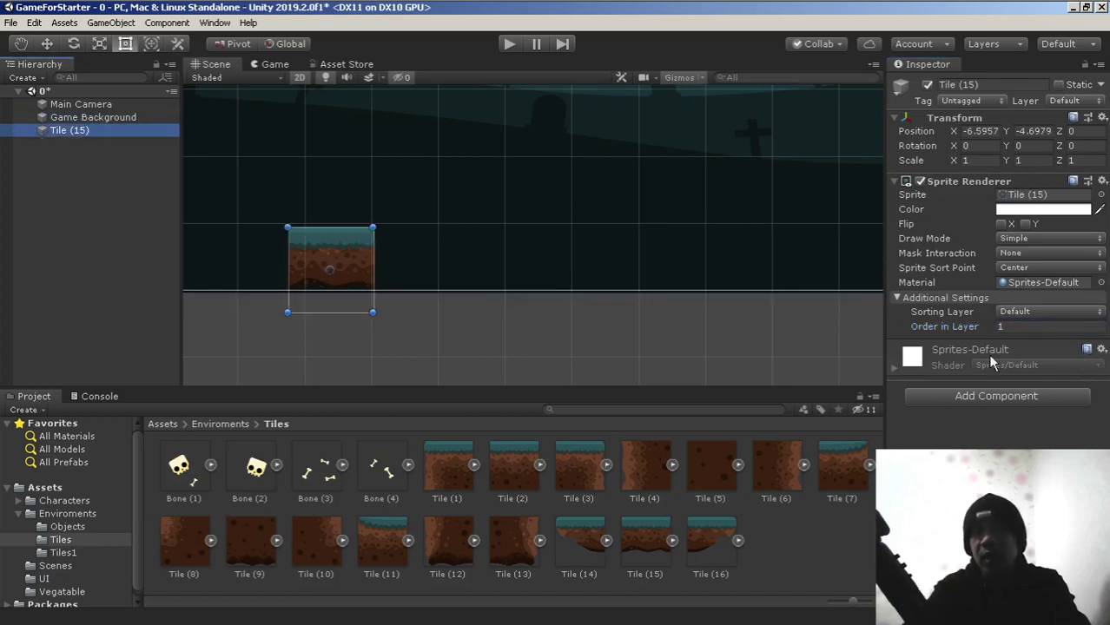
{"action": "scroll", "coordinate": [368, 252], "scroll_direction": "down", "scroll_amount": 1}
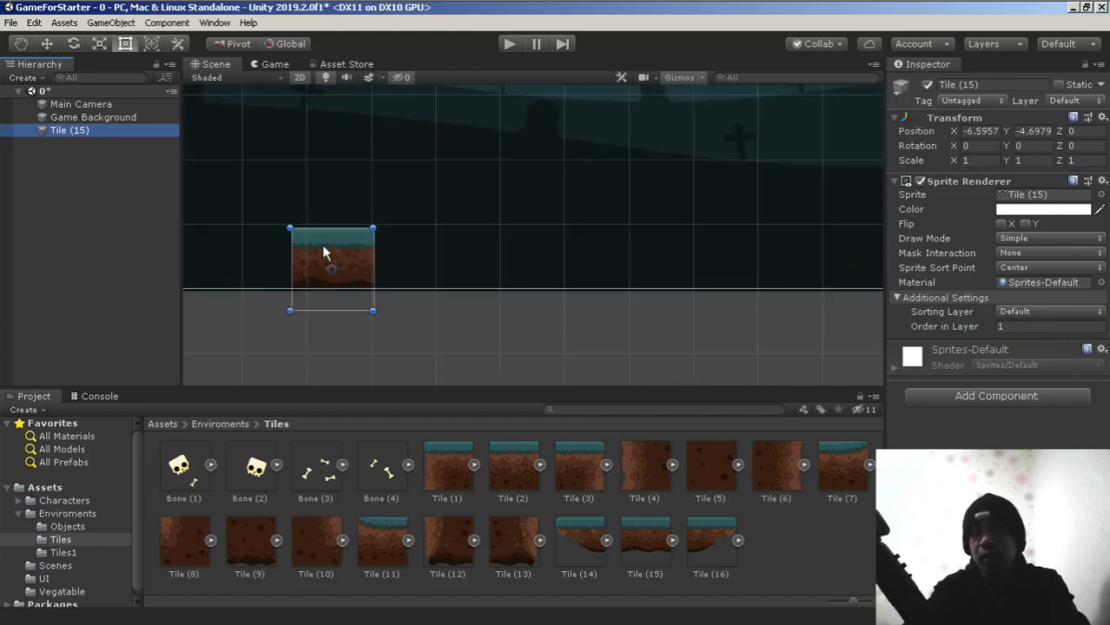
{"action": "middle_click_drag", "start_coordinate": [321, 253], "coordinate": [395, 237]}
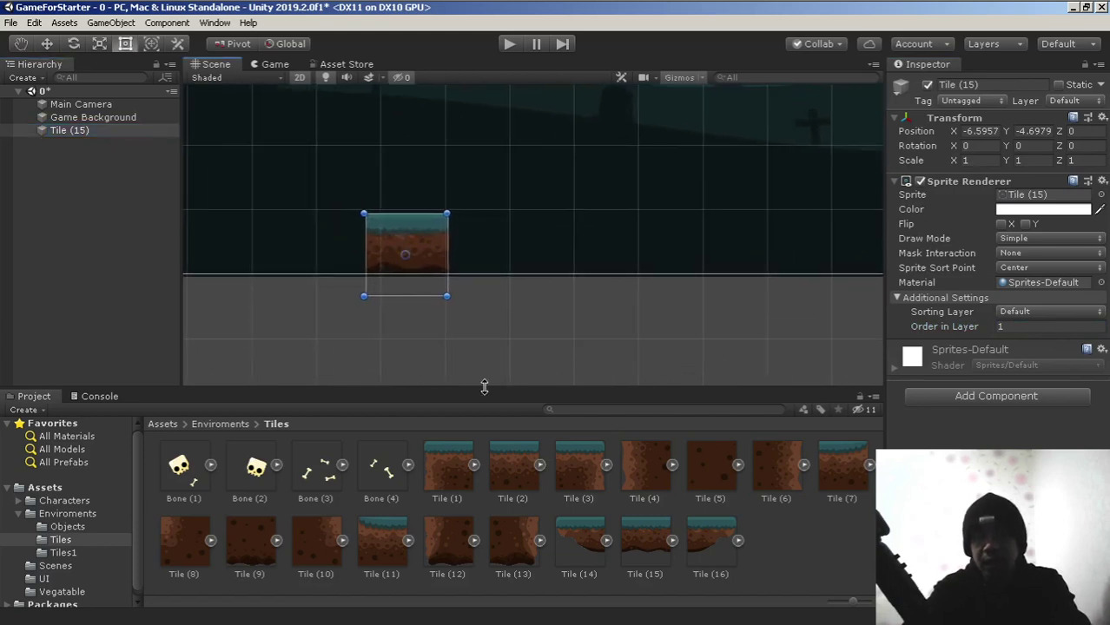
Rename the Tile (15) object in the scene hierarchy to "Ground".
{"action": "left_click", "coordinate": [67, 132]}
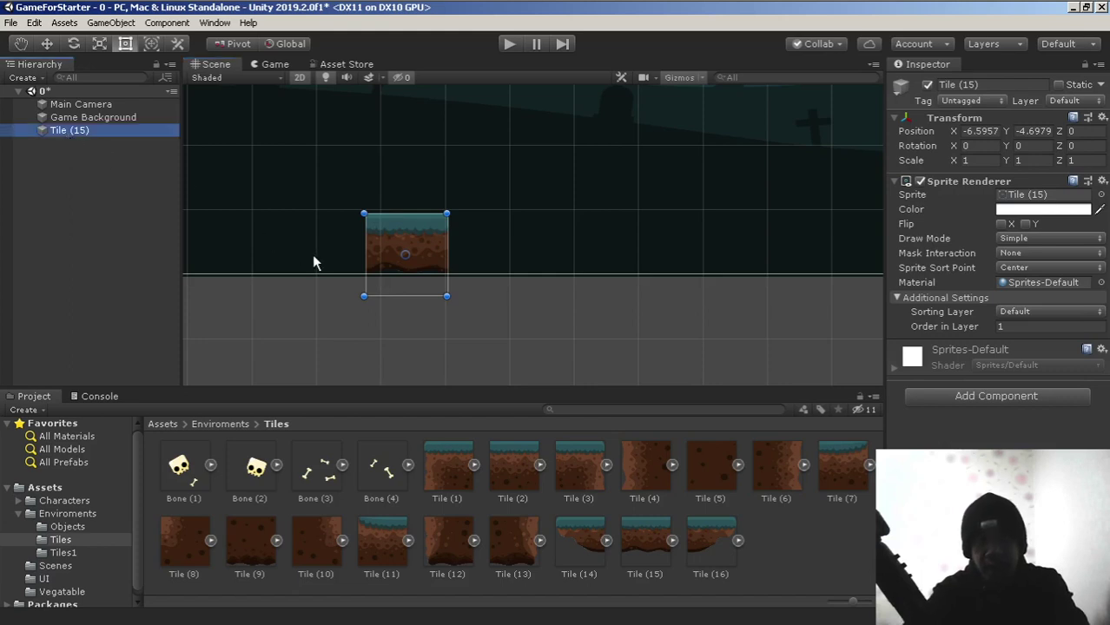
{"action": "key", "text": "F2"}
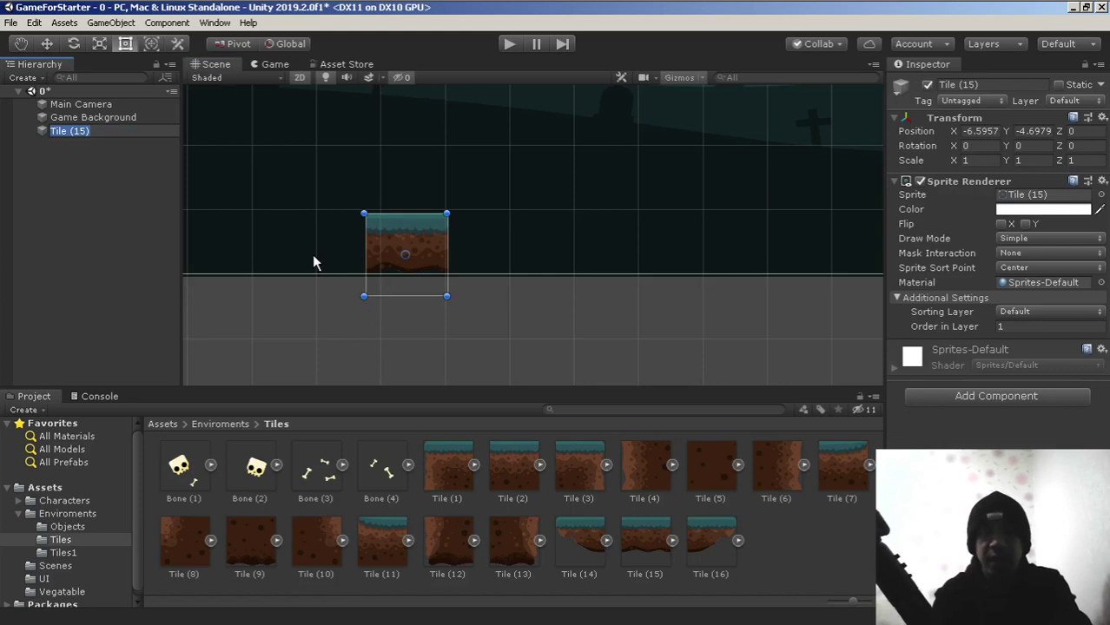
{"action": "type", "text": "ground"}
{"action": "key", "text": "BackSpace"}
{"action": "key", "text": "BackSpace"}
{"action": "key", "text": "BackSpace"}
{"action": "key", "text": "BackSpace"}
{"action": "key", "text": "BackSpace"}
{"action": "key", "text": "BackSpace"}
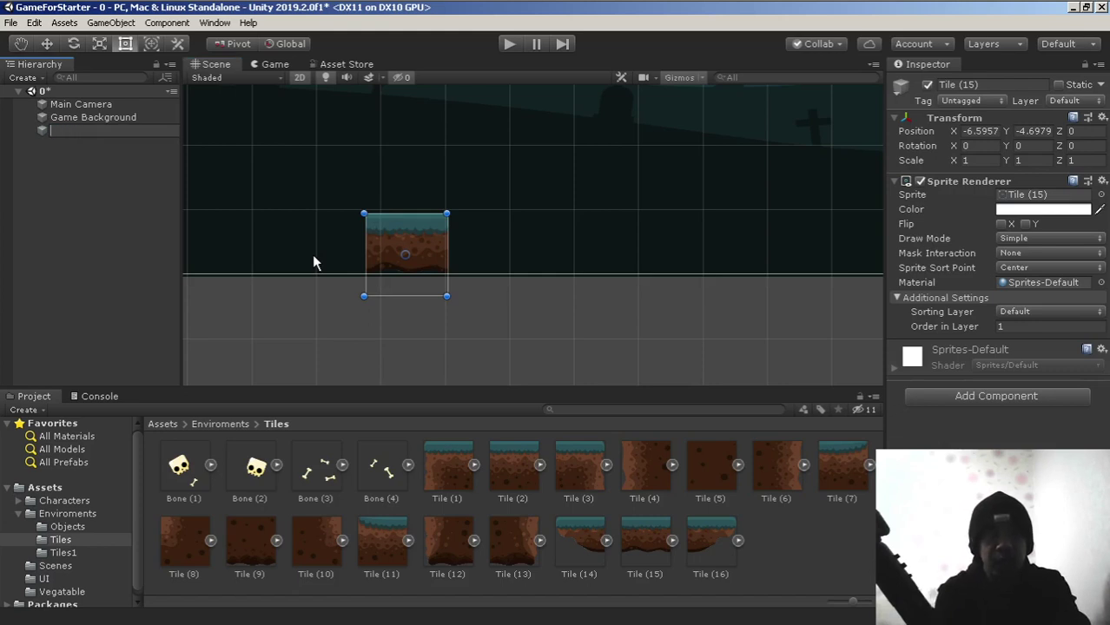
{"action": "type", "text": "Ground"}
{"action": "key", "text": "Return"}
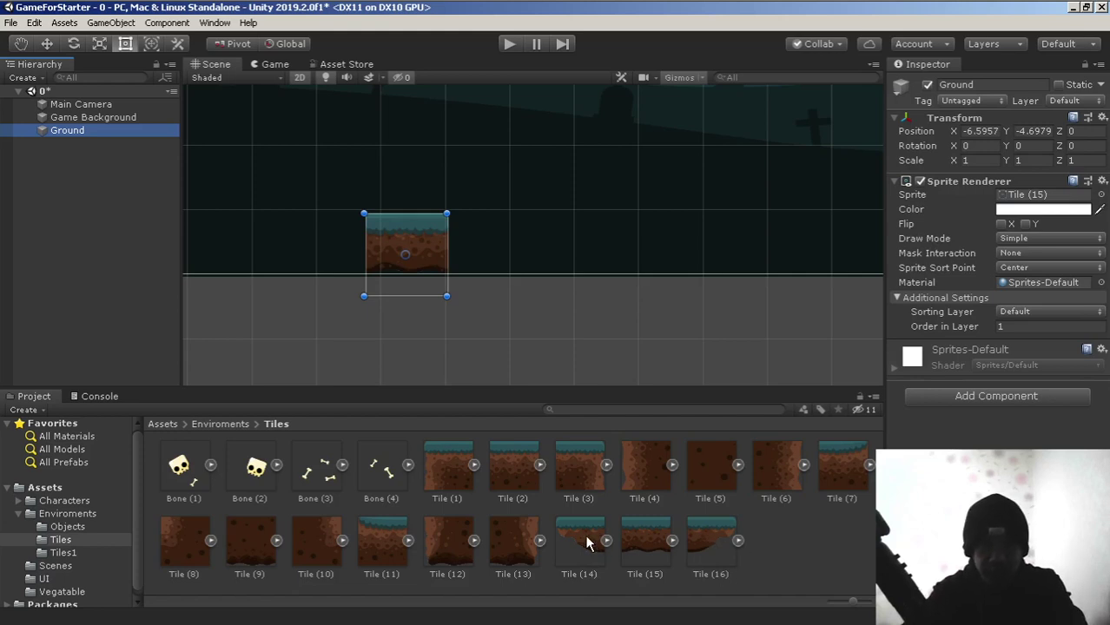
Add the Tile (14) sprite to the scene hierarchy as "Ground0" and set its Order in Layer to 1.
{"action": "left_click_drag", "start_coordinate": [595, 540], "coordinate": [96, 185]}
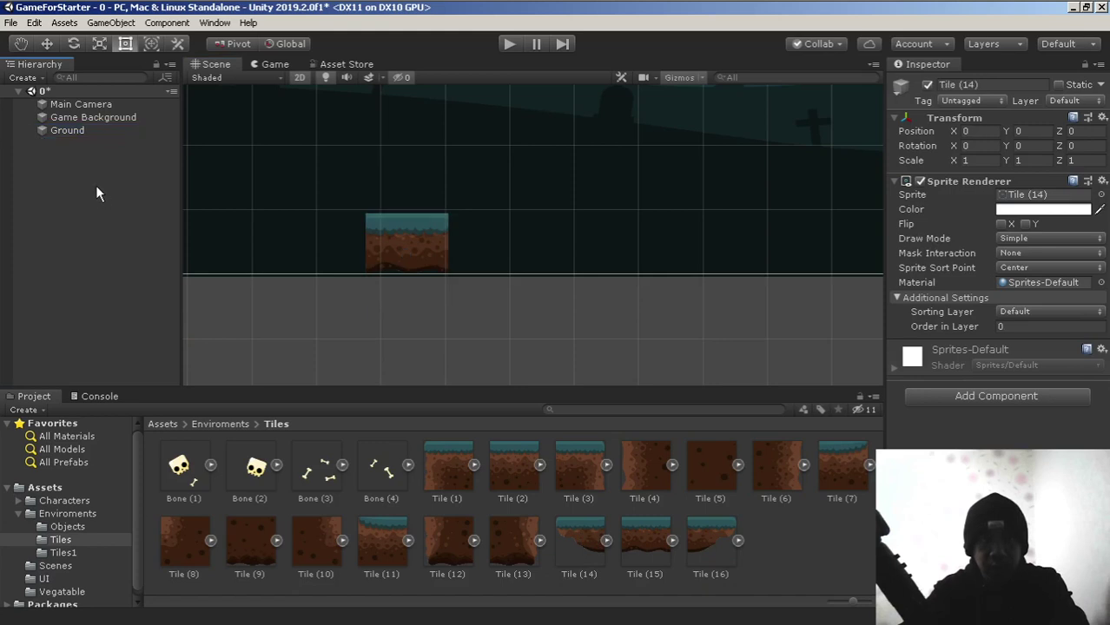
{"action": "key", "text": "F2"}
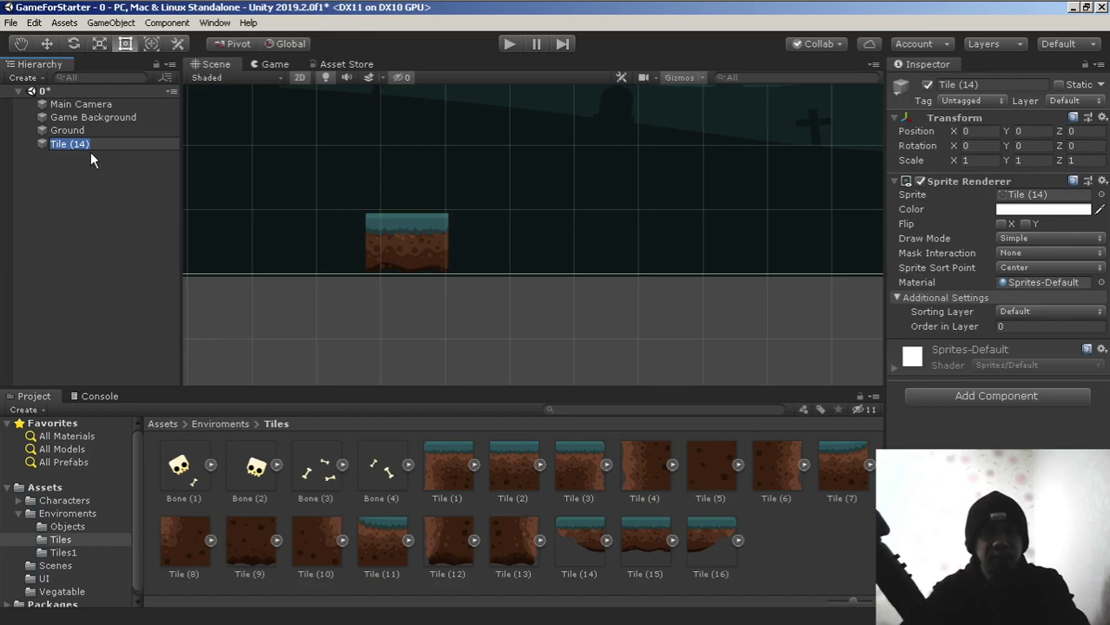
{"action": "type", "text": "Ground0"}
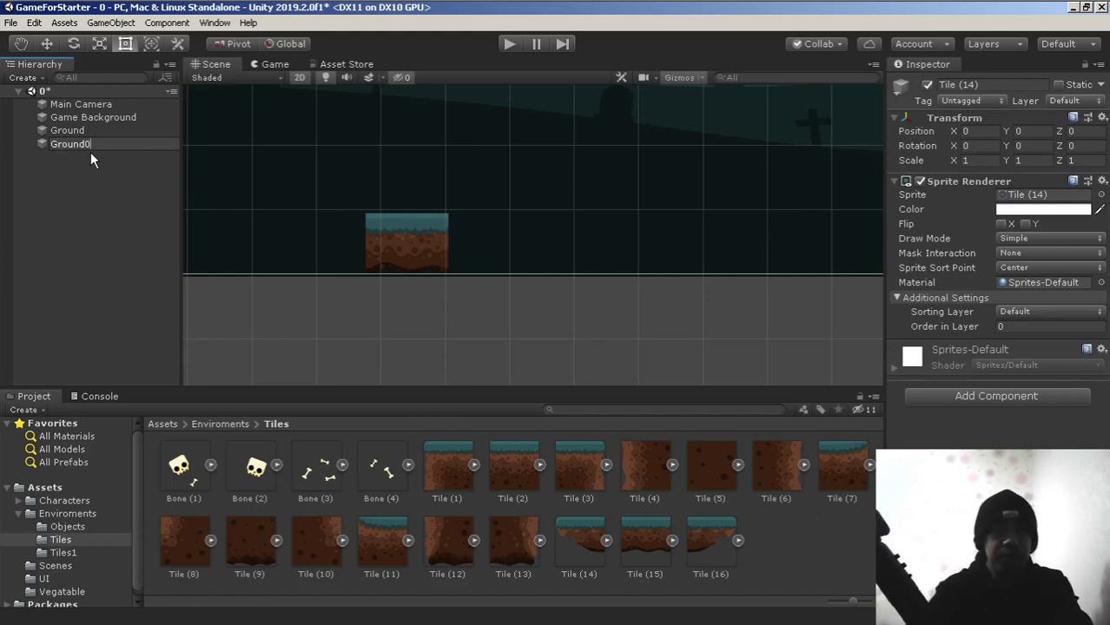
{"action": "key", "text": "Return"}
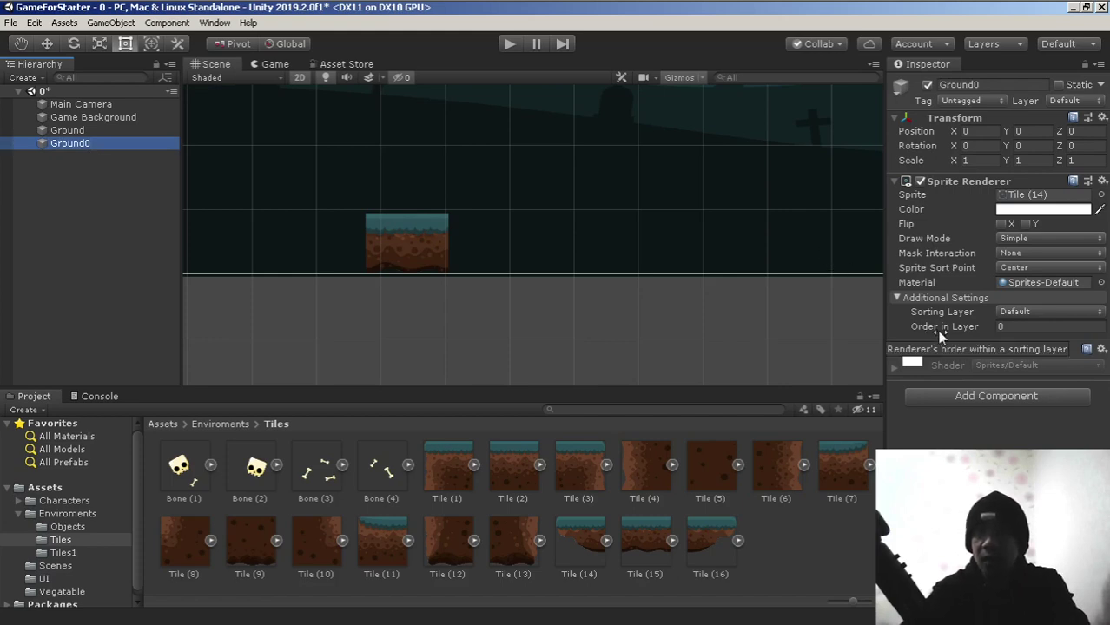
{"action": "left_click", "coordinate": [1007, 327]}
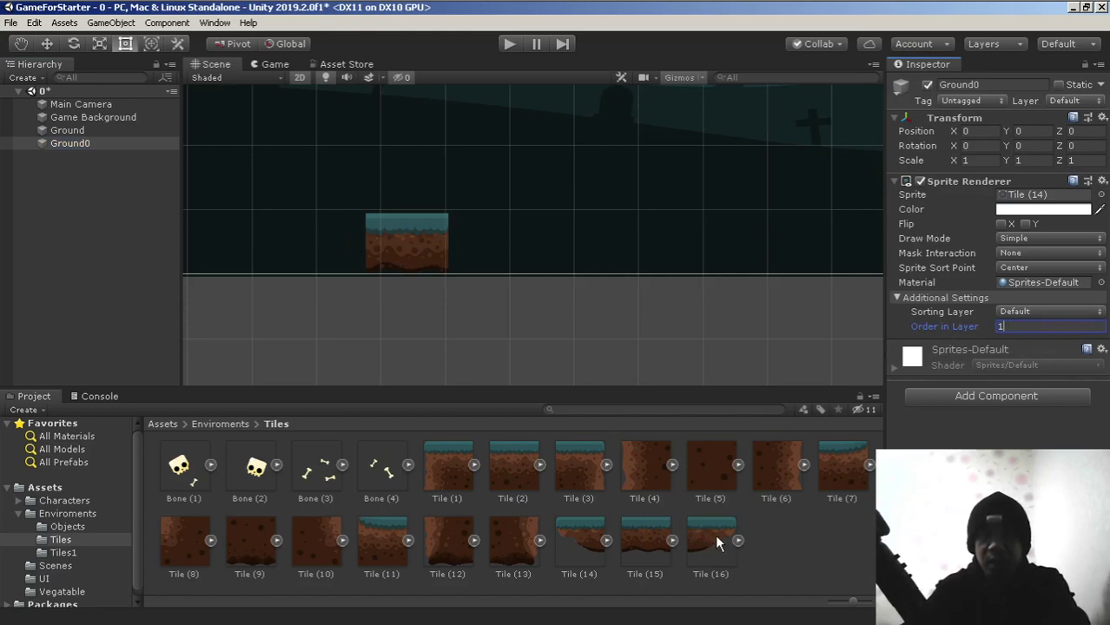
Add the Tile (16) sprite to the scene hierarchy and name it "Ground2".
{"action": "left_click_drag", "start_coordinate": [714, 534], "coordinate": [92, 217]}
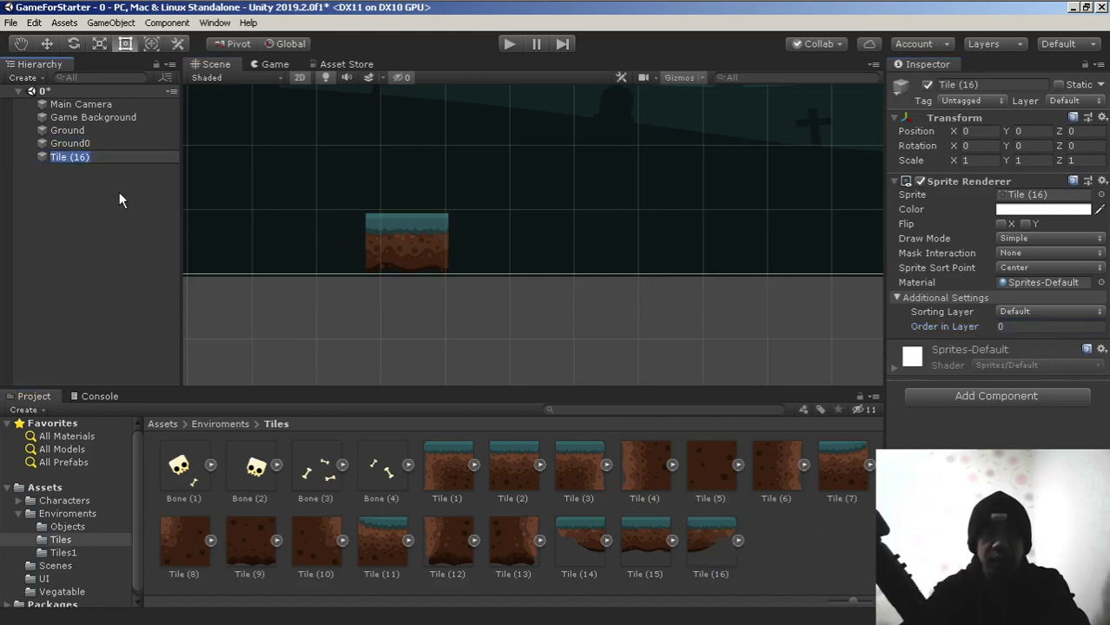
{"action": "type", "text": "grou"}
{"action": "key", "text": "BackSpace"}
{"action": "key", "text": "BackSpace"}
{"action": "key", "text": "BackSpace"}
{"action": "key", "text": "BackSpace"}
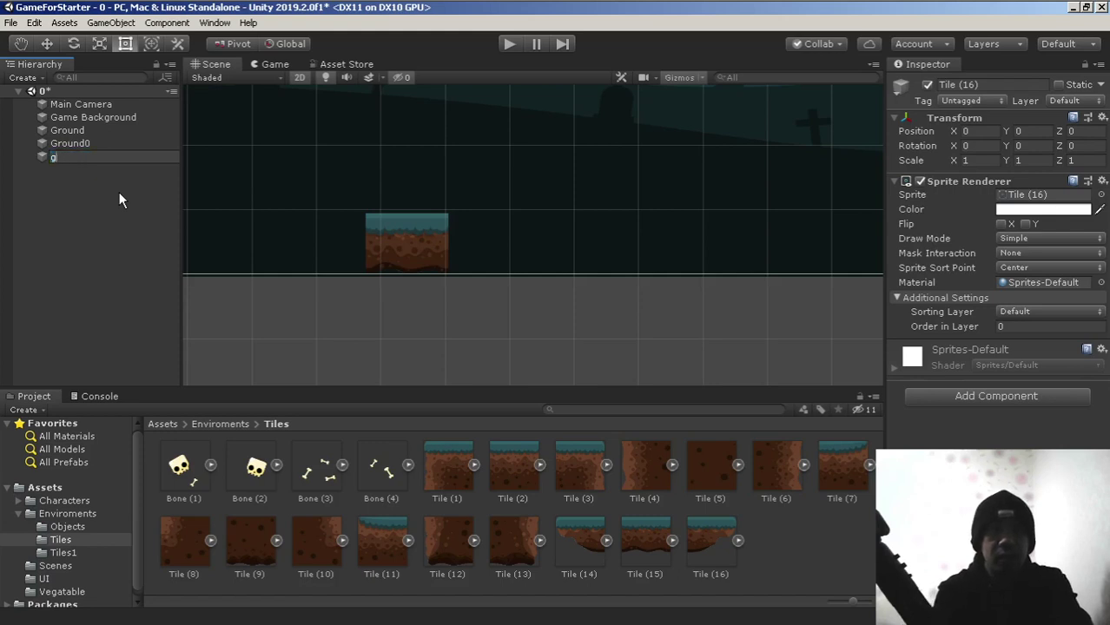
{"action": "type", "text": "Ground"}
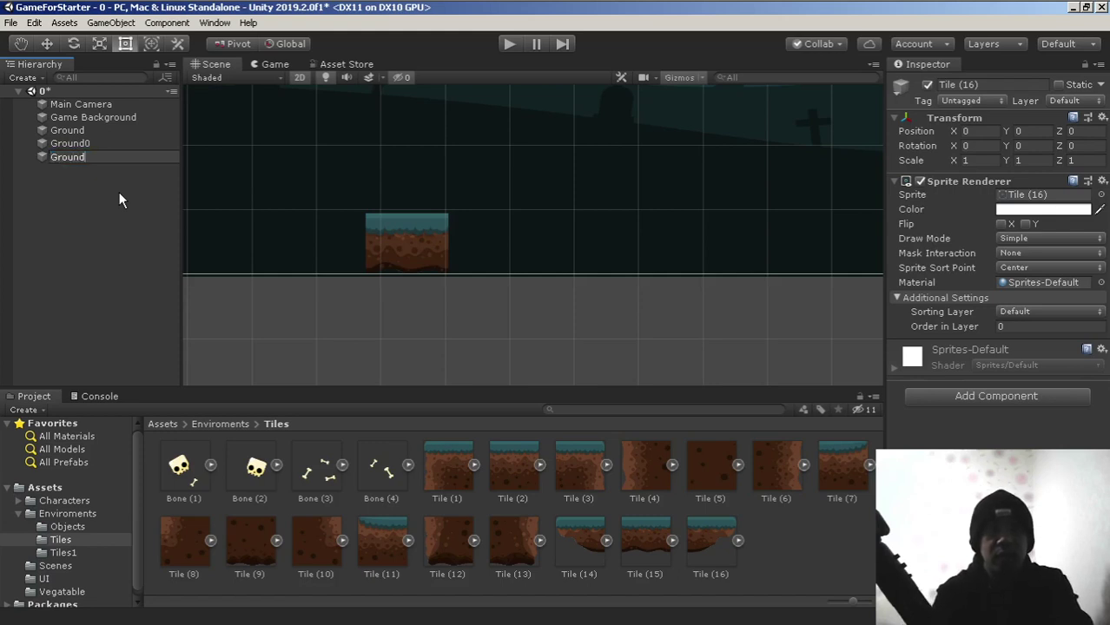
{"action": "type", "text": "2"}
{"action": "key", "text": "Return"}
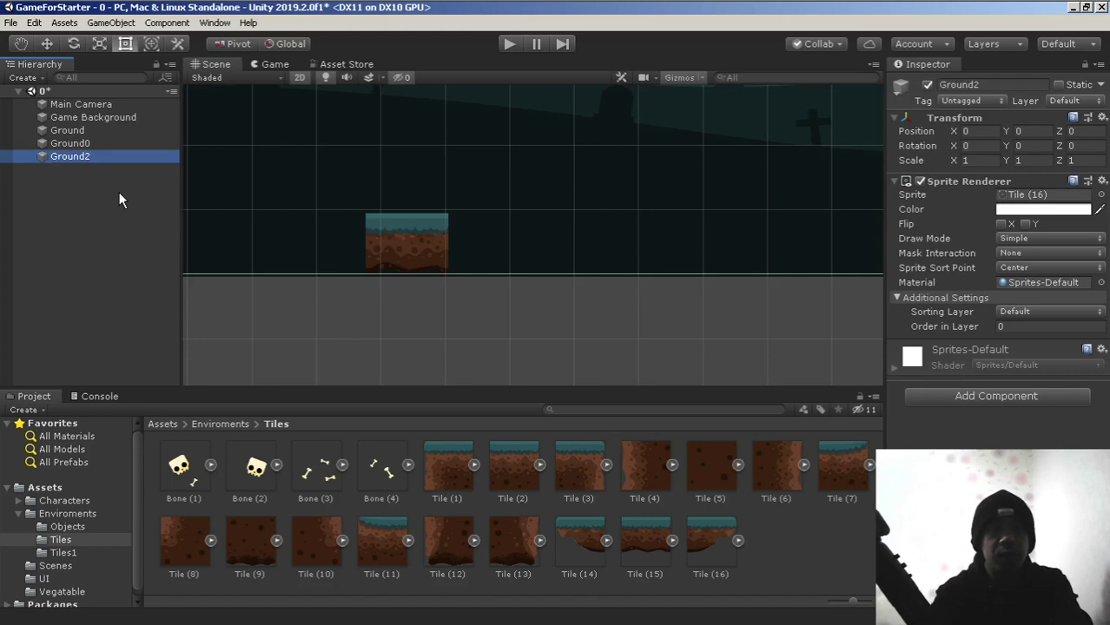
Rename the Ground object in the scene hierarchy to "Ground1".
{"action": "left_click", "coordinate": [81, 133]}
{"action": "key", "text": "F2"}
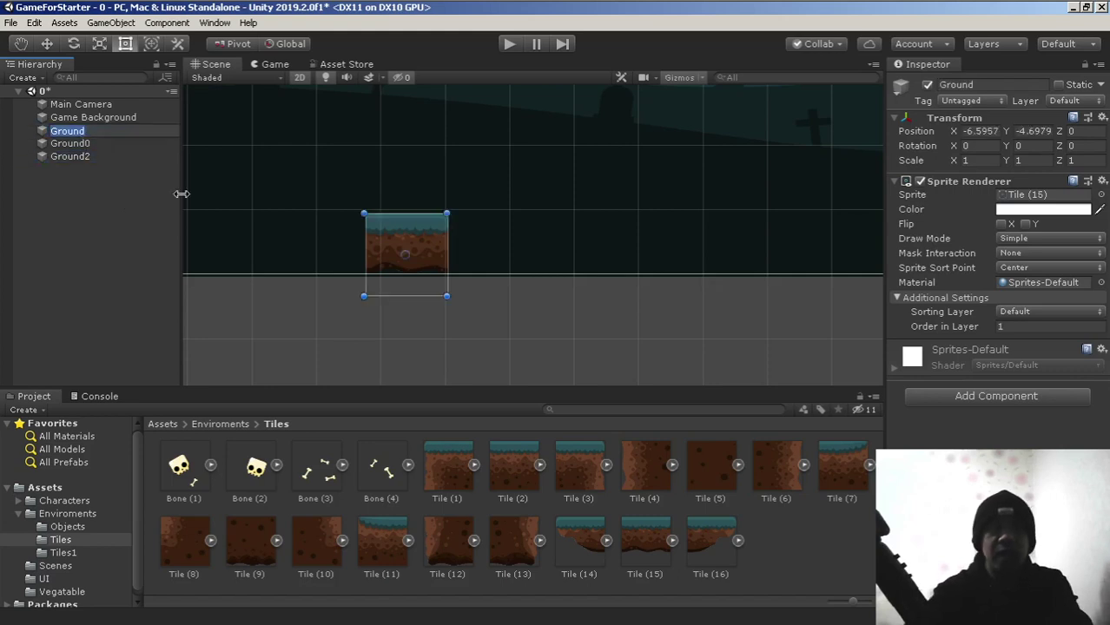
{"action": "type", "text": "Ground1"}
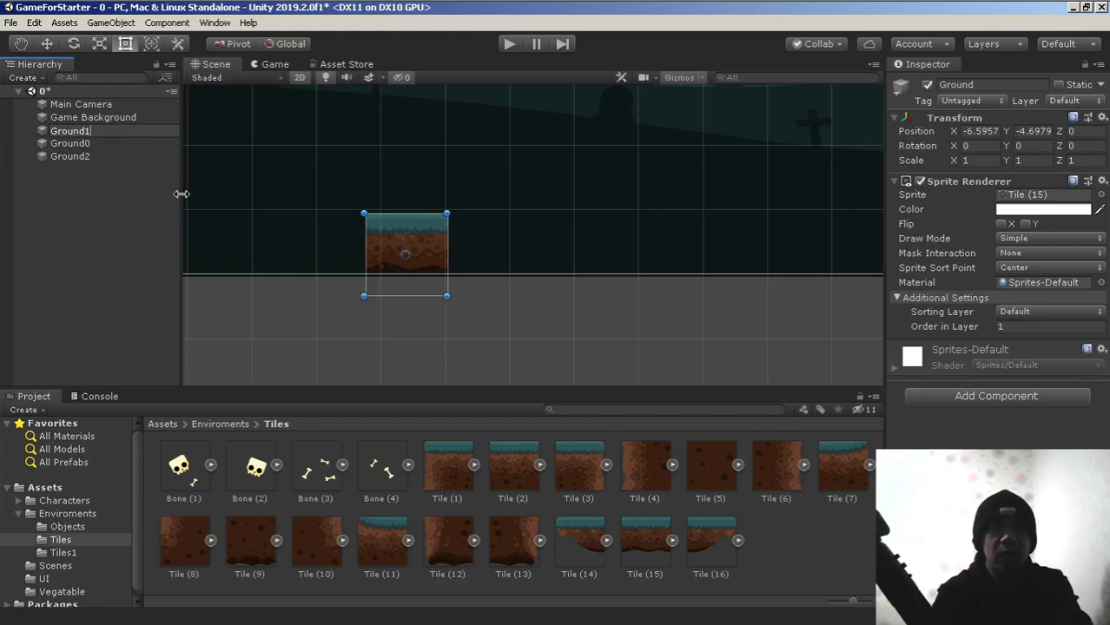
{"action": "key", "text": "Return"}
Reorder the hierarchy so that Ground0 sits directly below Game Background, above Ground1.
{"action": "left_click", "coordinate": [89, 144]}
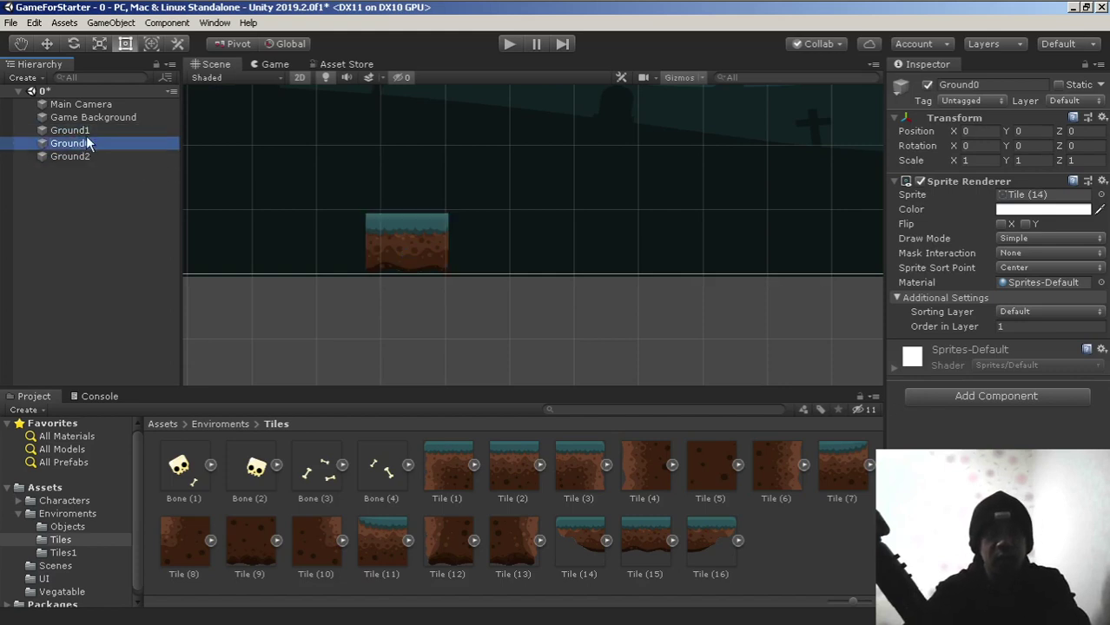
{"action": "left_click_drag", "start_coordinate": [92, 143], "coordinate": [79, 125]}
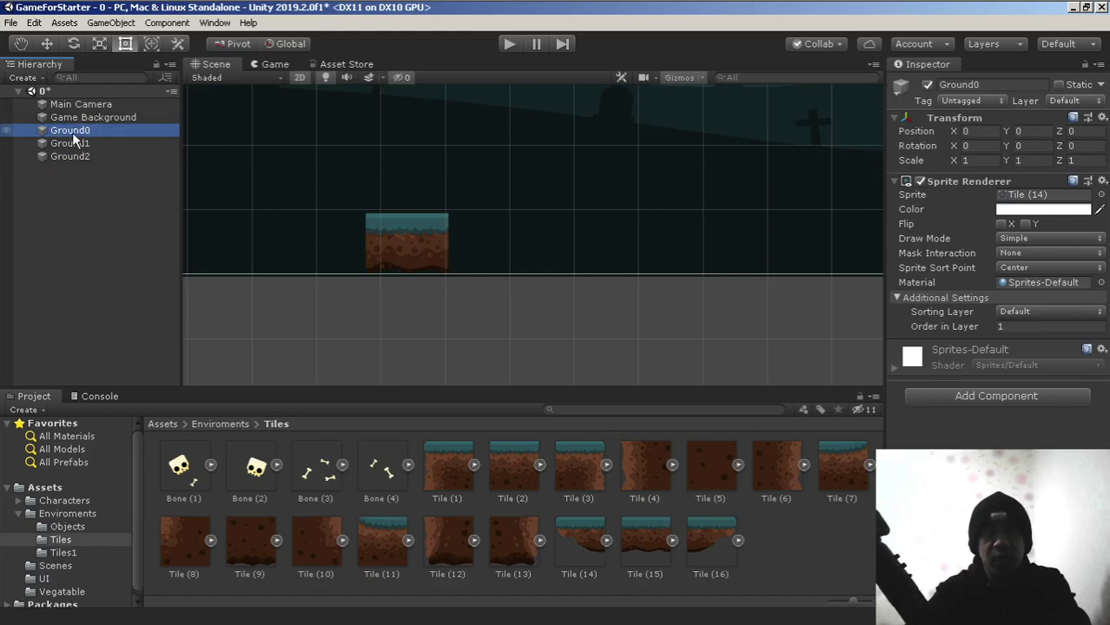
{"action": "mouse_move", "coordinate": [73, 133]}
{"action": "left_mouse_down"}
{"action": "mouse_move", "coordinate": [77, 154]}
{"action": "mouse_move", "coordinate": [83, 127]}
{"action": "left_mouse_up"}
{"action": "left_click", "coordinate": [78, 157]}
Move Ground0 with the Move tool to just left of the Ground1 tile, at about X -8.02, Y -4.69.
{"action": "left_click", "coordinate": [74, 131]}
{"action": "scroll", "coordinate": [348, 168], "scroll_direction": "up", "scroll_amount": 2}
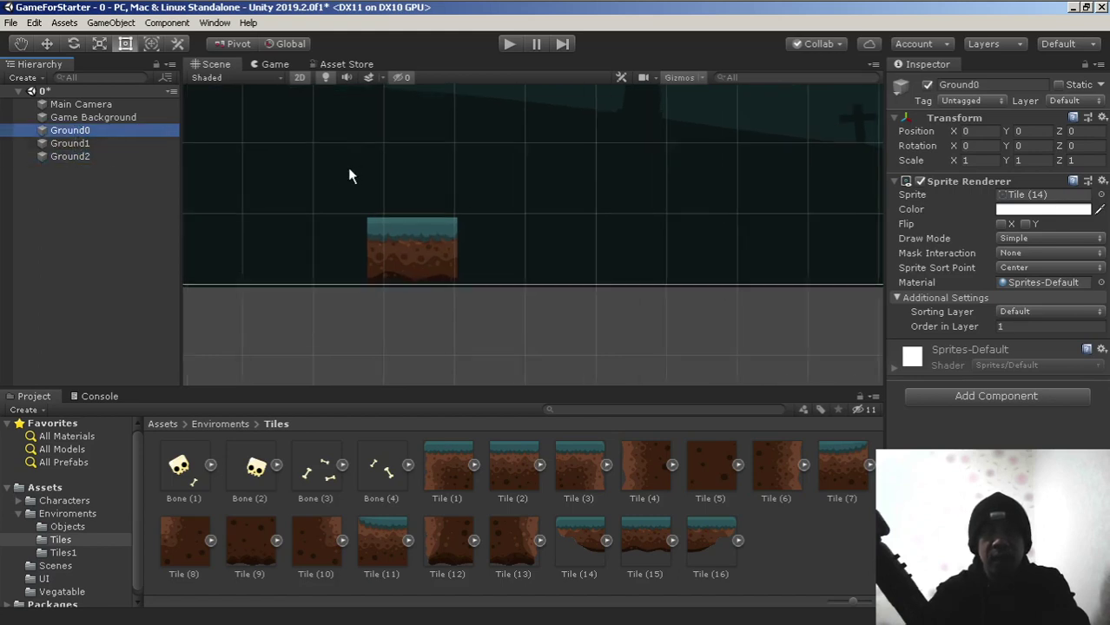
{"action": "left_click", "coordinate": [48, 43]}
{"action": "scroll", "coordinate": [395, 178], "scroll_direction": "up", "scroll_amount": 1}
{"action": "left_click", "coordinate": [79, 130]}
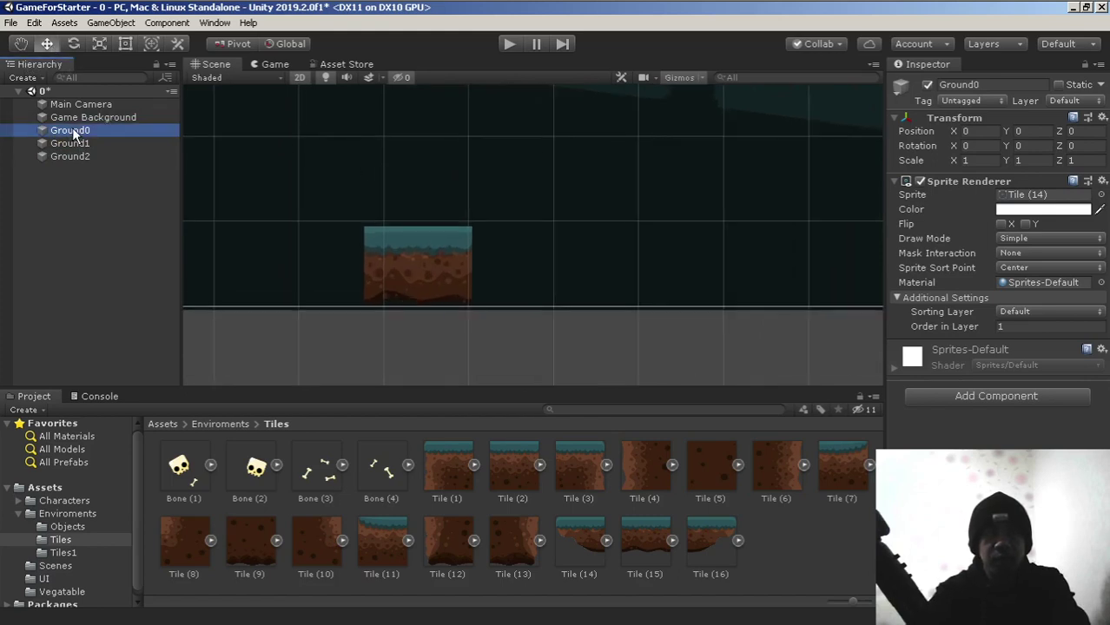
{"action": "left_click", "coordinate": [48, 43]}
{"action": "left_click", "coordinate": [79, 130]}
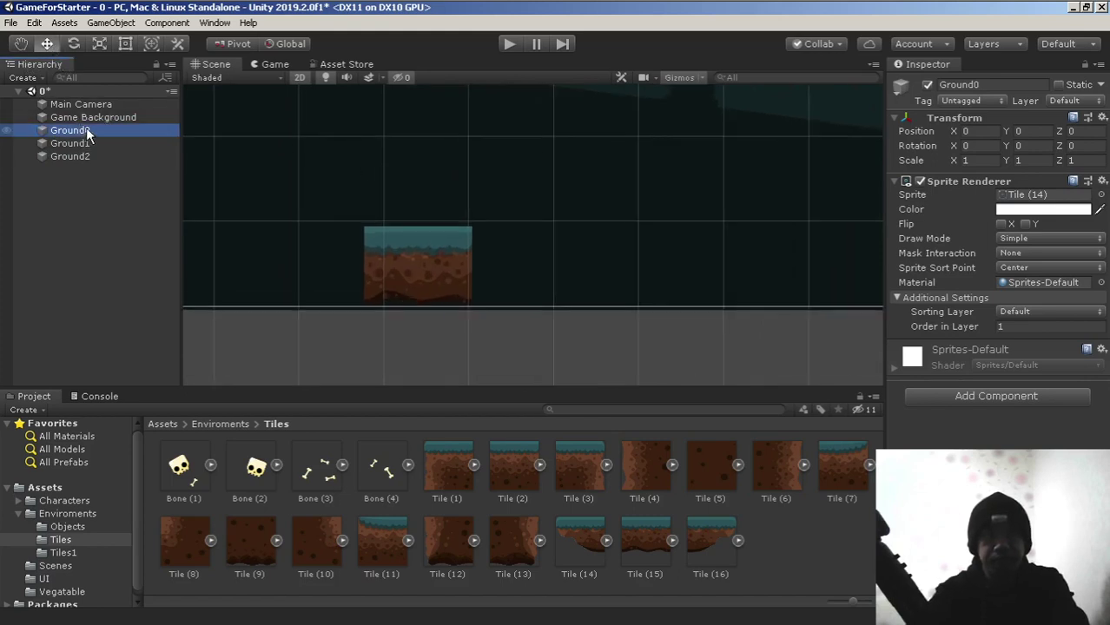
{"action": "scroll", "coordinate": [380, 219], "scroll_direction": "down", "scroll_amount": 5}
{"action": "scroll", "coordinate": [376, 212], "scroll_direction": "down", "scroll_amount": 2}
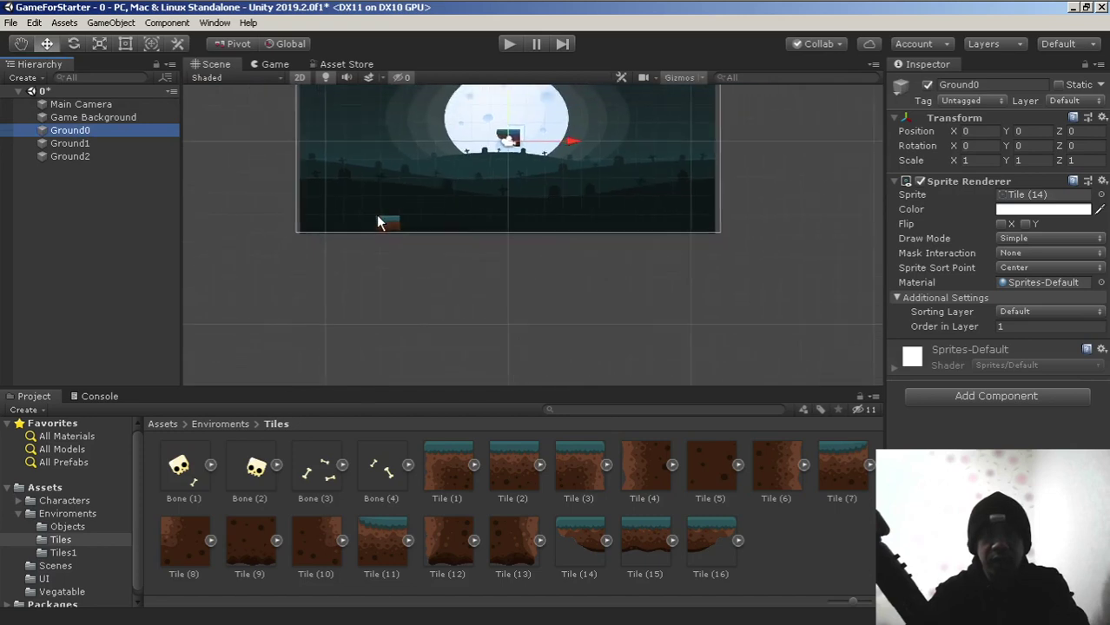
{"action": "scroll", "coordinate": [384, 222], "scroll_direction": "up", "scroll_amount": 3}
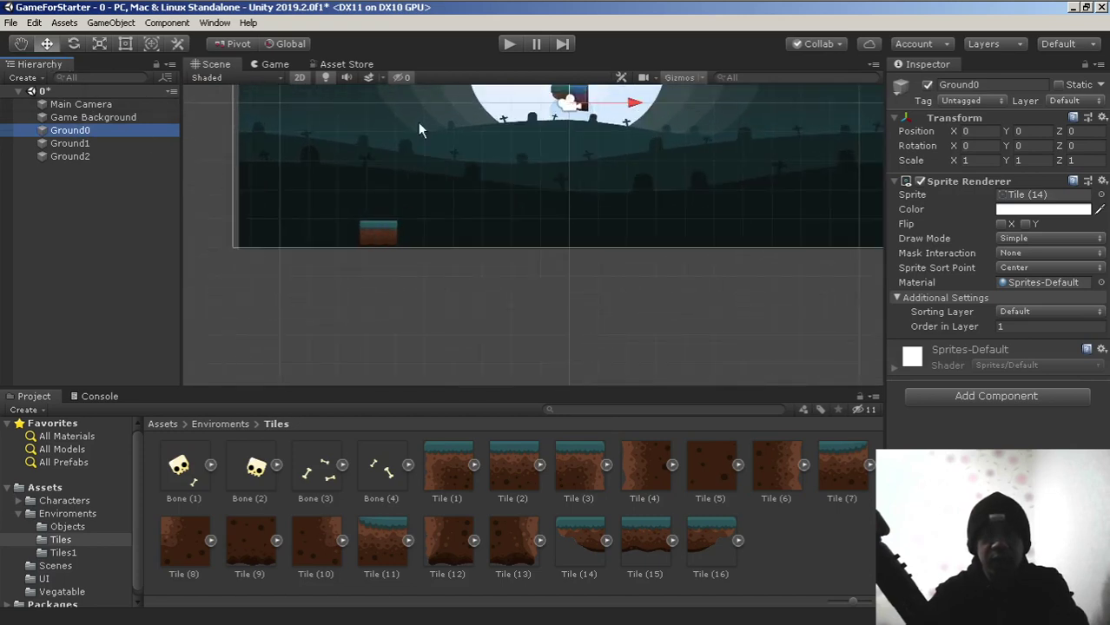
{"action": "scroll", "coordinate": [494, 138], "scroll_direction": "down", "scroll_amount": 1}
{"action": "middle_click_drag", "start_coordinate": [536, 167], "coordinate": [542, 210]}
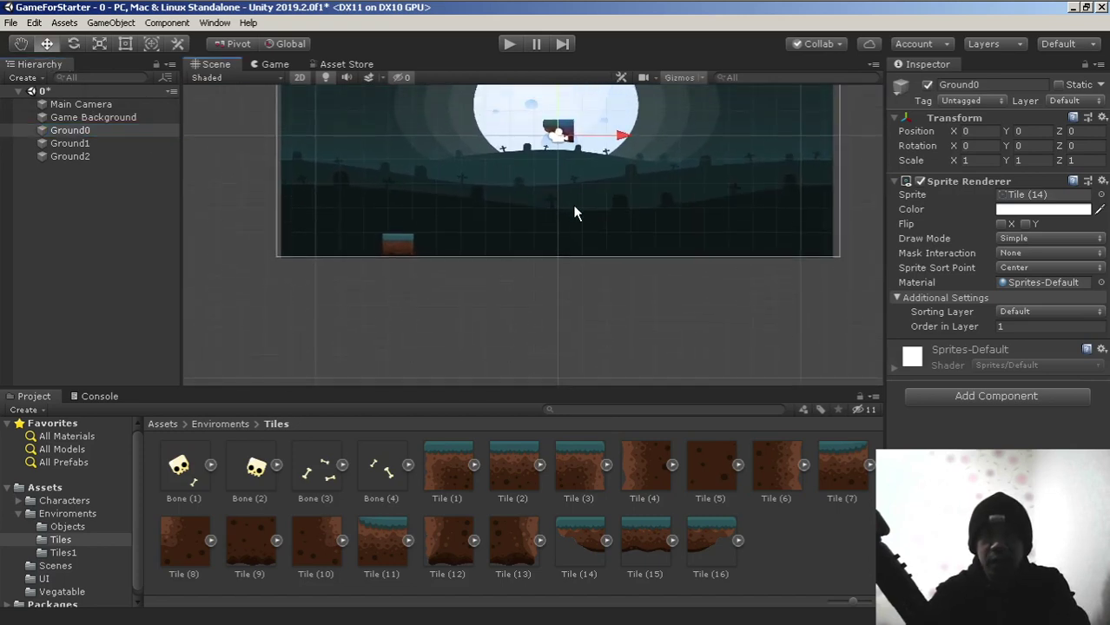
{"action": "scroll", "coordinate": [495, 184], "scroll_direction": "up", "scroll_amount": 1}
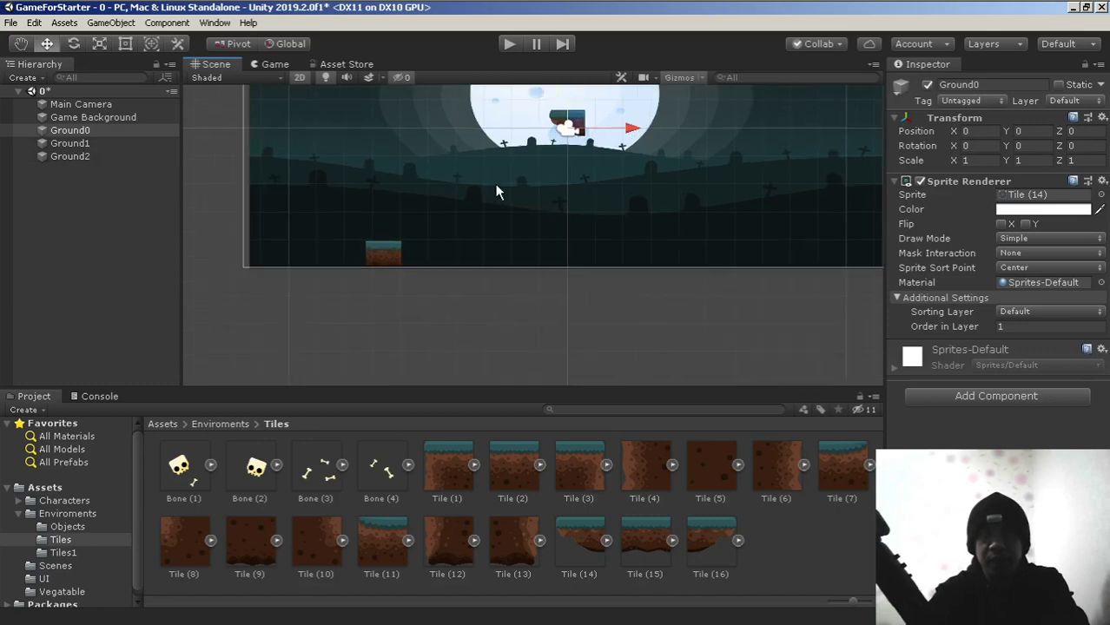
{"action": "scroll", "coordinate": [495, 184], "scroll_direction": "down", "scroll_amount": 1}
{"action": "scroll", "coordinate": [495, 184], "scroll_direction": "up", "scroll_amount": 1}
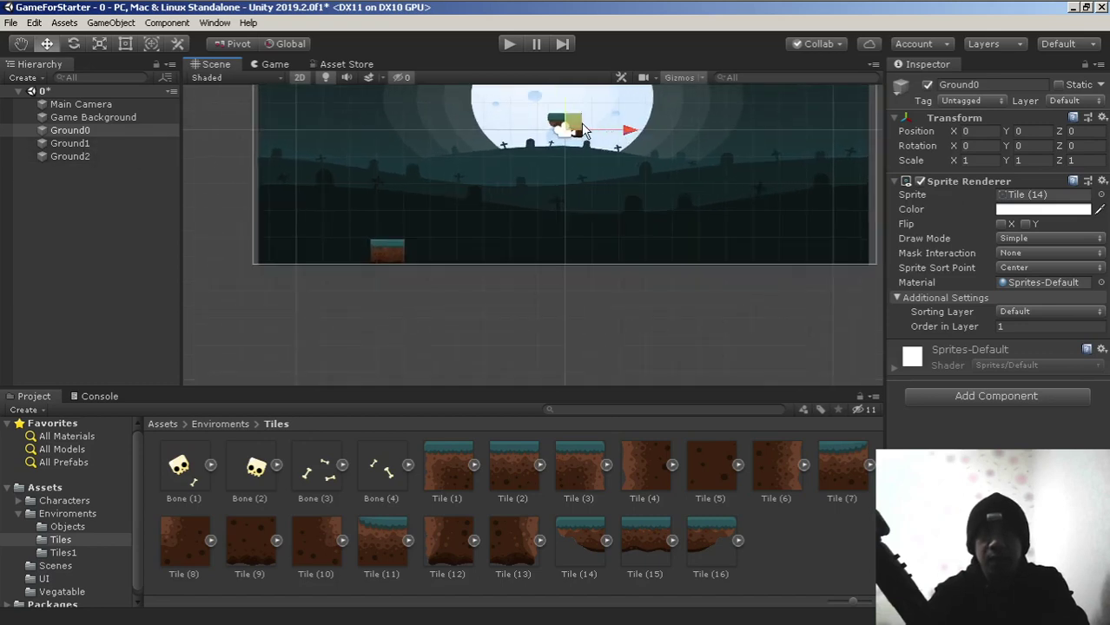
{"action": "left_click_drag", "start_coordinate": [572, 130], "coordinate": [363, 249]}
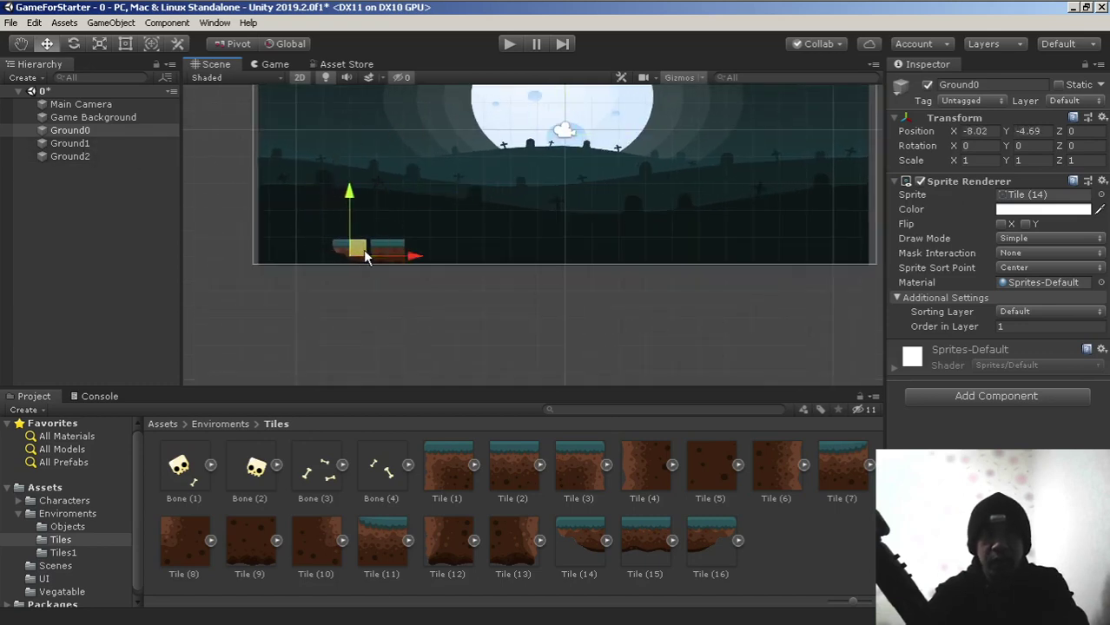
Shift Ground0 horizontally to about X -7.881 so its right edge meets the left edge of Ground1.
{"action": "scroll", "coordinate": [379, 249], "scroll_direction": "up", "scroll_amount": 6}
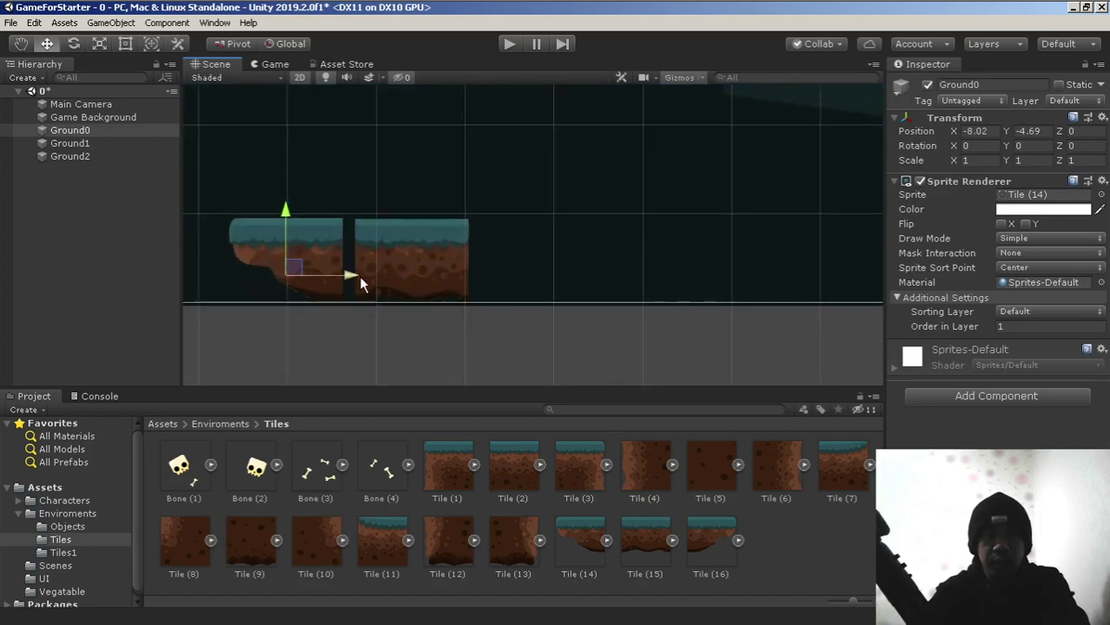
{"action": "scroll", "coordinate": [320, 224], "scroll_direction": "up", "scroll_amount": 4}
{"action": "middle_click_drag", "start_coordinate": [337, 230], "coordinate": [355, 230]}
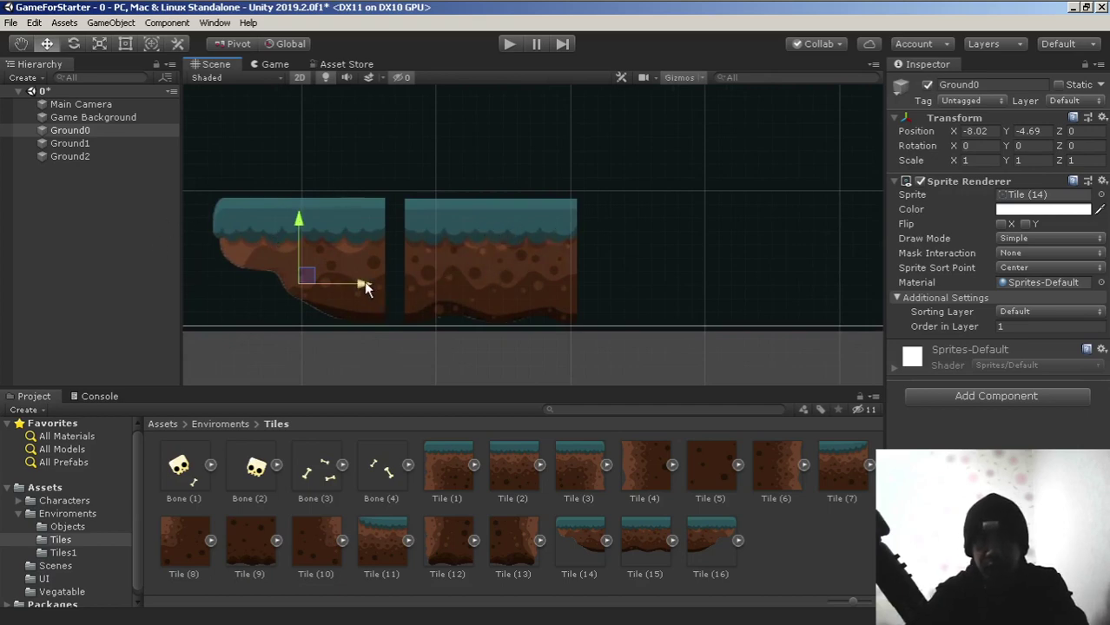
{"action": "left_click_drag", "start_coordinate": [365, 288], "coordinate": [382, 292]}
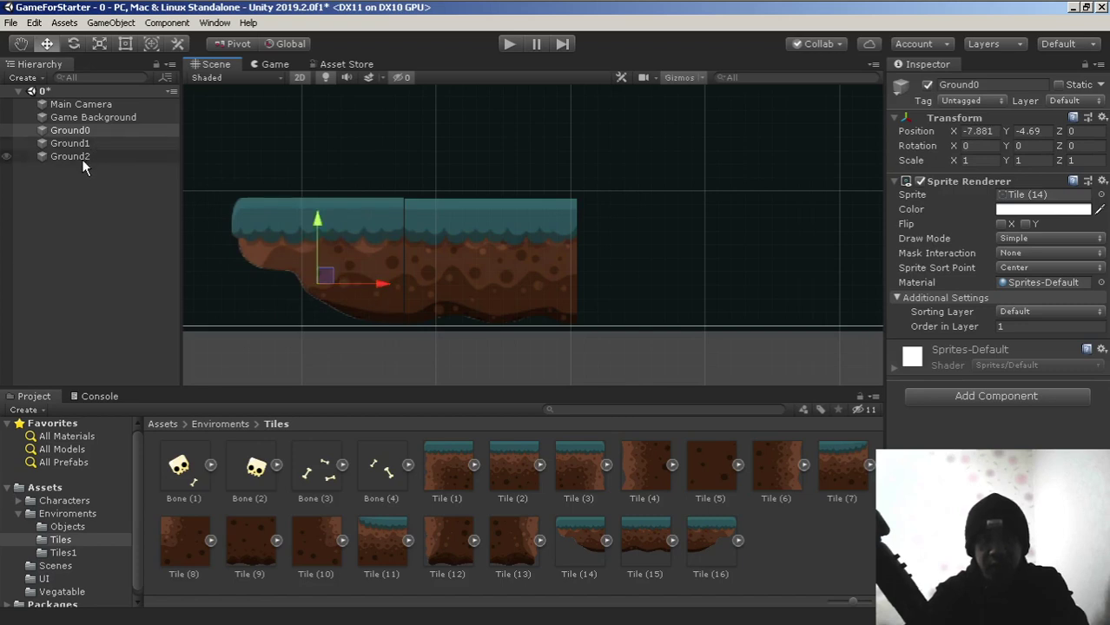
Move Ground2 to the right end of Ground1, at about X -5.48, Y -4.76, and set its Order in Layer to 1.
{"action": "left_click", "coordinate": [82, 159]}
{"action": "scroll", "coordinate": [547, 165], "scroll_direction": "down", "scroll_amount": 5}
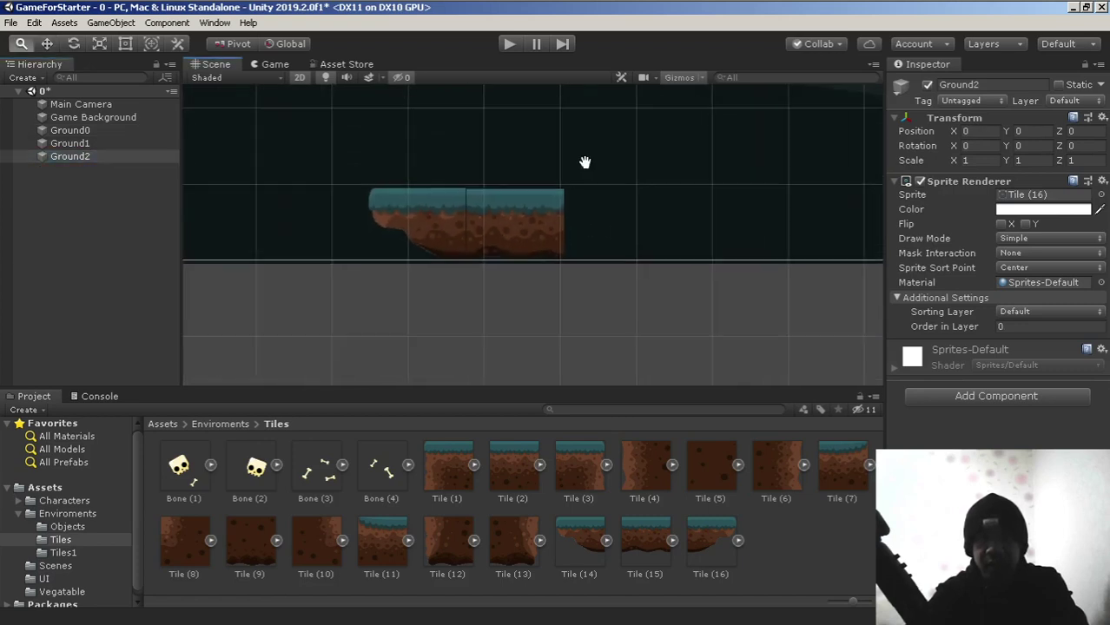
{"action": "scroll", "coordinate": [407, 234], "scroll_direction": "down", "scroll_amount": 6}
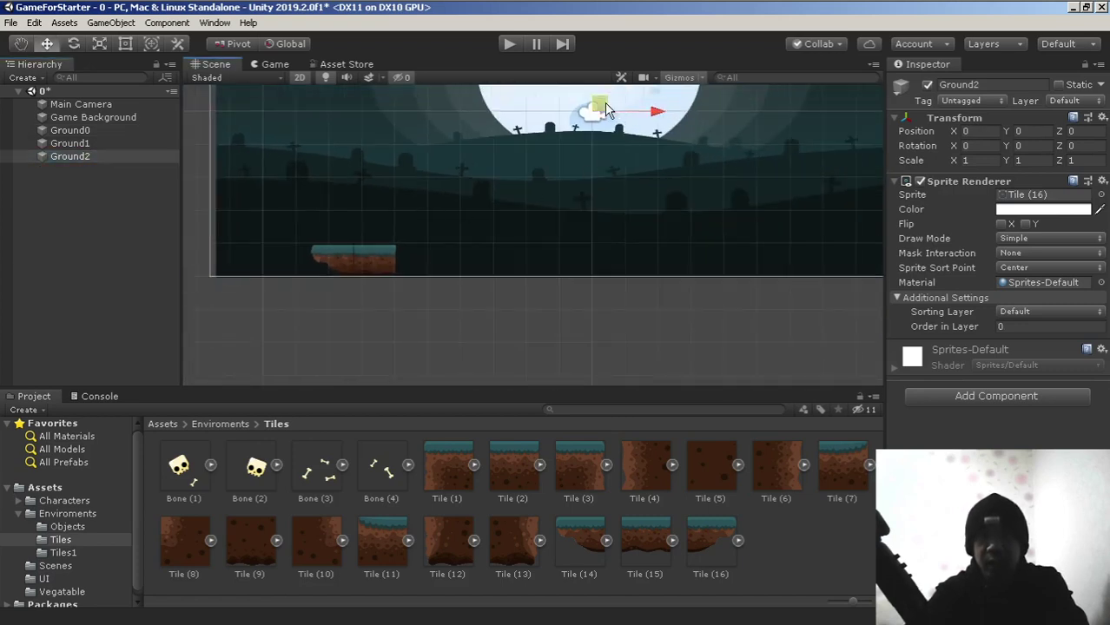
{"action": "left_click_drag", "start_coordinate": [607, 110], "coordinate": [432, 267]}
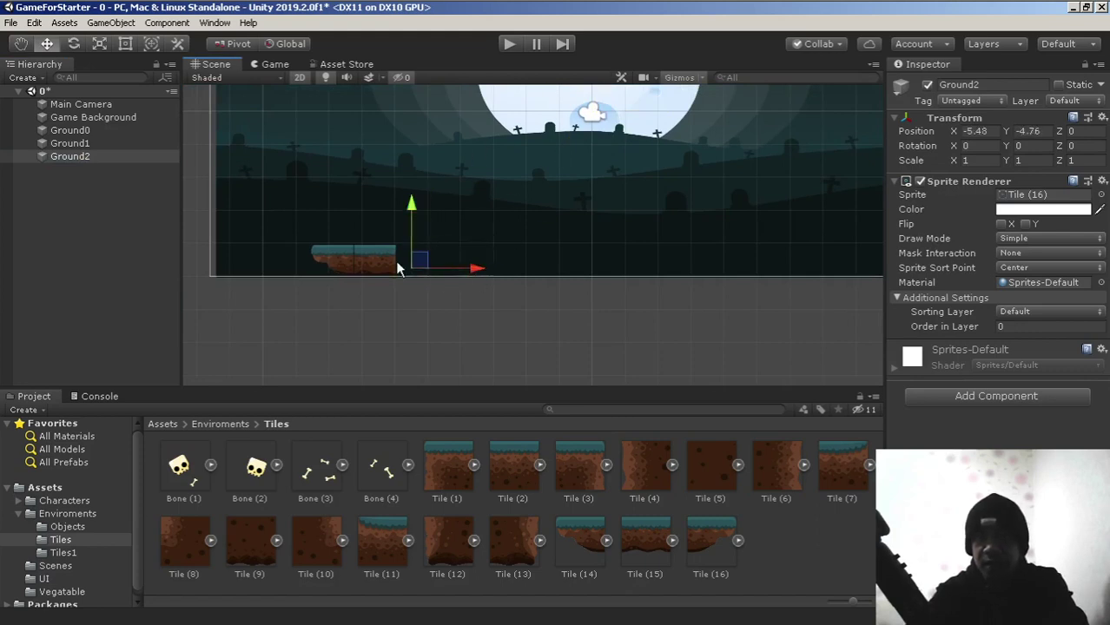
{"action": "left_click", "coordinate": [1023, 329]}
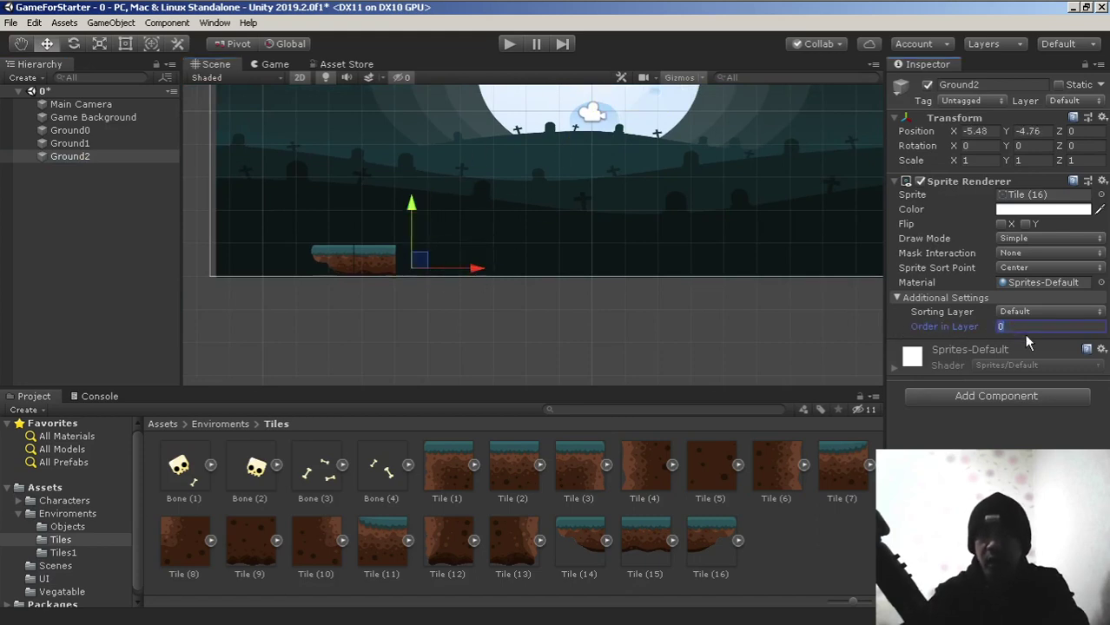
{"action": "type", "text": "1"}
{"action": "key", "text": "Return"}
Align Ground2 with the right edge of Ground1 by moving it to about X -5.32, Y -4.689.
{"action": "scroll", "coordinate": [560, 238], "scroll_direction": "up", "scroll_amount": 10}
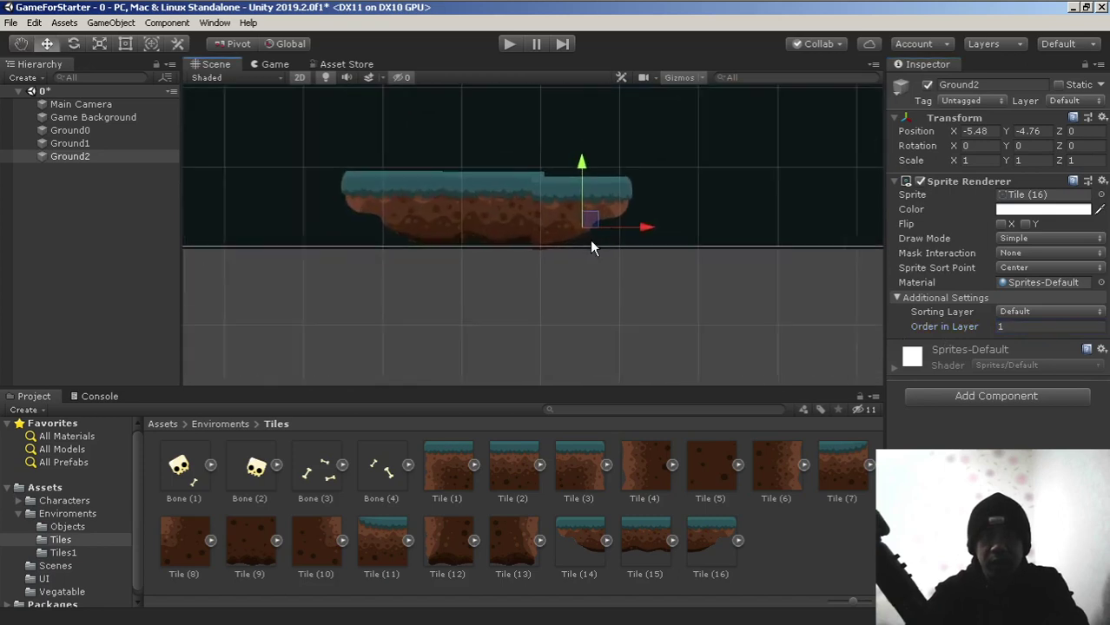
{"action": "scroll", "coordinate": [590, 247], "scroll_direction": "up", "scroll_amount": 5}
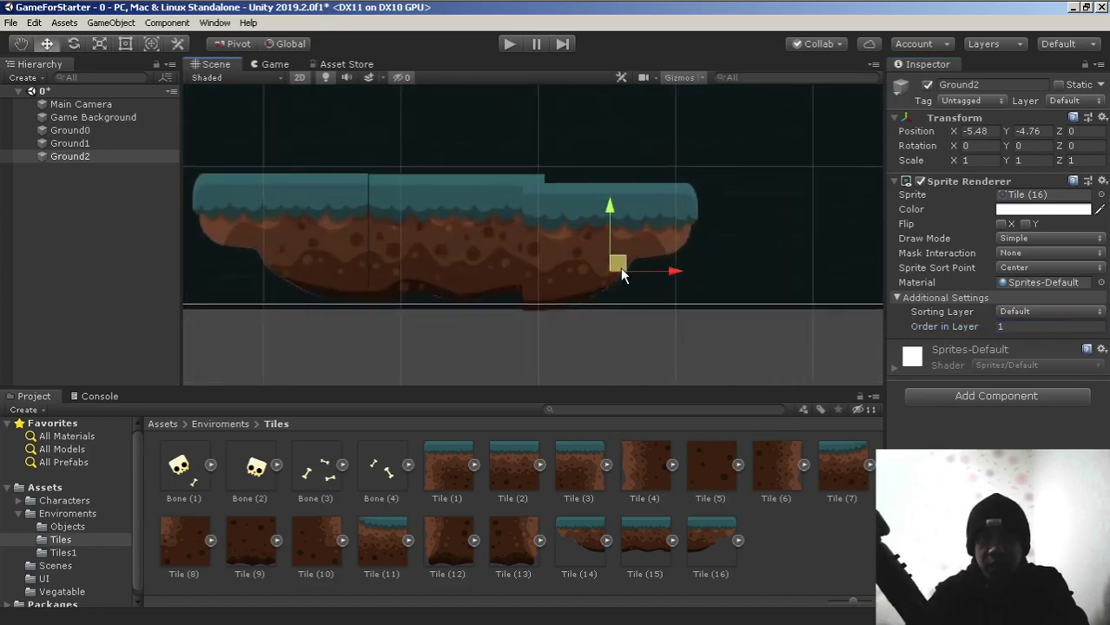
{"action": "left_click_drag", "start_coordinate": [620, 268], "coordinate": [645, 265]}
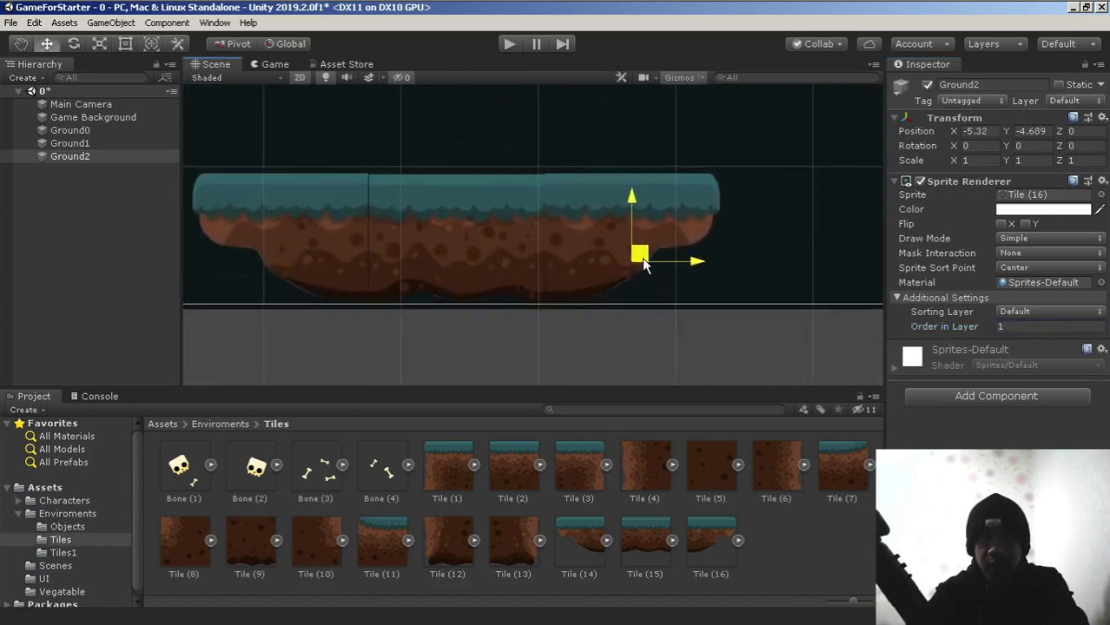
Examine the grass seam between Ground1 and Ground2 up close for any height offset.
{"action": "scroll", "coordinate": [545, 247], "scroll_direction": "up", "scroll_amount": 8}
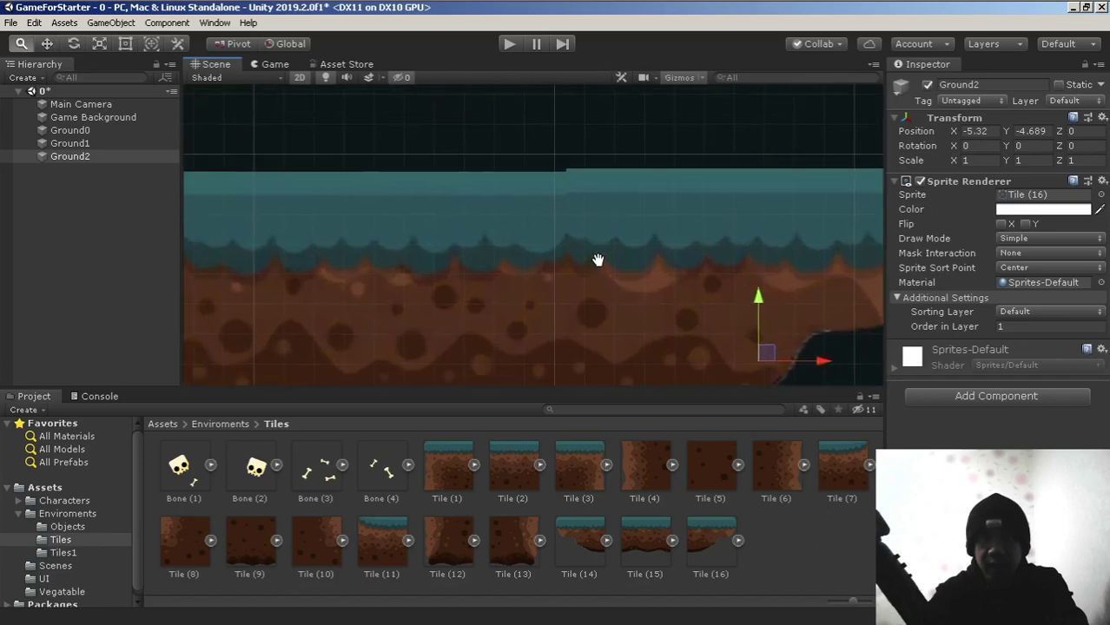
{"action": "scroll", "coordinate": [597, 259], "scroll_direction": "up", "scroll_amount": 2}
{"action": "middle_click_drag", "start_coordinate": [597, 259], "coordinate": [596, 305]}
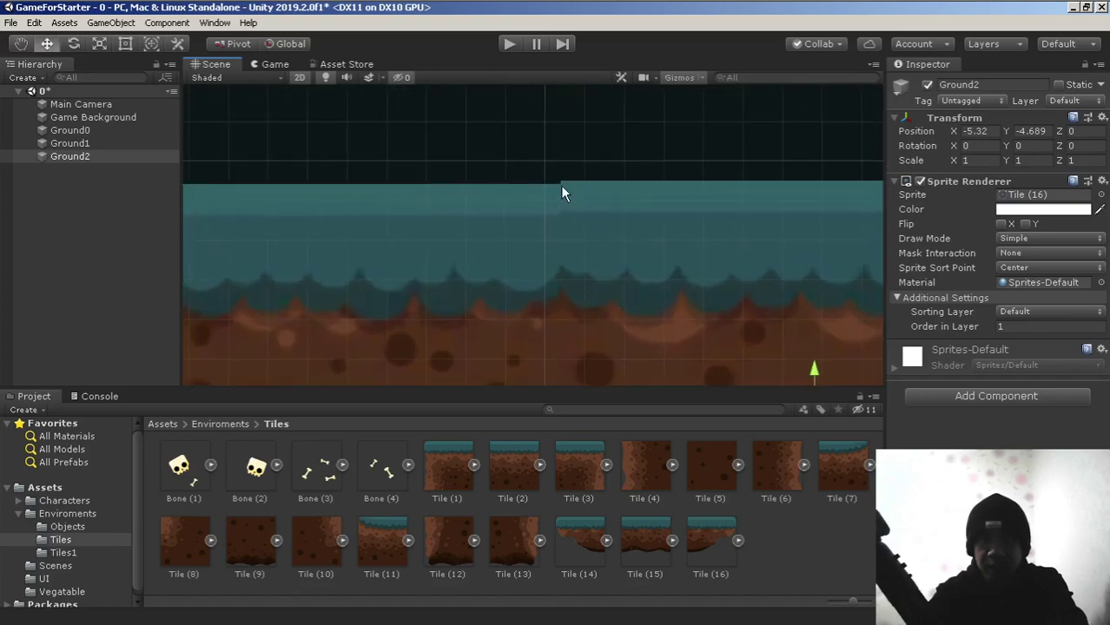
{"action": "scroll", "coordinate": [566, 184], "scroll_direction": "up", "scroll_amount": 6}
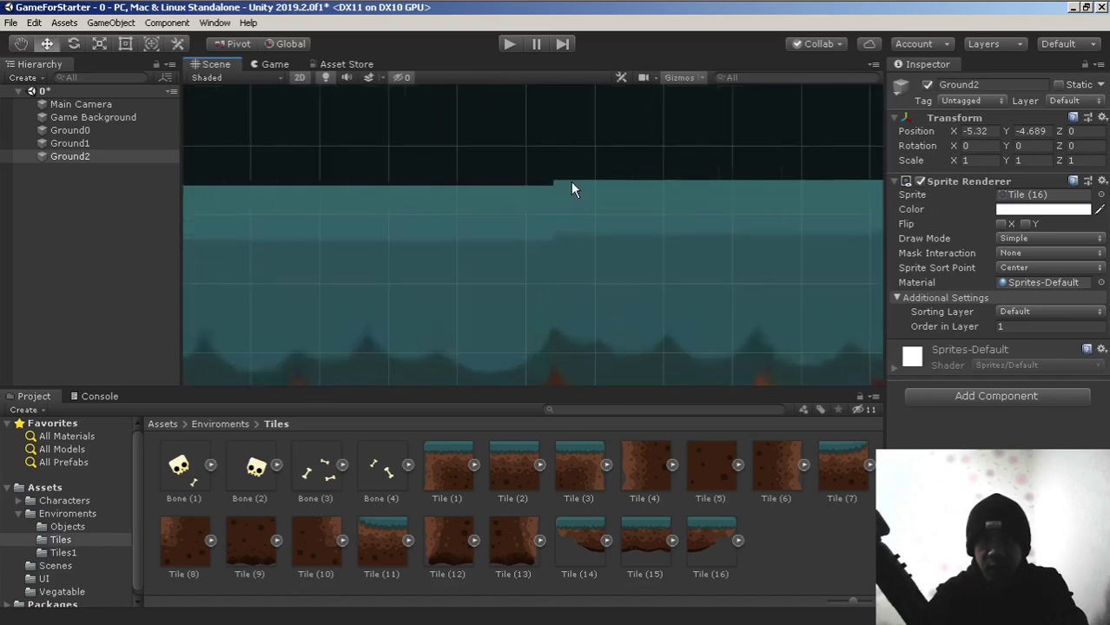
{"action": "scroll", "coordinate": [566, 190], "scroll_direction": "up", "scroll_amount": 3}
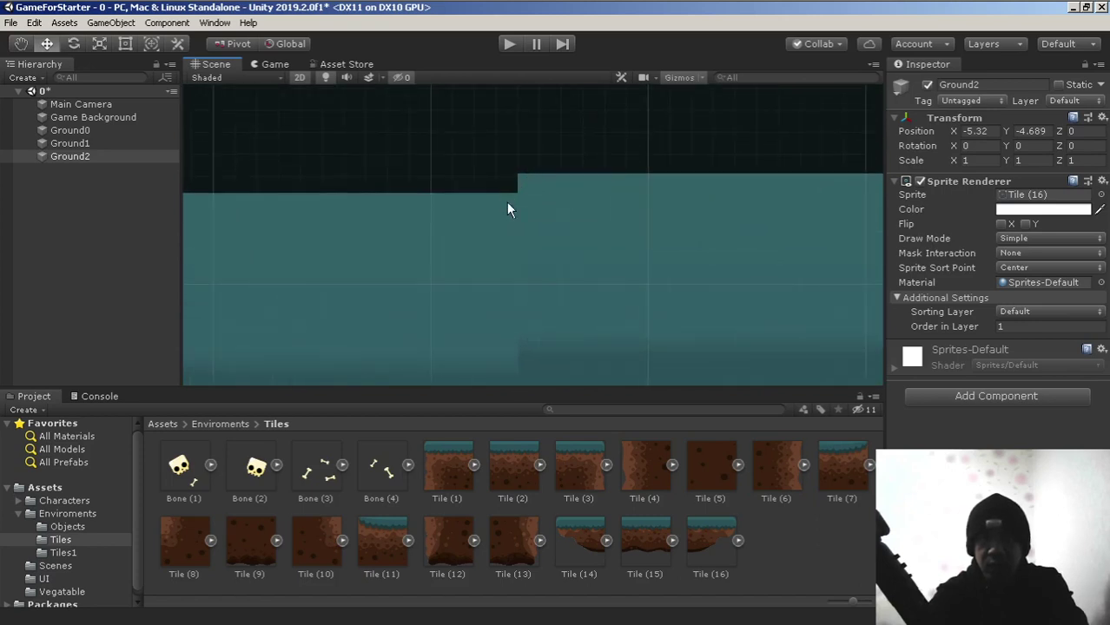
{"action": "scroll", "coordinate": [719, 218], "scroll_direction": "up", "scroll_amount": 2}
{"action": "scroll", "coordinate": [327, 224], "scroll_direction": "down", "scroll_amount": 2}
{"action": "scroll", "coordinate": [332, 200], "scroll_direction": "down", "scroll_amount": 5}
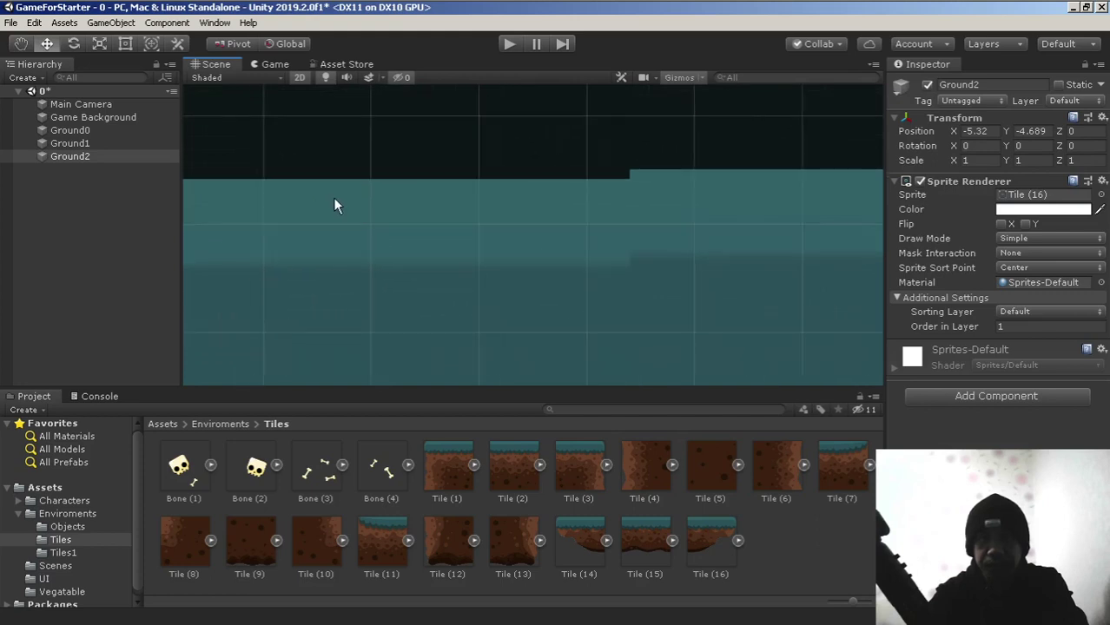
{"action": "scroll", "coordinate": [333, 192], "scroll_direction": "down", "scroll_amount": 5}
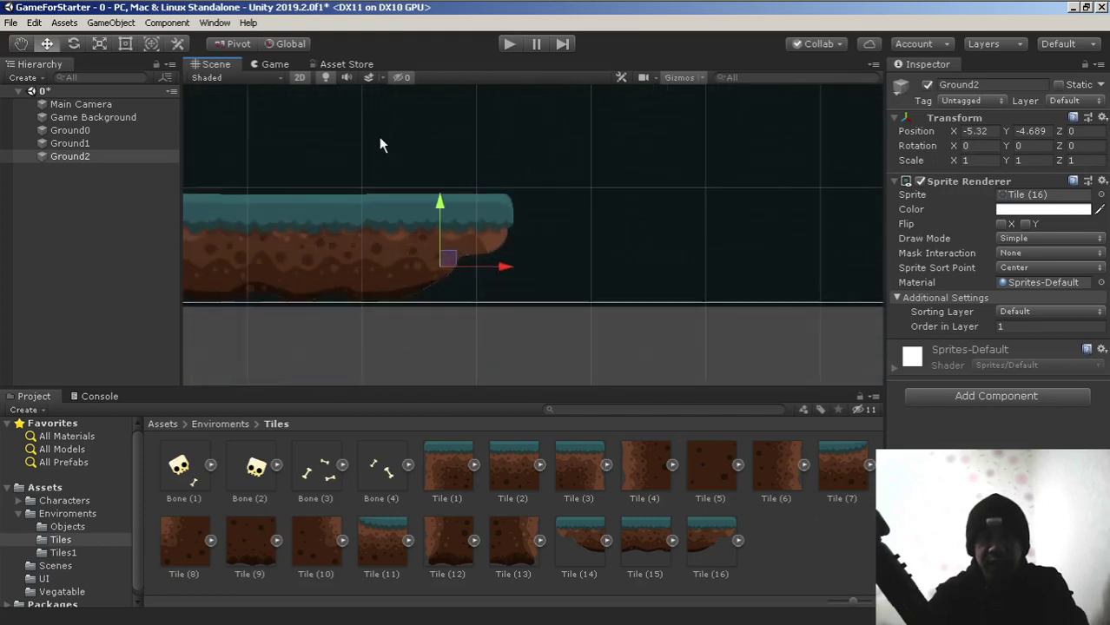
Preview the three-tile platform in the Game view, then return to the whole platform in the Scene view.
{"action": "left_click", "coordinate": [276, 66]}
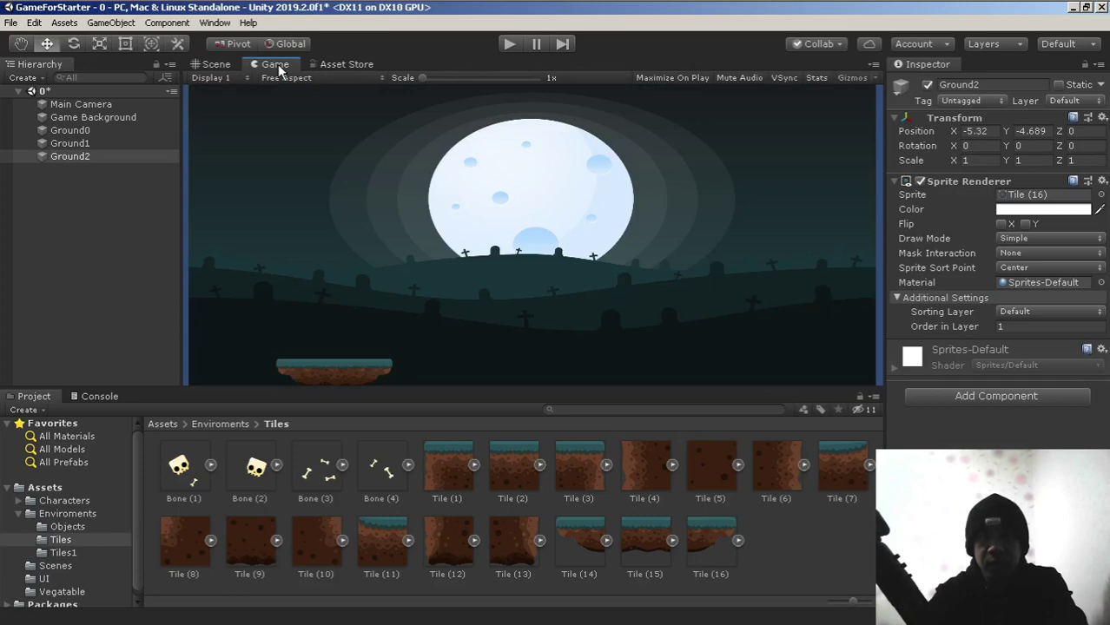
{"action": "left_click", "coordinate": [216, 64]}
{"action": "scroll", "coordinate": [388, 197], "scroll_direction": "down", "scroll_amount": 4}
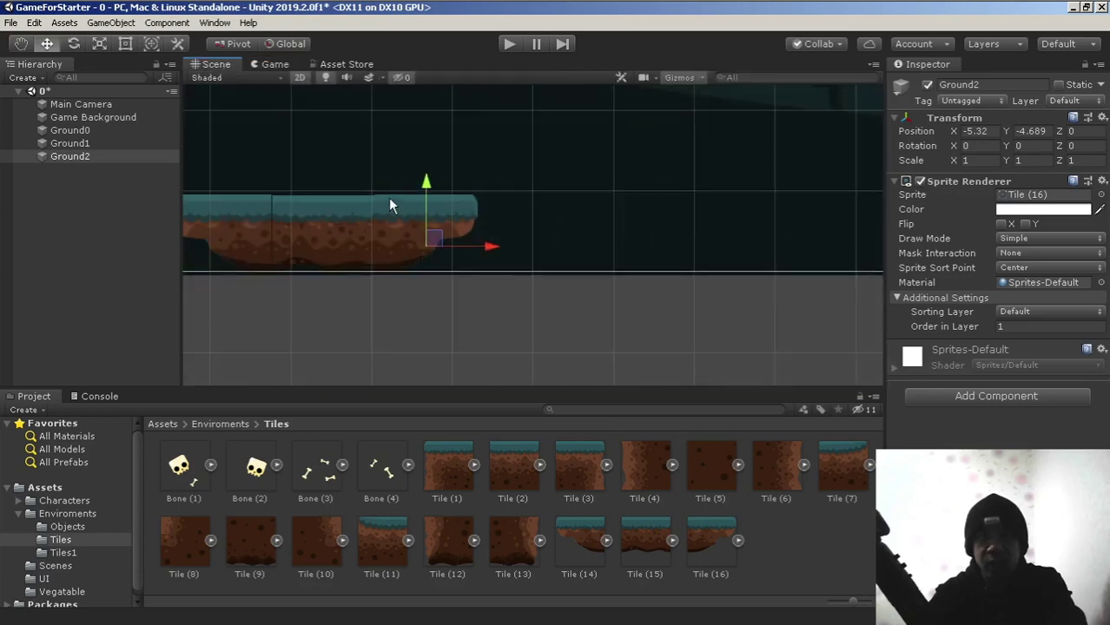
{"action": "middle_click_drag", "start_coordinate": [352, 211], "coordinate": [533, 240]}
{"action": "scroll", "coordinate": [534, 240], "scroll_direction": "up", "scroll_amount": 2}
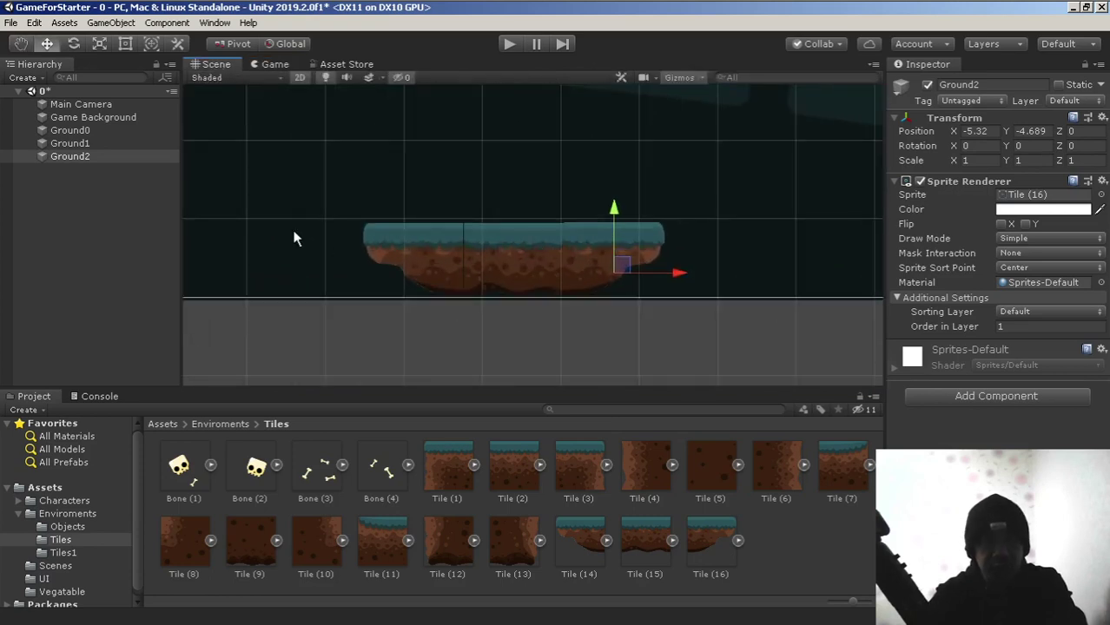
Raise Ground1 vertically to about Y -4.63 so it sits slightly above the neighbouring tiles.
{"action": "left_click", "coordinate": [70, 145]}
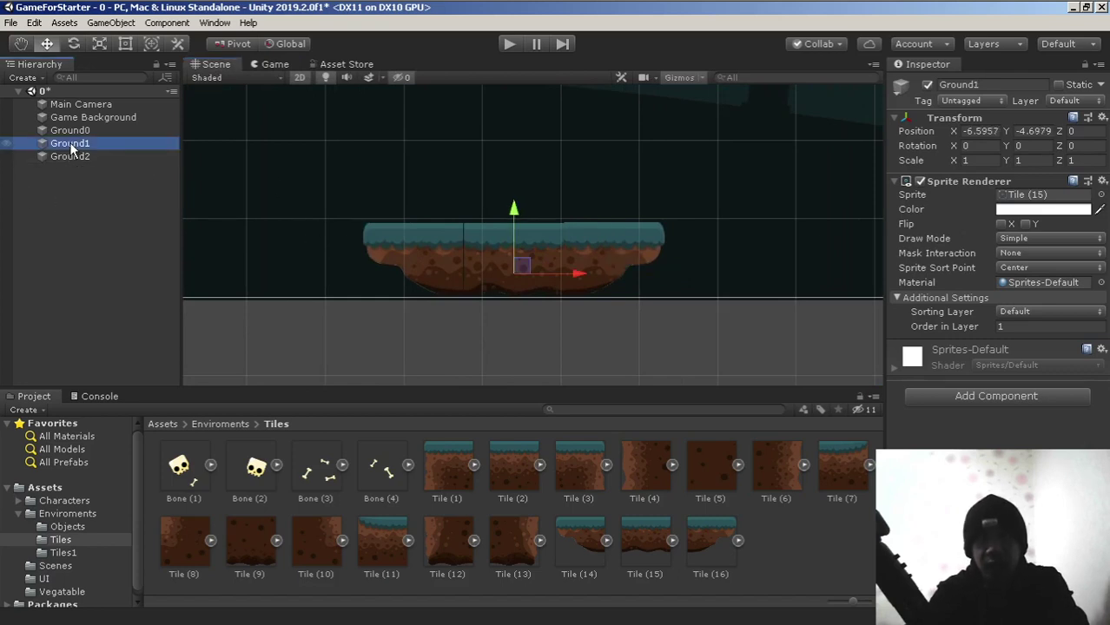
{"action": "scroll", "coordinate": [534, 235], "scroll_direction": "up", "scroll_amount": 2}
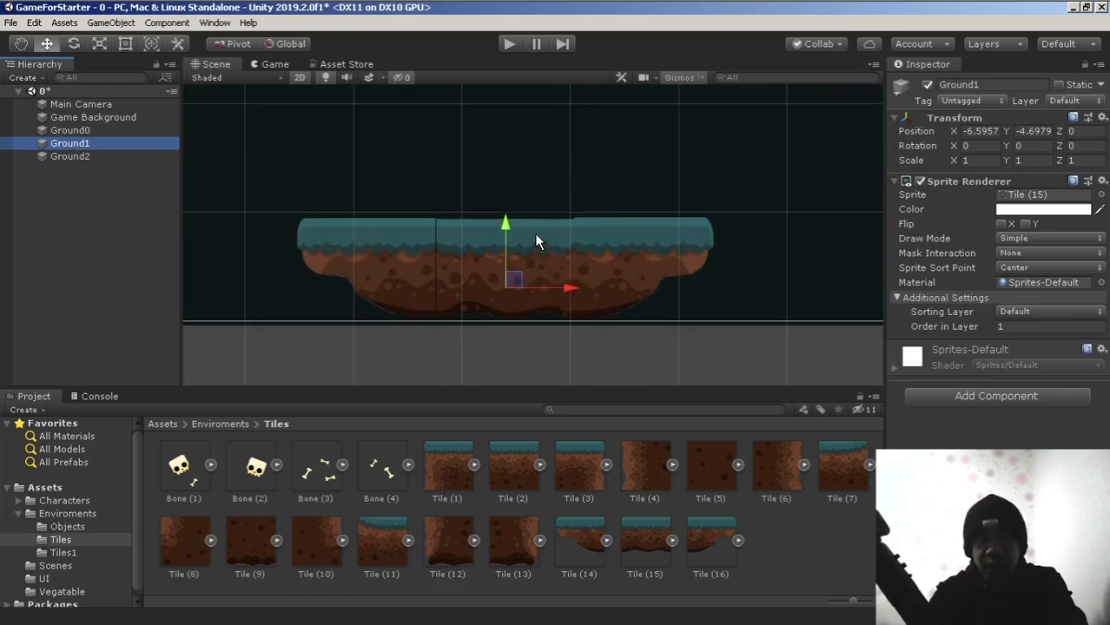
{"action": "left_click_drag", "start_coordinate": [505, 223], "coordinate": [506, 218]}
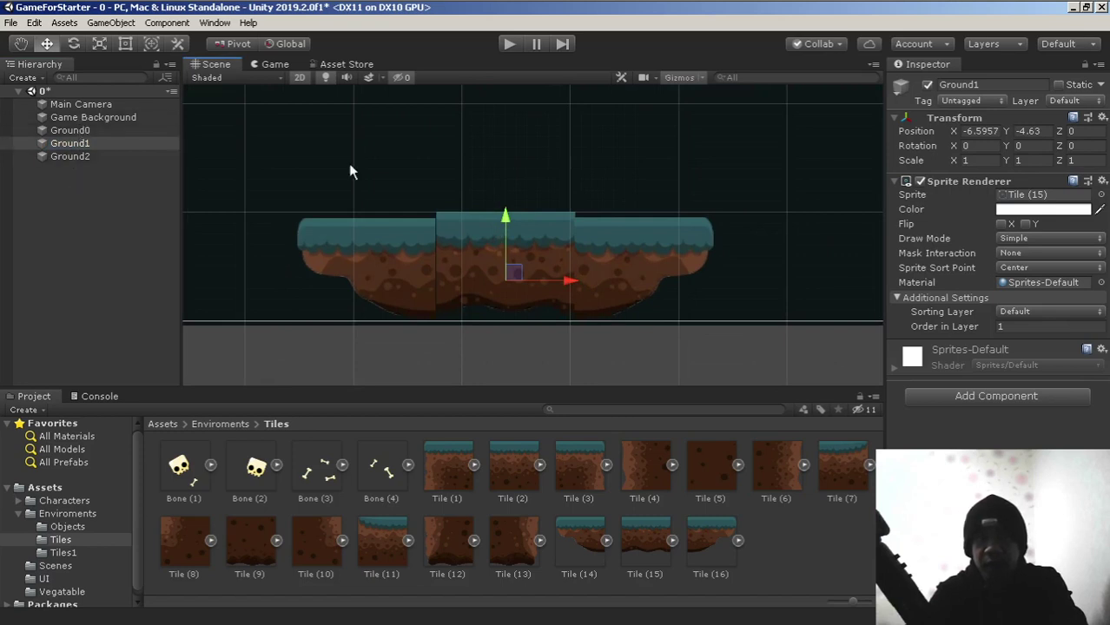
{"action": "scroll", "coordinate": [468, 193], "scroll_direction": "up", "scroll_amount": 3}
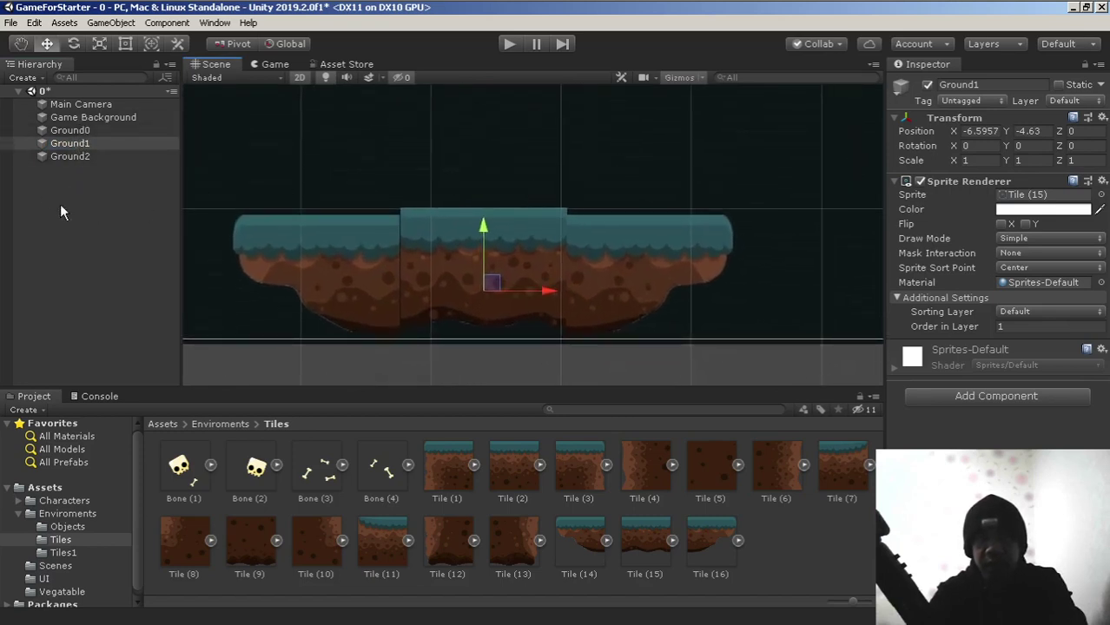
Make Ground2 and Ground0 children of Ground1 and set both their local X and Y positions to 0.
{"action": "left_click", "coordinate": [77, 158]}
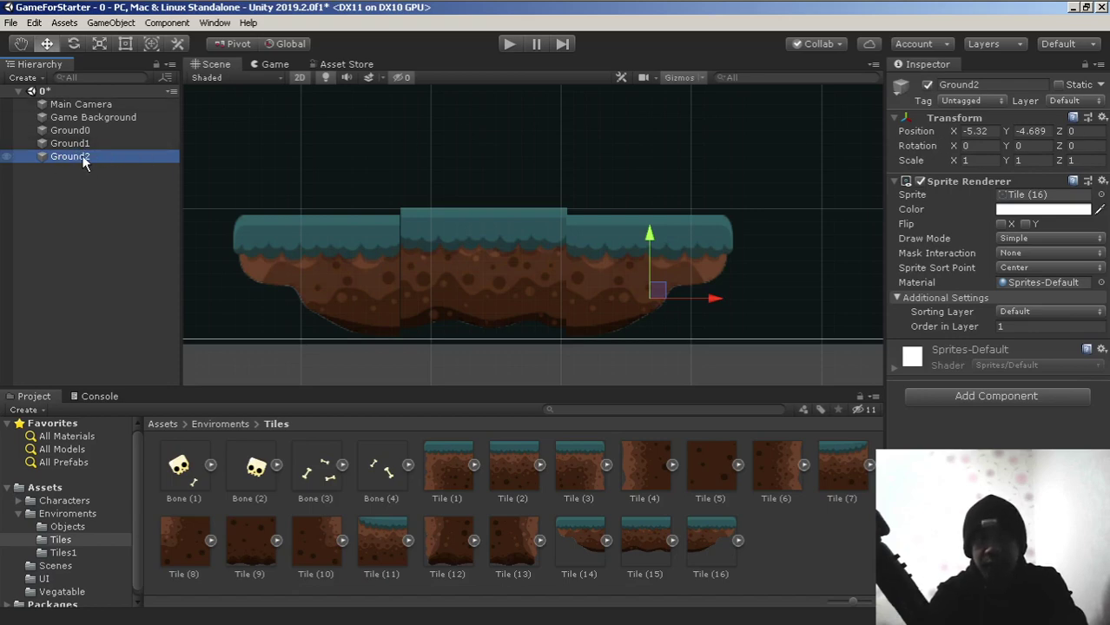
{"action": "mouse_move", "coordinate": [84, 162]}
{"action": "left_mouse_down"}
{"action": "mouse_move", "coordinate": [94, 158]}
{"action": "mouse_move", "coordinate": [82, 145]}
{"action": "mouse_move", "coordinate": [98, 148]}
{"action": "left_mouse_up"}
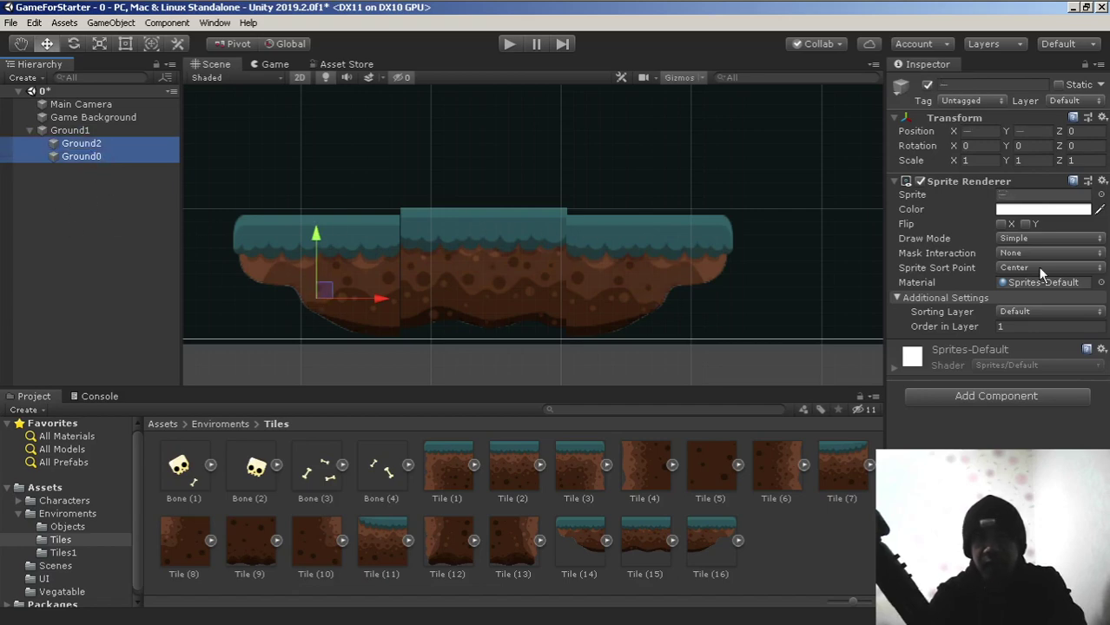
{"action": "left_click", "coordinate": [987, 131]}
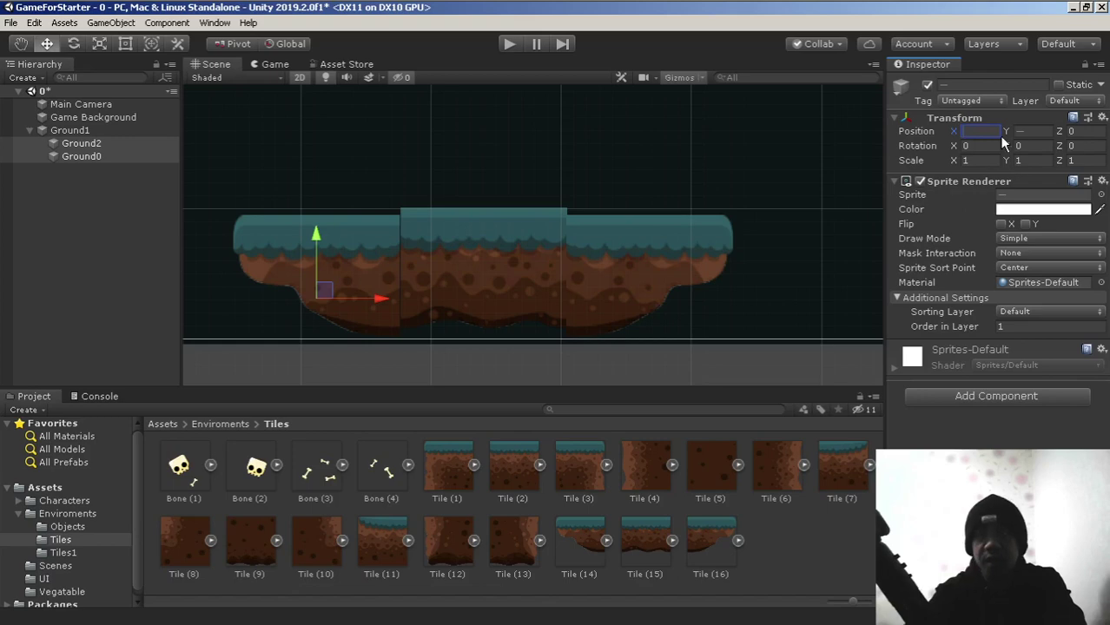
{"action": "type", "text": "0"}
{"action": "left_click", "coordinate": [1048, 133]}
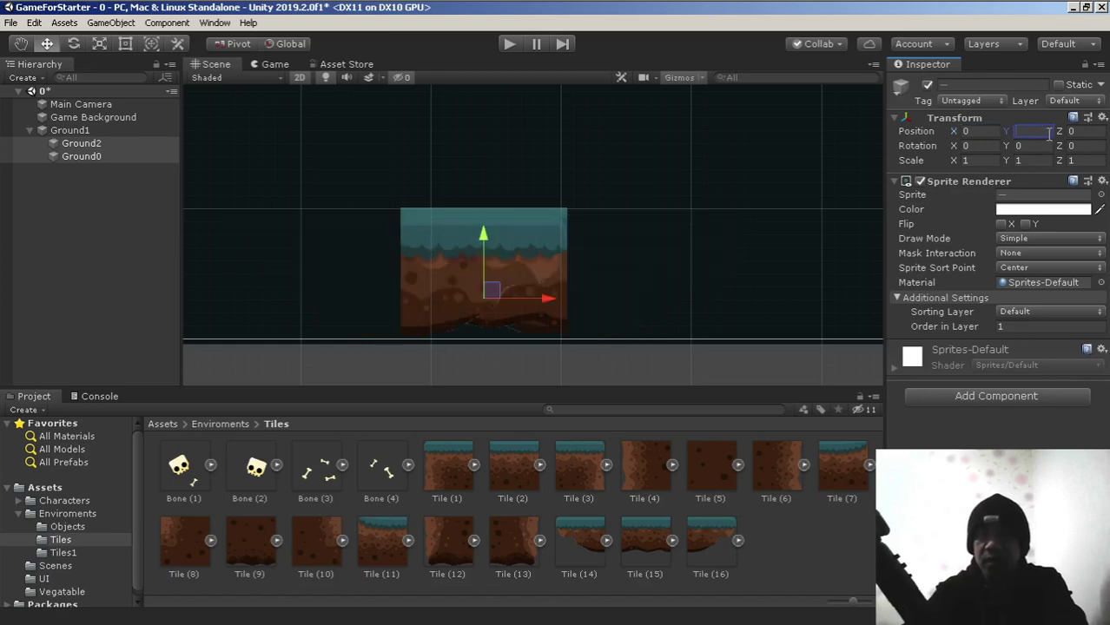
{"action": "type", "text": "0"}
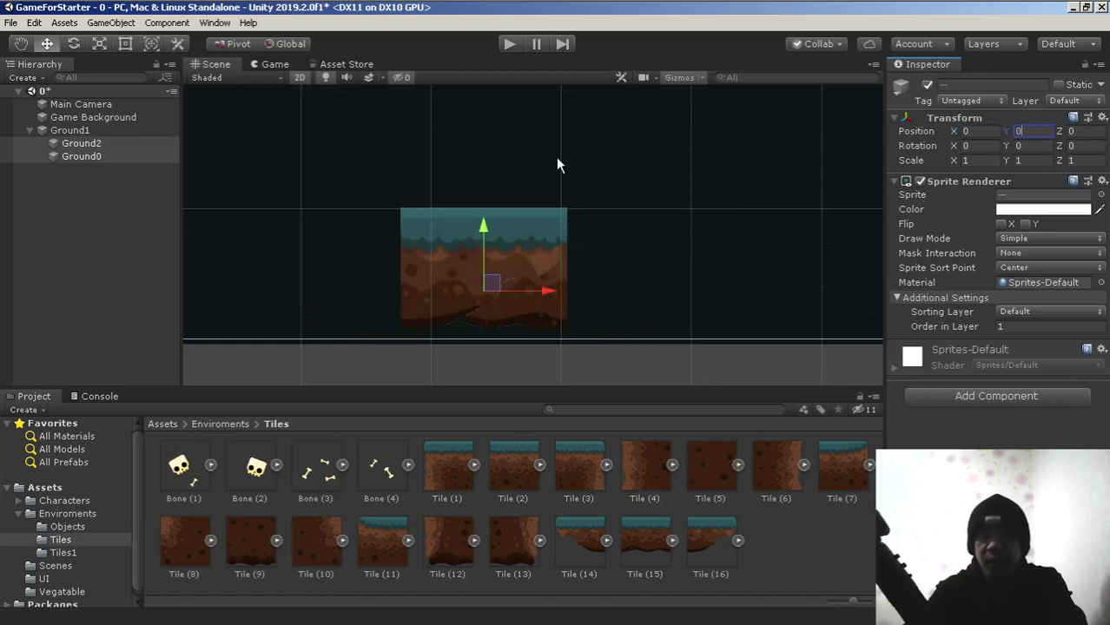
Take Ground2 and Ground0 out of Ground1, back to the root level of the scene hierarchy.
{"action": "left_click", "coordinate": [89, 146]}
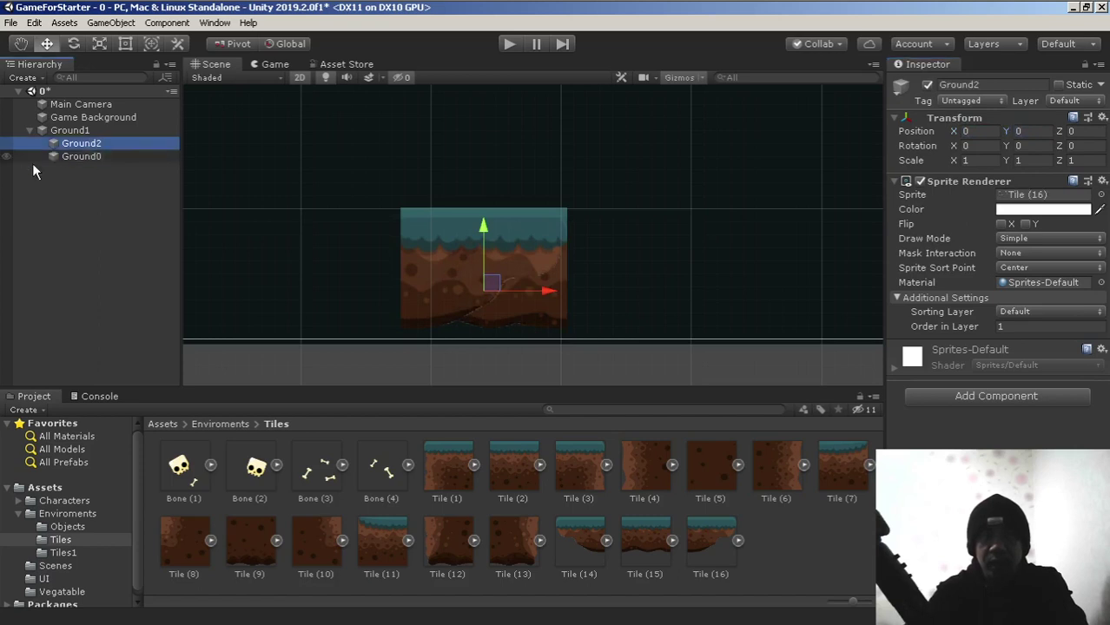
{"action": "mouse_move", "coordinate": [94, 149]}
{"action": "left_mouse_down"}
{"action": "mouse_move", "coordinate": [90, 125]}
{"action": "mouse_move", "coordinate": [95, 139]}
{"action": "left_mouse_up"}
{"action": "left_click", "coordinate": [82, 158]}
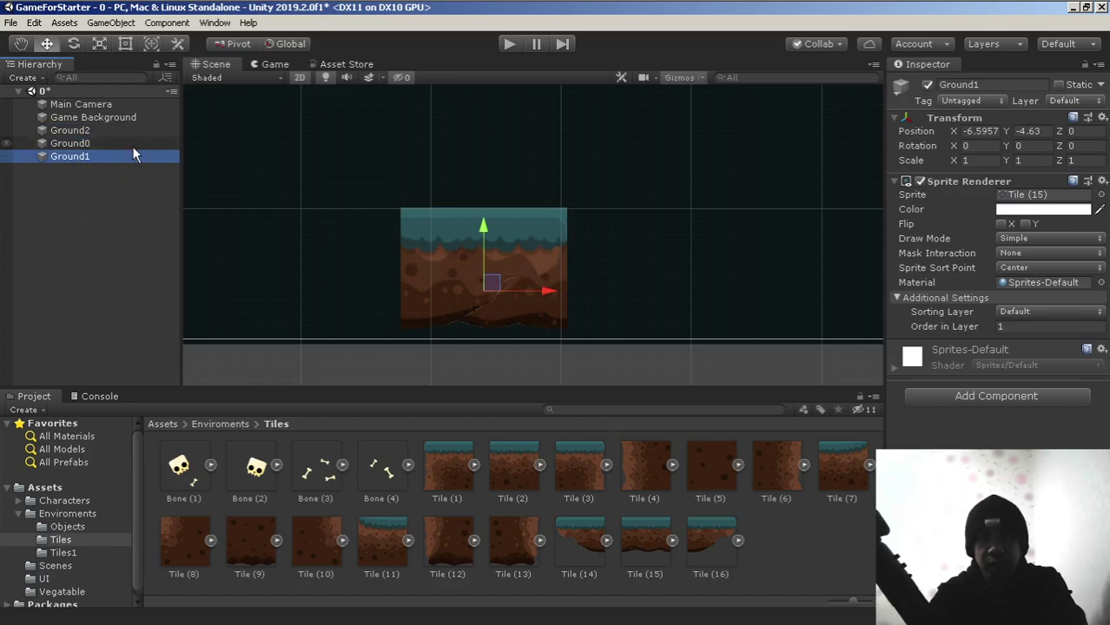
Move Ground0 horizontally to about X -7.862 and Ground2 to about X -5.335 so they flank Ground1.
{"action": "left_click", "coordinate": [82, 143]}
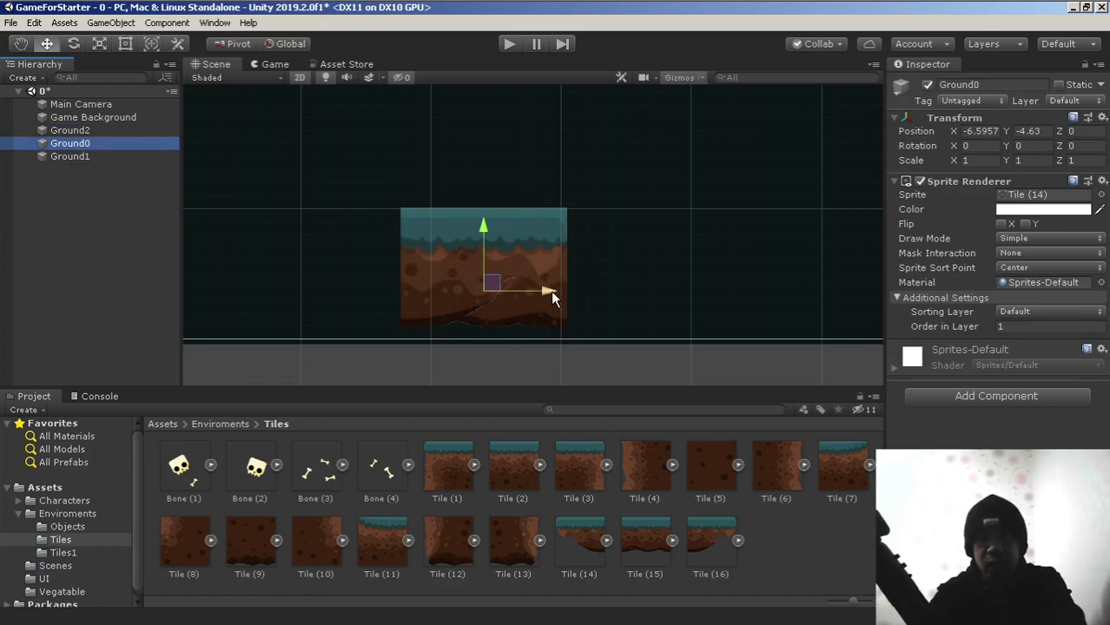
{"action": "left_click_drag", "start_coordinate": [552, 296], "coordinate": [389, 300]}
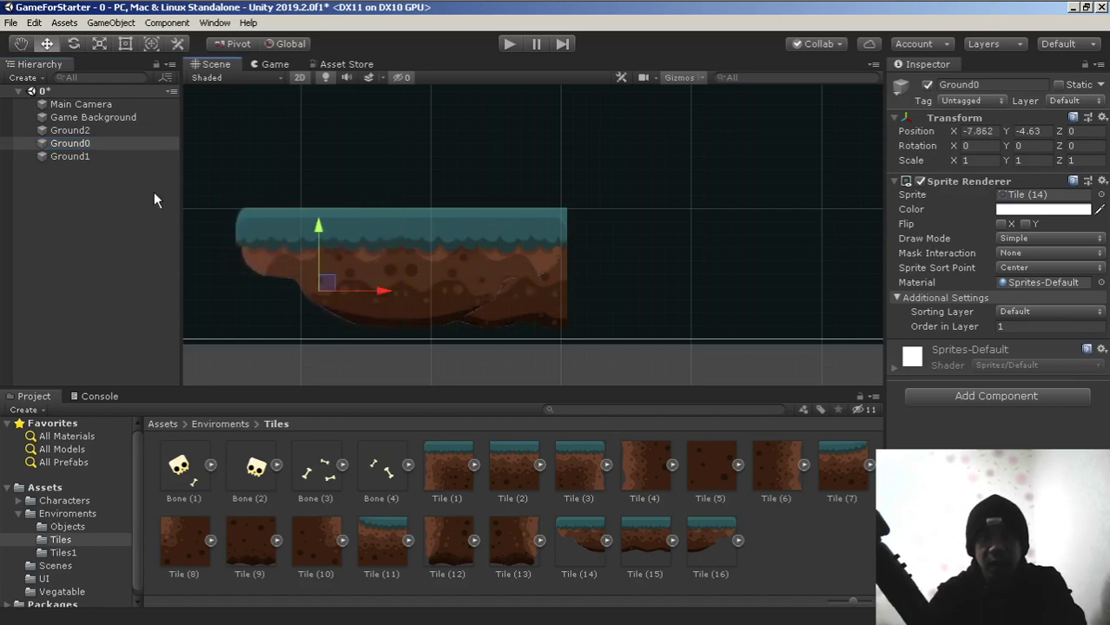
{"action": "left_click", "coordinate": [71, 131]}
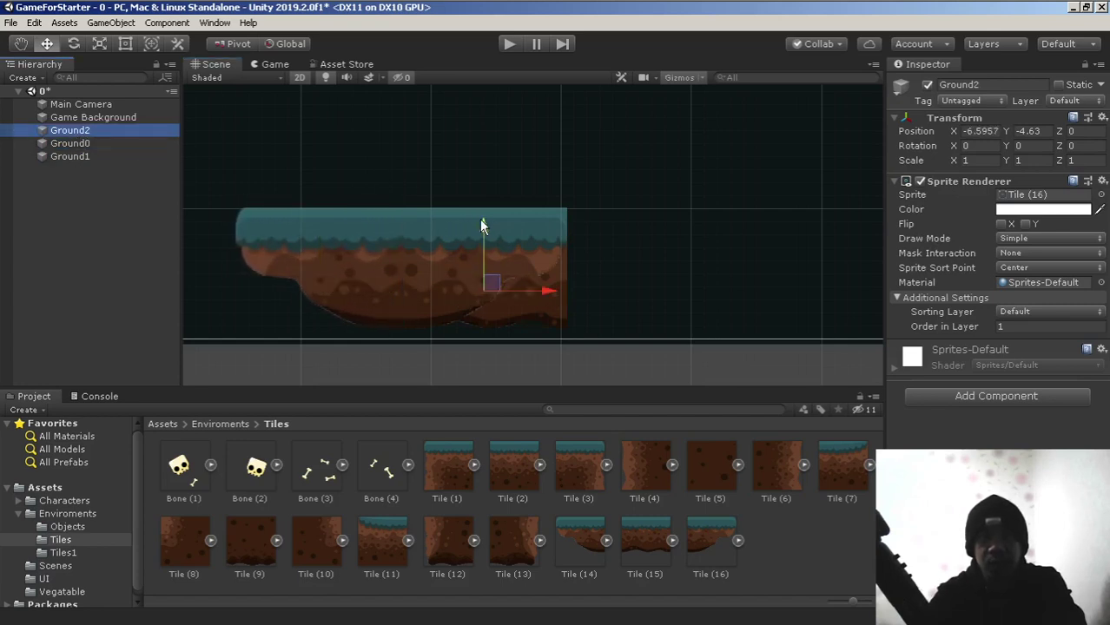
{"action": "middle_click_drag", "start_coordinate": [514, 241], "coordinate": [485, 239]}
{"action": "left_click_drag", "start_coordinate": [522, 291], "coordinate": [686, 309]}
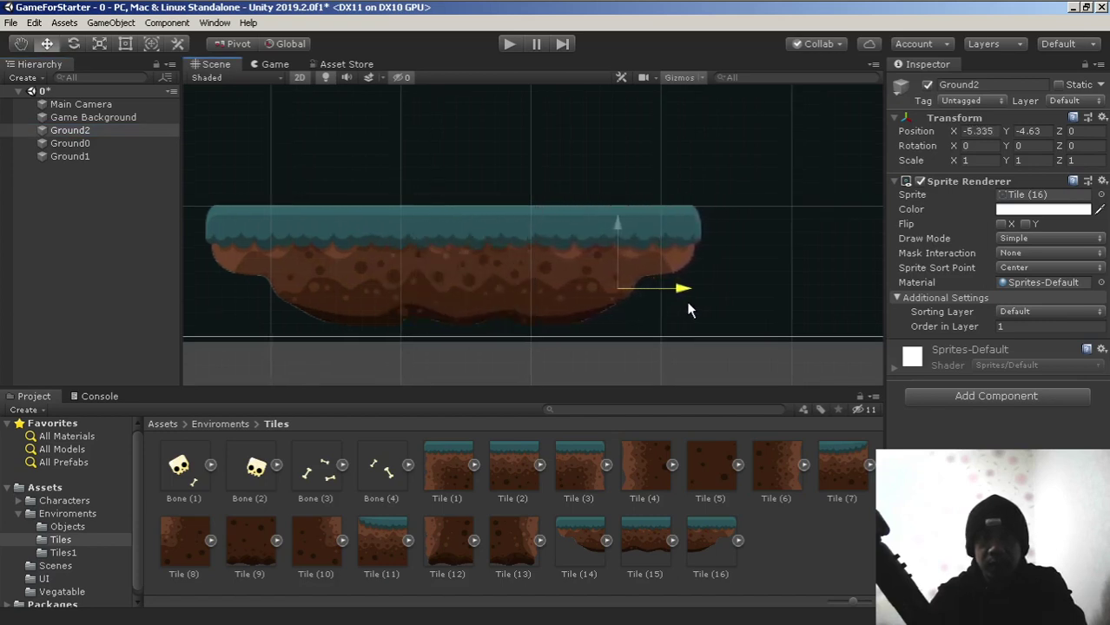
Examine the seams along the platform's grass edge up close, and the whole platform, for gaps or height offsets.
{"action": "scroll", "coordinate": [491, 216], "scroll_direction": "up", "scroll_amount": 2}
{"action": "scroll", "coordinate": [489, 209], "scroll_direction": "up", "scroll_amount": 5}
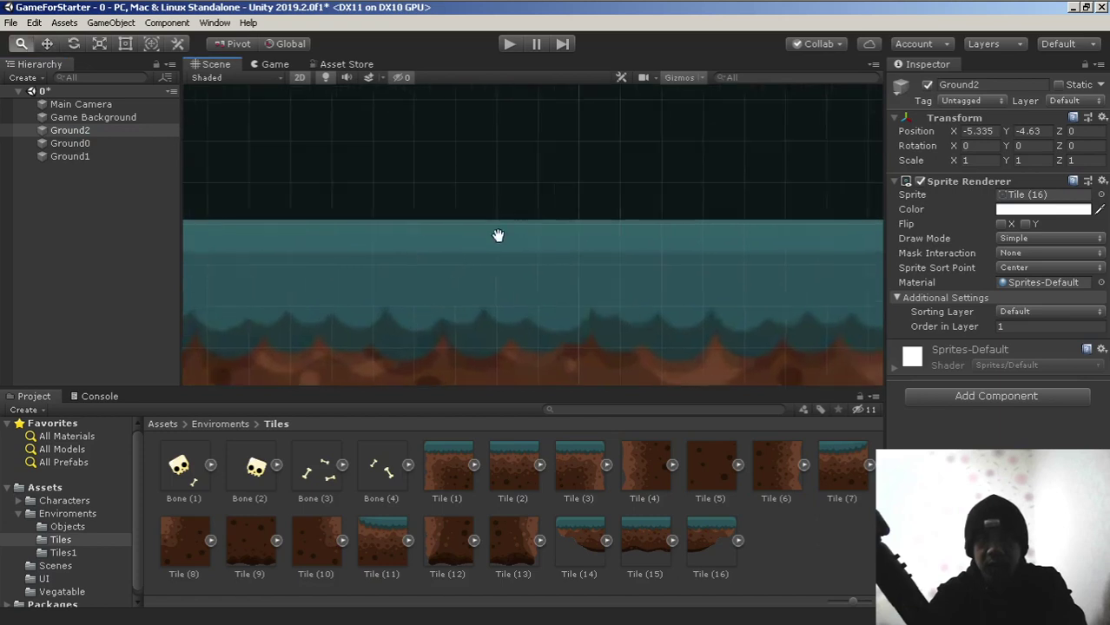
{"action": "scroll", "coordinate": [522, 241], "scroll_direction": "up", "scroll_amount": 2}
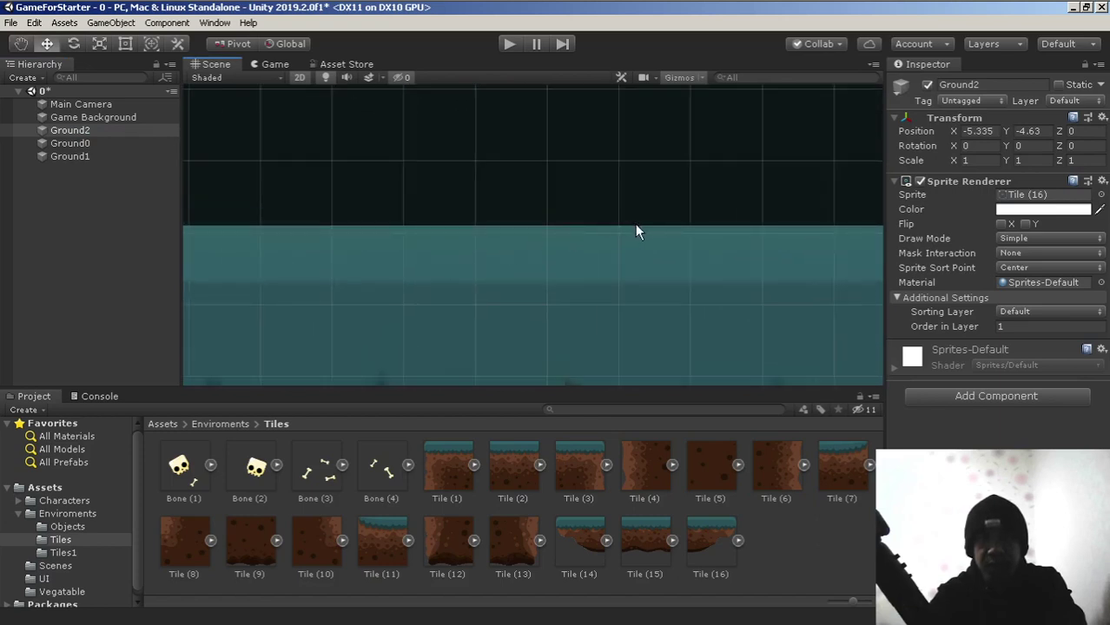
{"action": "scroll", "coordinate": [408, 213], "scroll_direction": "down", "scroll_amount": 6}
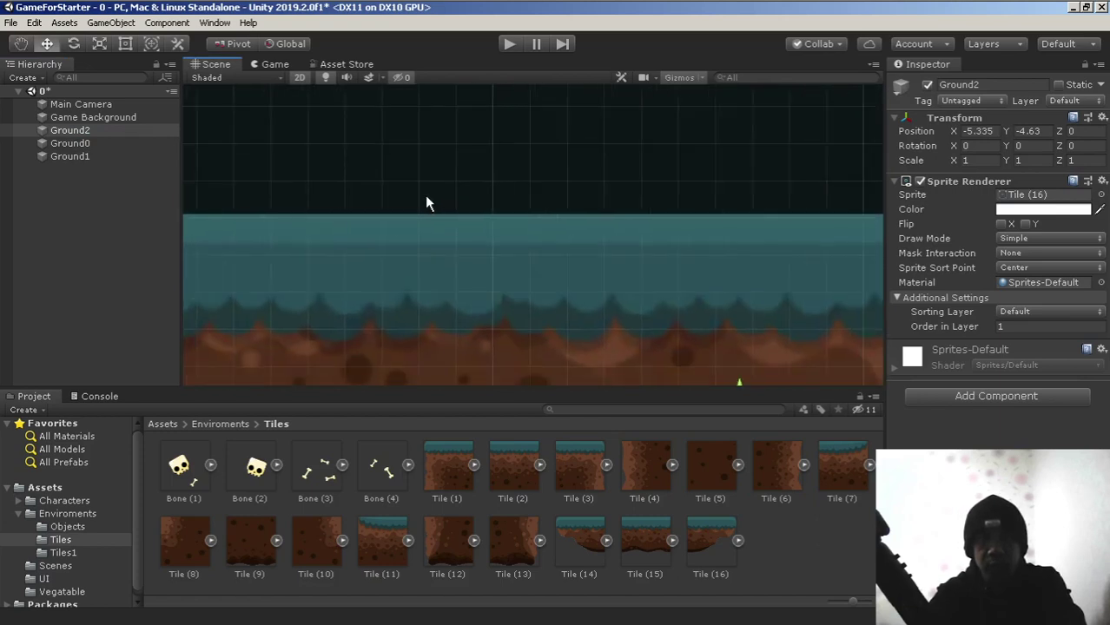
{"action": "scroll", "coordinate": [478, 212], "scroll_direction": "down", "scroll_amount": 5}
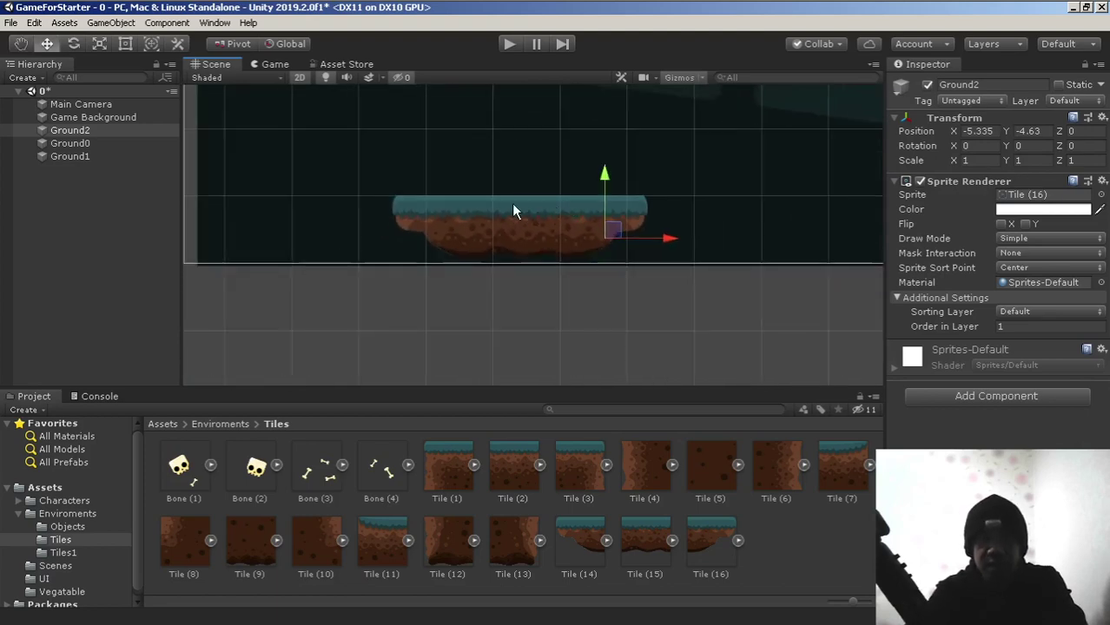
{"action": "scroll", "coordinate": [511, 209], "scroll_direction": "up", "scroll_amount": 1}
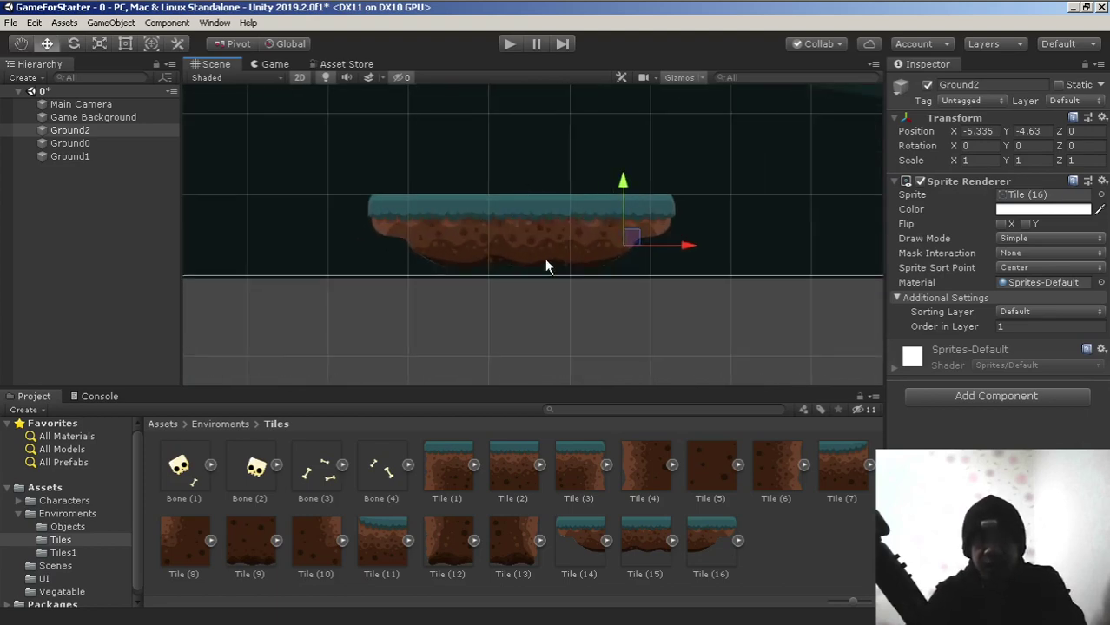
{"action": "scroll", "coordinate": [419, 160], "scroll_direction": "down", "scroll_amount": 3}
{"action": "scroll", "coordinate": [469, 175], "scroll_direction": "up", "scroll_amount": 2}
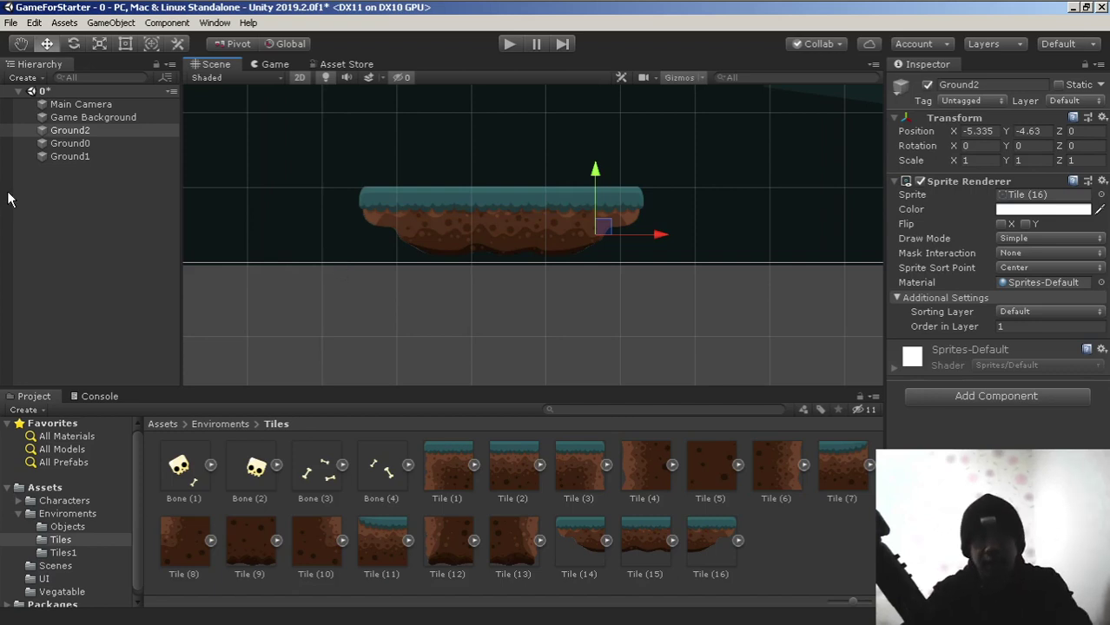
Rename the middle tile Ground1 as Ground Manager.
{"action": "left_click", "coordinate": [91, 144]}
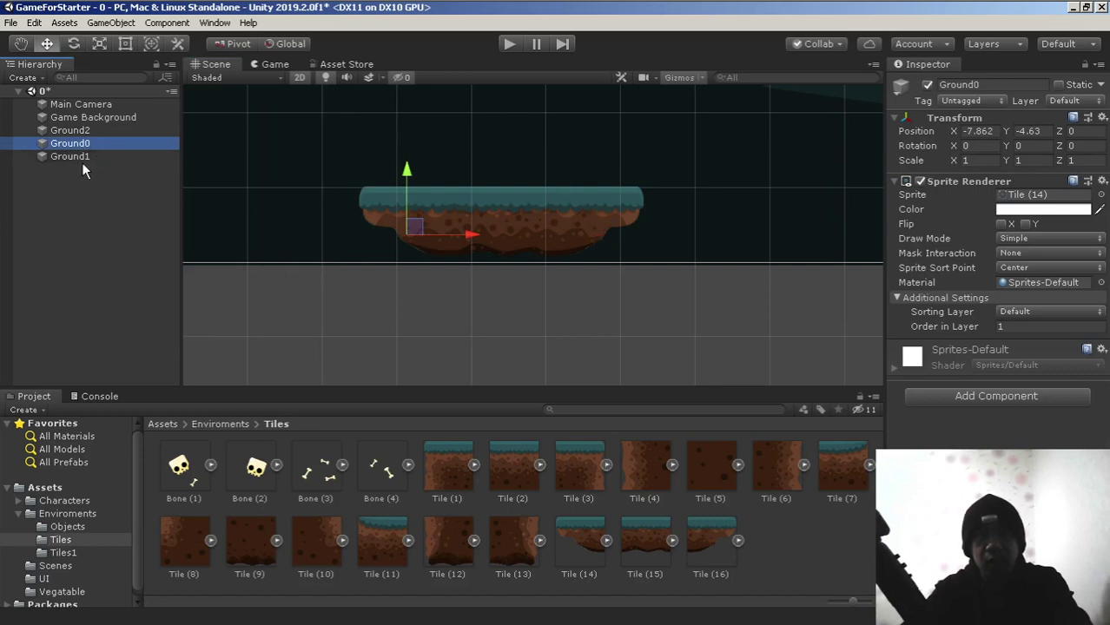
{"action": "scroll", "coordinate": [554, 236], "scroll_direction": "up", "scroll_amount": 2}
{"action": "left_click", "coordinate": [69, 157]}
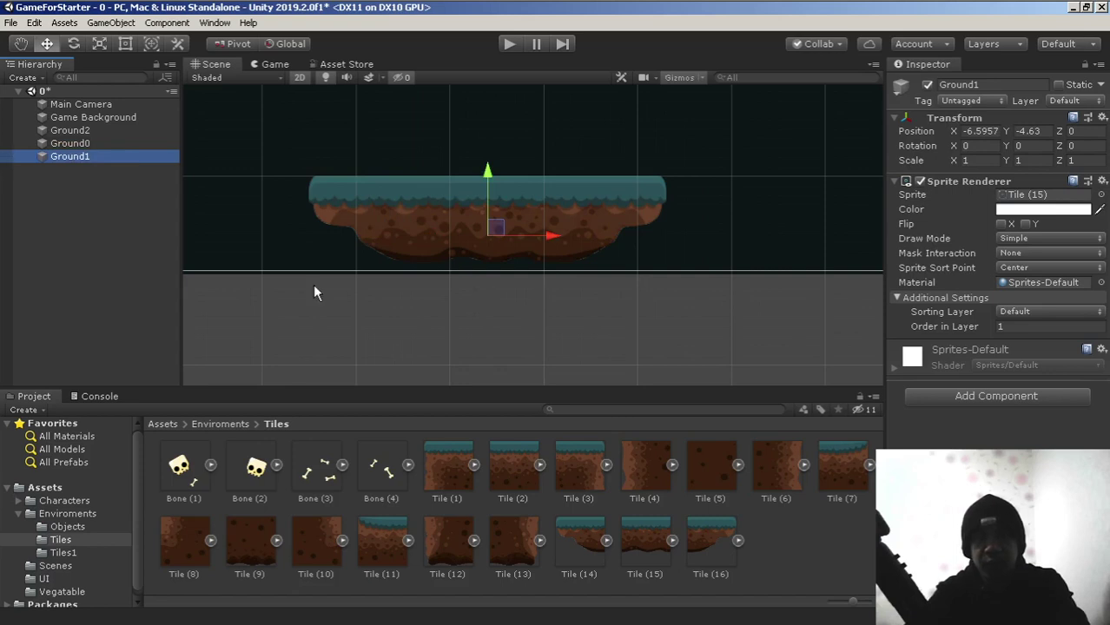
{"action": "key", "text": "F2"}
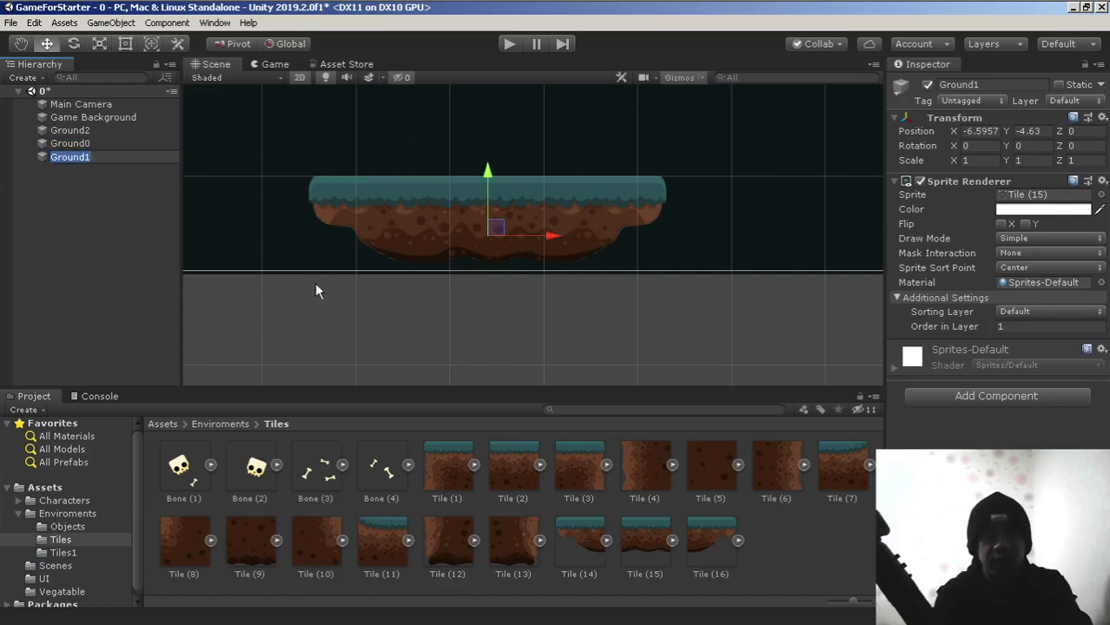
{"action": "type", "text": "Ground Manag"}
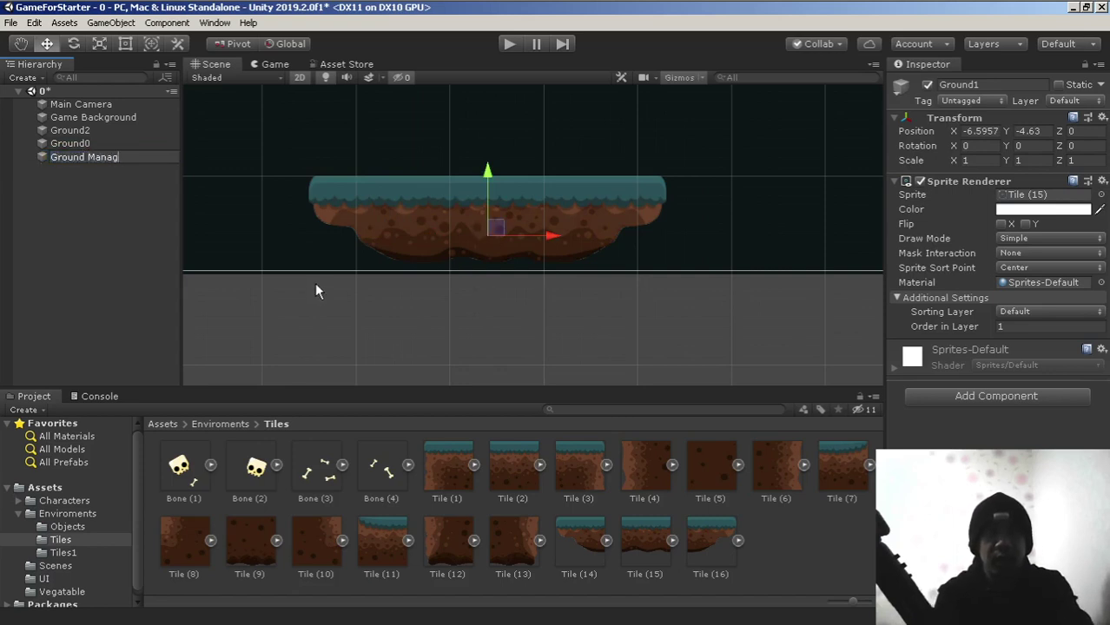
{"action": "type", "text": "er"}
{"action": "key", "text": "Return"}
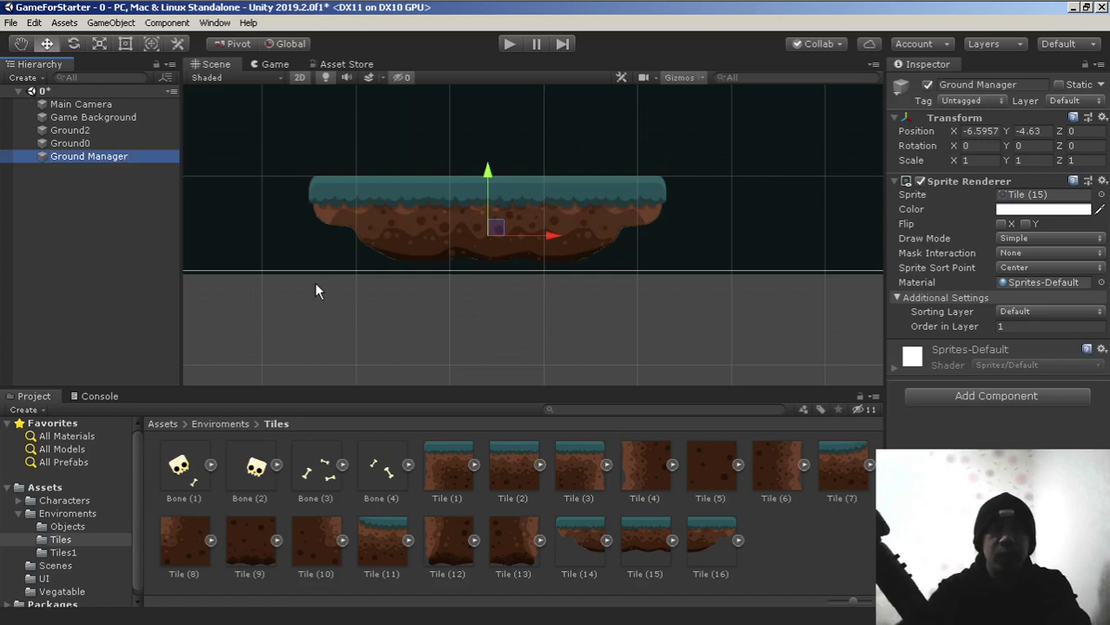
Group Ground0 and Ground2 as children of Ground Manager and select the parent.
{"action": "left_click", "coordinate": [83, 146]}
{"action": "mouse_move", "coordinate": [84, 150]}
{"action": "left_mouse_down"}
{"action": "mouse_move", "coordinate": [78, 132]}
{"action": "mouse_move", "coordinate": [91, 146]}
{"action": "left_mouse_up"}
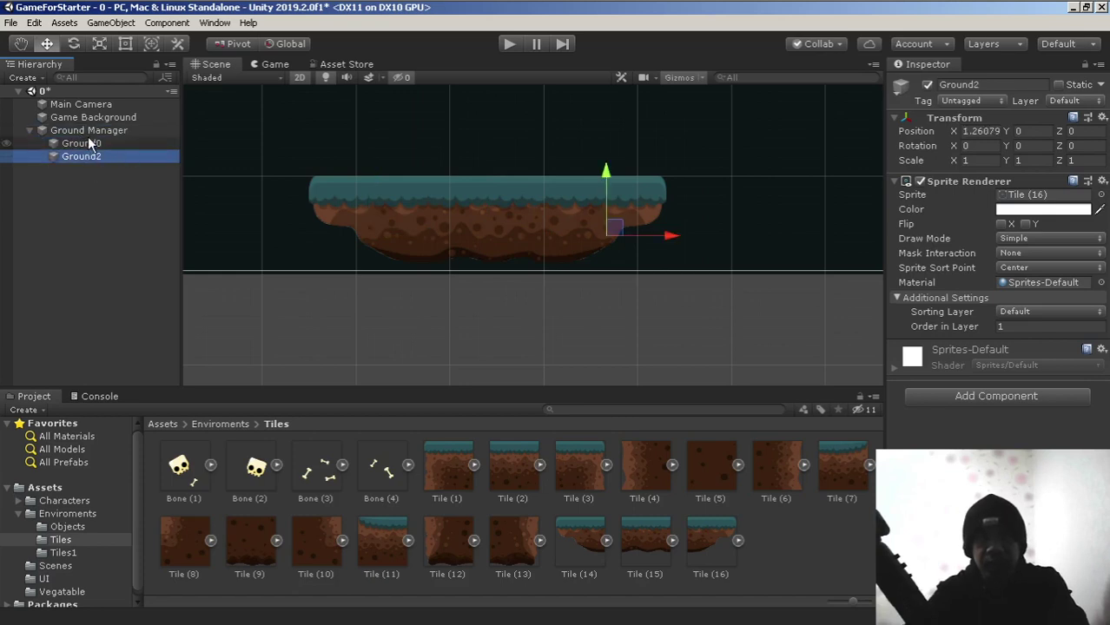
{"action": "left_click", "coordinate": [84, 132]}
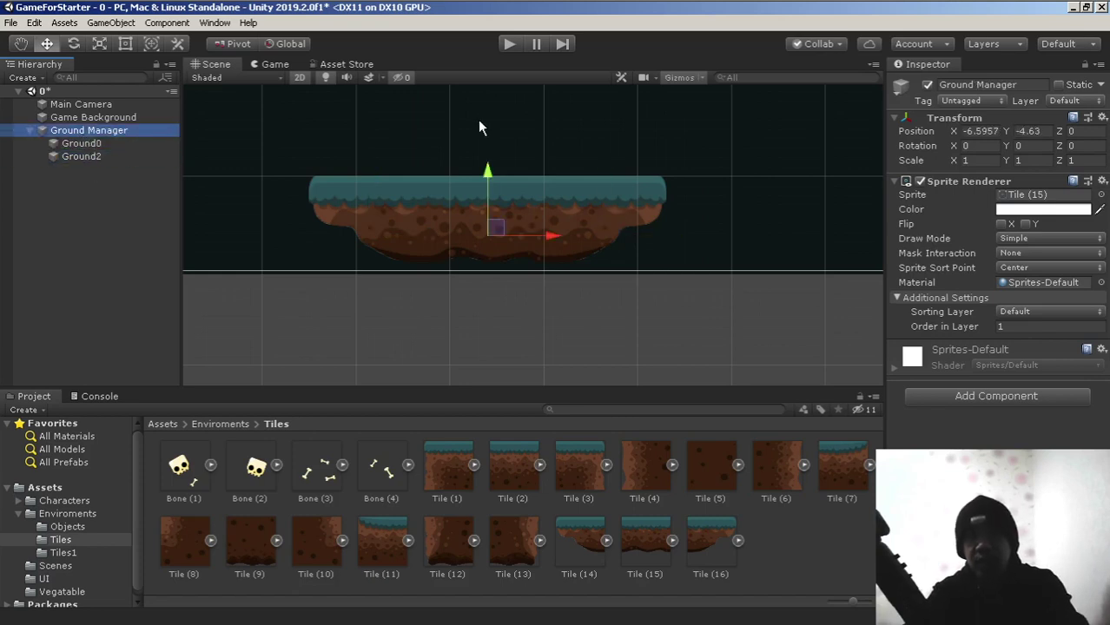
Duplicate the Ground Manager platform and place the copy up and to the right at about X -2.12, Y -3.64.
{"action": "scroll", "coordinate": [474, 127], "scroll_direction": "down", "scroll_amount": 2}
{"action": "scroll", "coordinate": [590, 140], "scroll_direction": "down", "scroll_amount": 2}
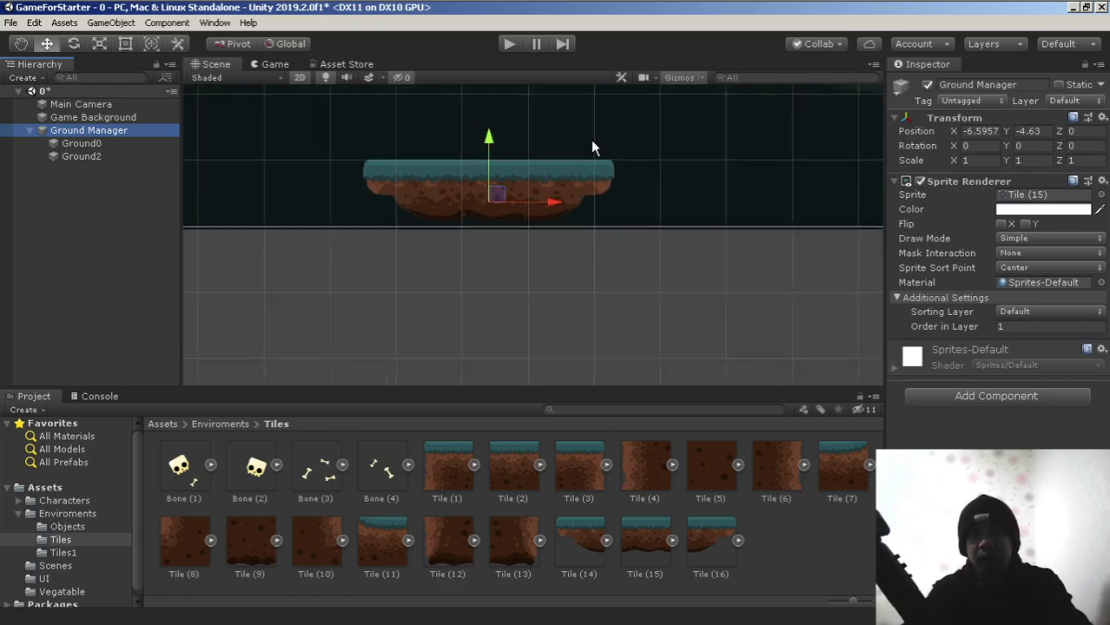
{"action": "middle_click_drag", "start_coordinate": [591, 140], "coordinate": [561, 200]}
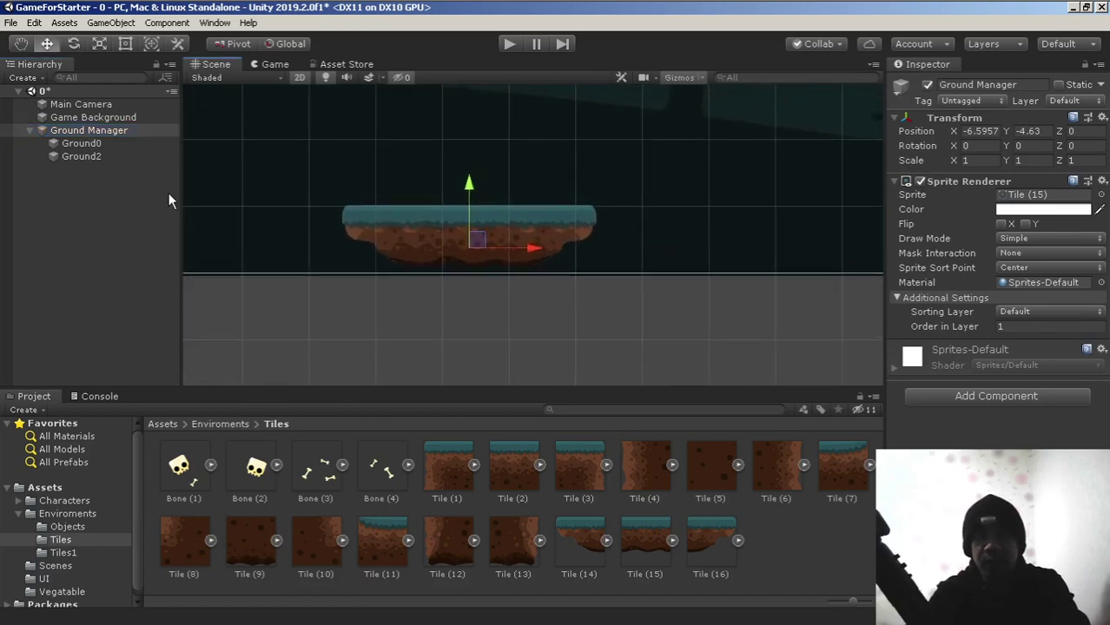
{"action": "right_click", "coordinate": [81, 135]}
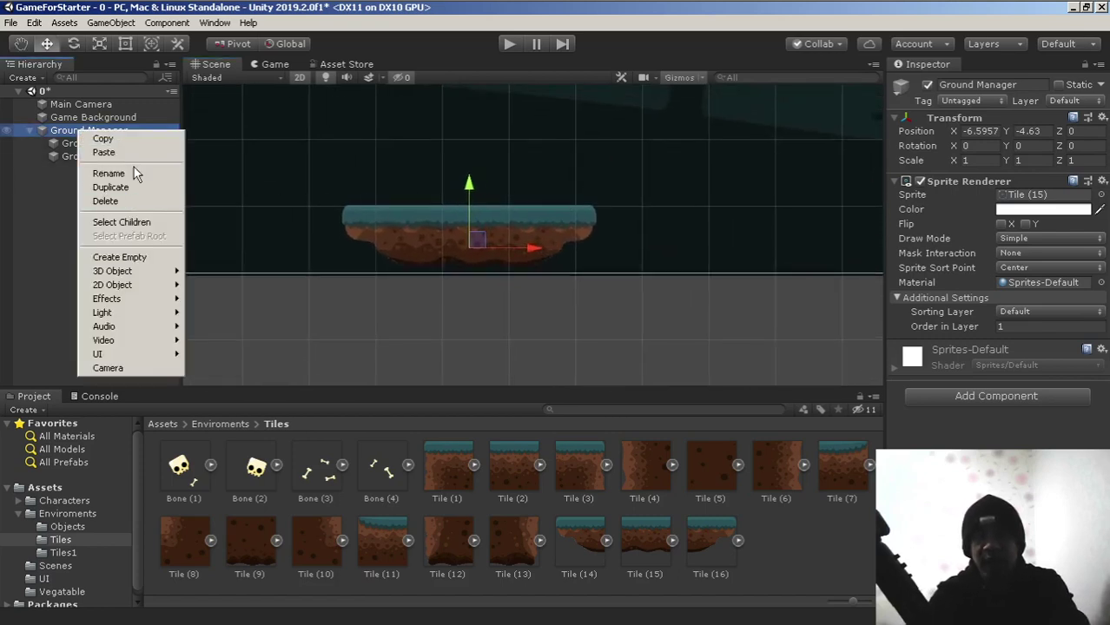
{"action": "left_click", "coordinate": [96, 186]}
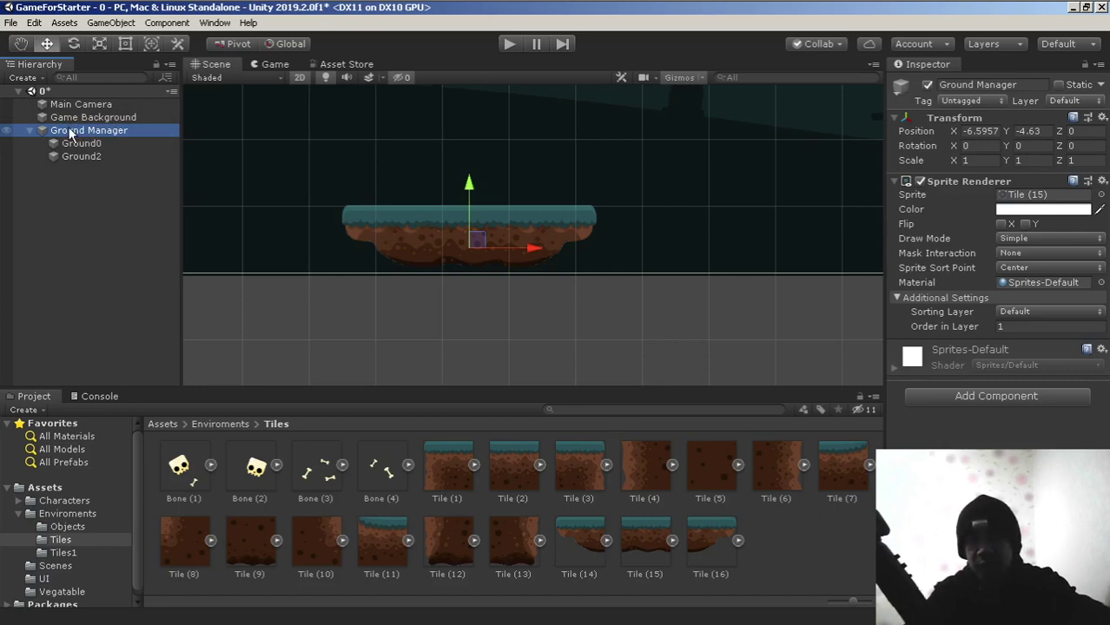
{"action": "key", "text": "ctrl+d"}
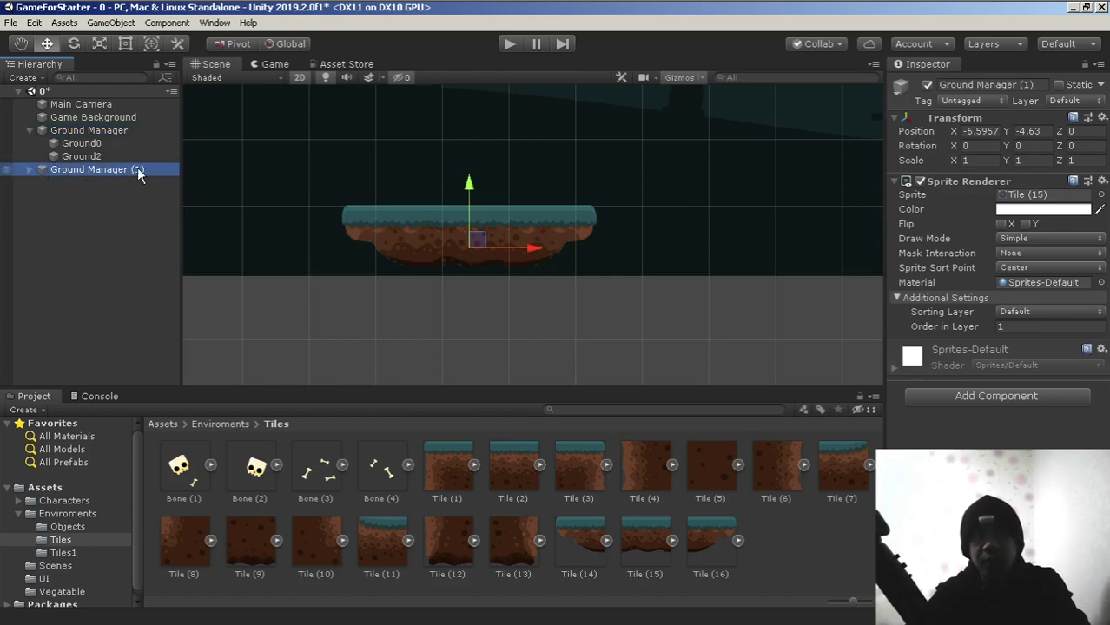
{"action": "scroll", "coordinate": [513, 127], "scroll_direction": "down", "scroll_amount": 2}
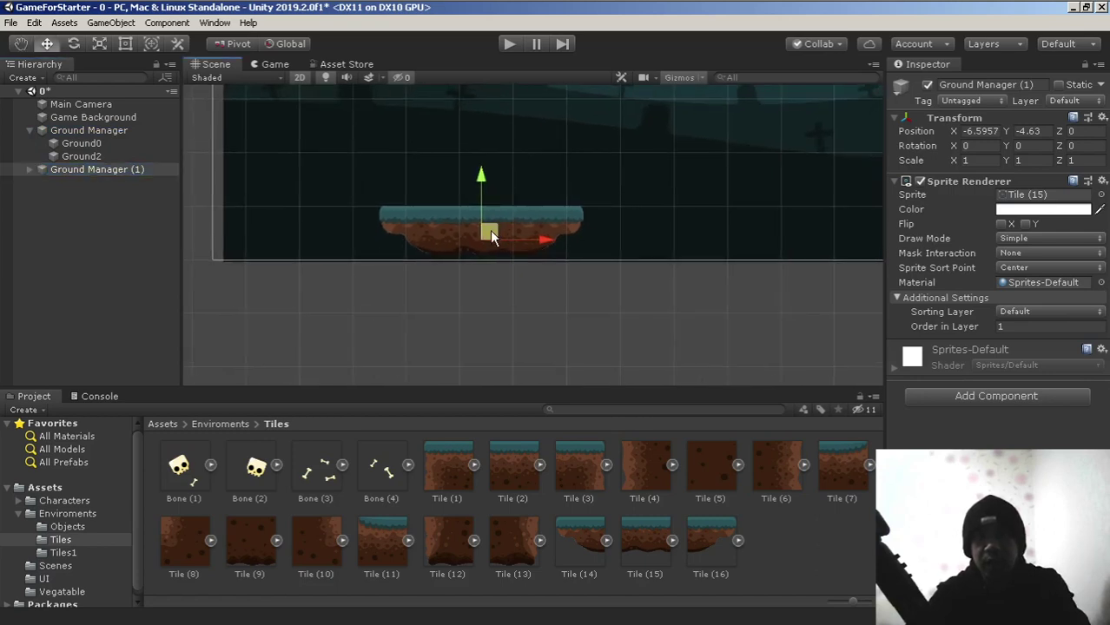
{"action": "left_click_drag", "start_coordinate": [490, 233], "coordinate": [729, 185]}
Duplicate the second platform and place the copy higher and further right at about X 2.87, Y -2.64.
{"action": "double_click", "coordinate": [139, 170]}
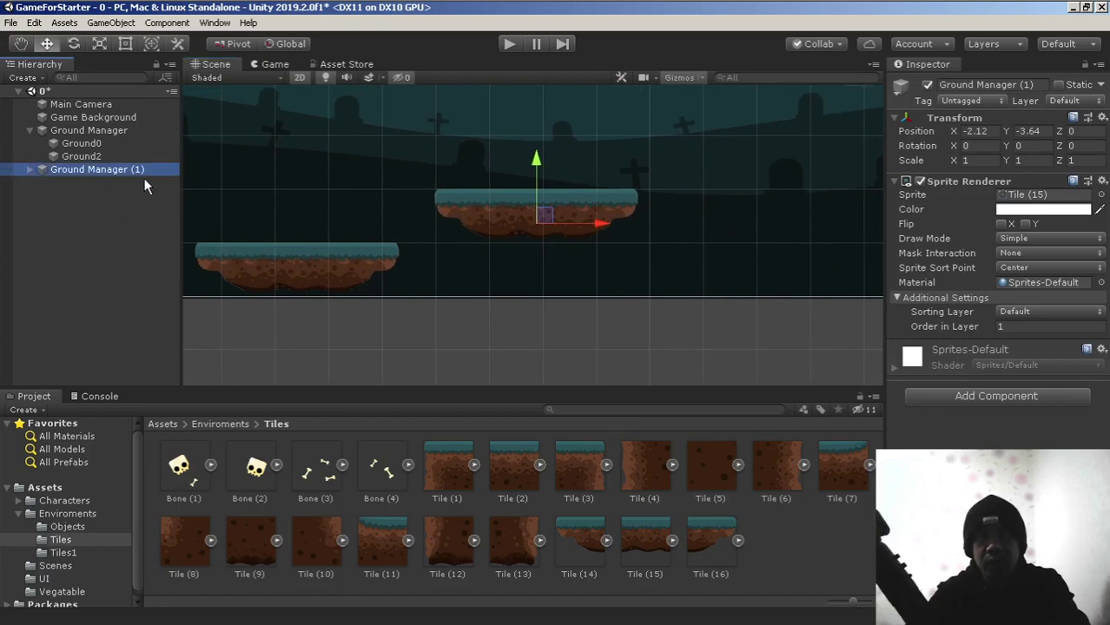
{"action": "key", "text": "ctrl+d"}
{"action": "middle_click_drag", "start_coordinate": [643, 156], "coordinate": [495, 260]}
{"action": "left_click_drag", "start_coordinate": [460, 256], "coordinate": [752, 199]}
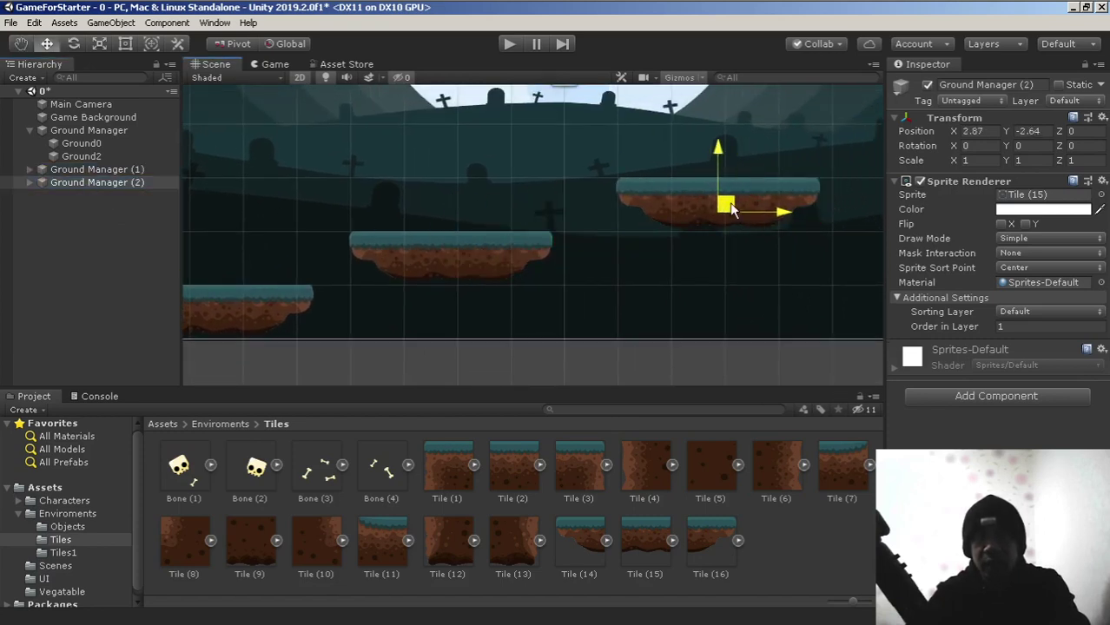
Duplicate the third platform, place the copy at about X 6.91, Y -1.65, and preview the scene in the Game view.
{"action": "middle_click_drag", "start_coordinate": [752, 199], "coordinate": [579, 252]}
{"action": "key", "text": "ctrl+d"}
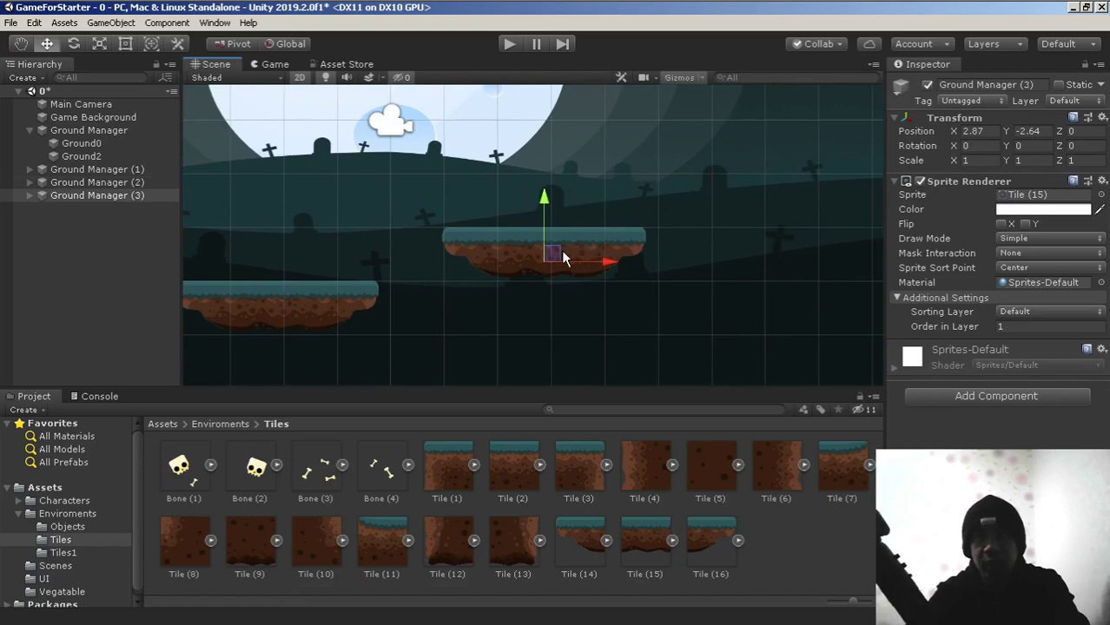
{"action": "left_click_drag", "start_coordinate": [555, 253], "coordinate": [769, 200]}
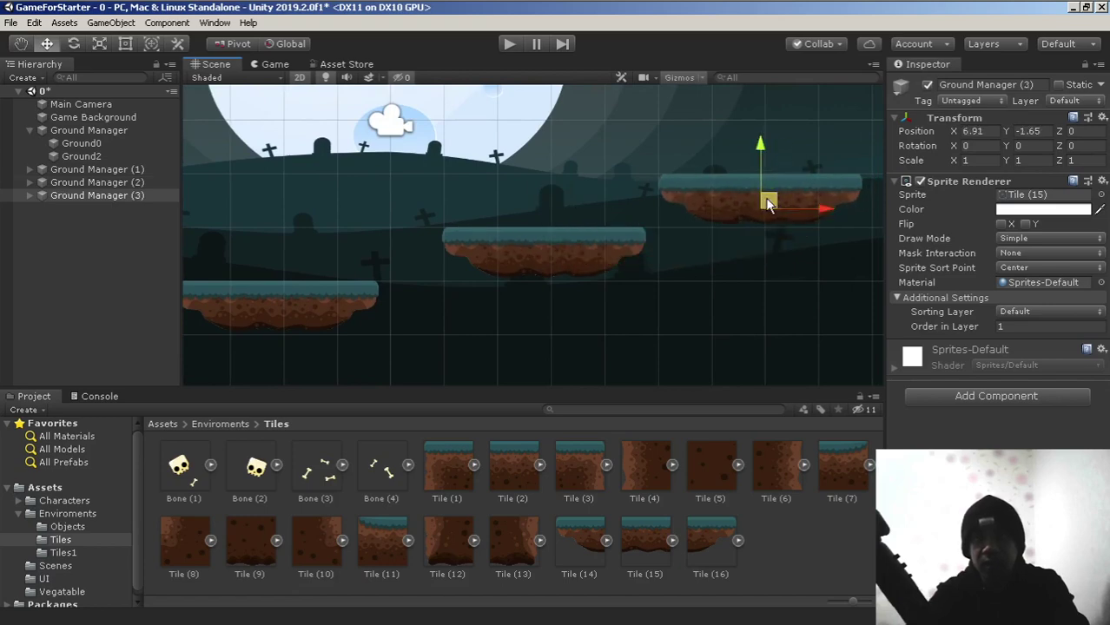
{"action": "left_click", "coordinate": [275, 66]}
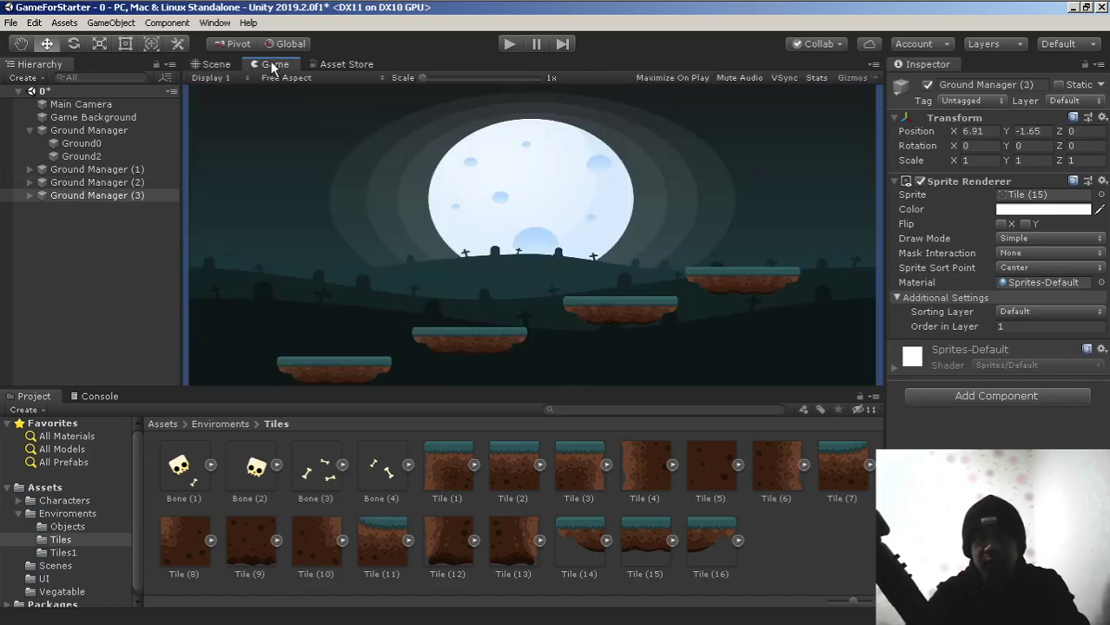
Maximize the Game view to inspect the four ascending platforms, and restore the normal editor layout.
{"action": "right_click", "coordinate": [276, 72]}
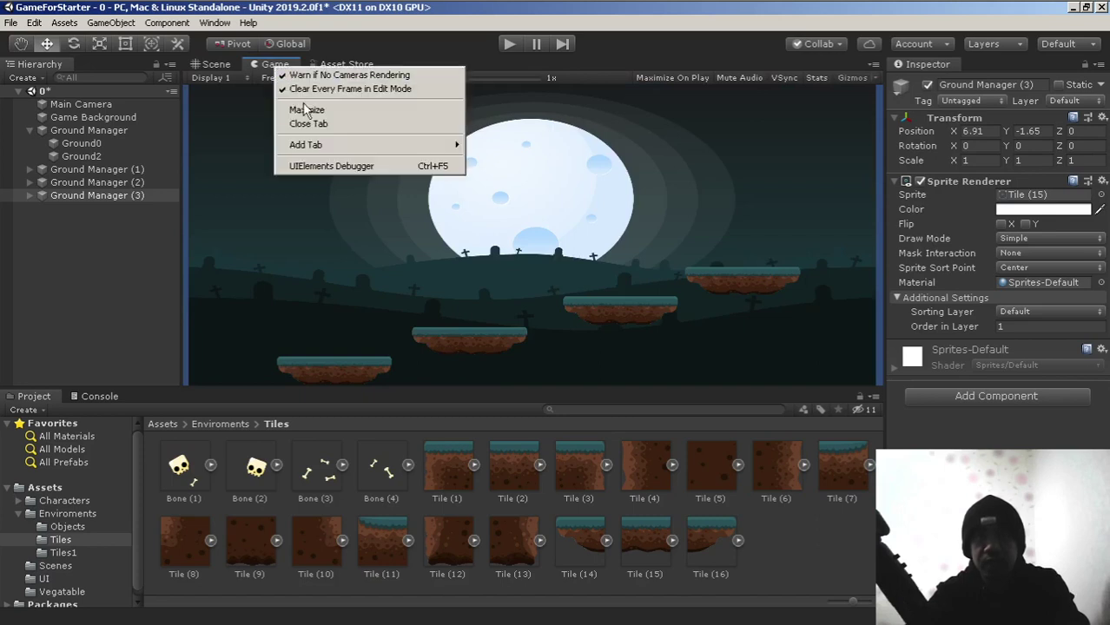
{"action": "left_click", "coordinate": [371, 77]}
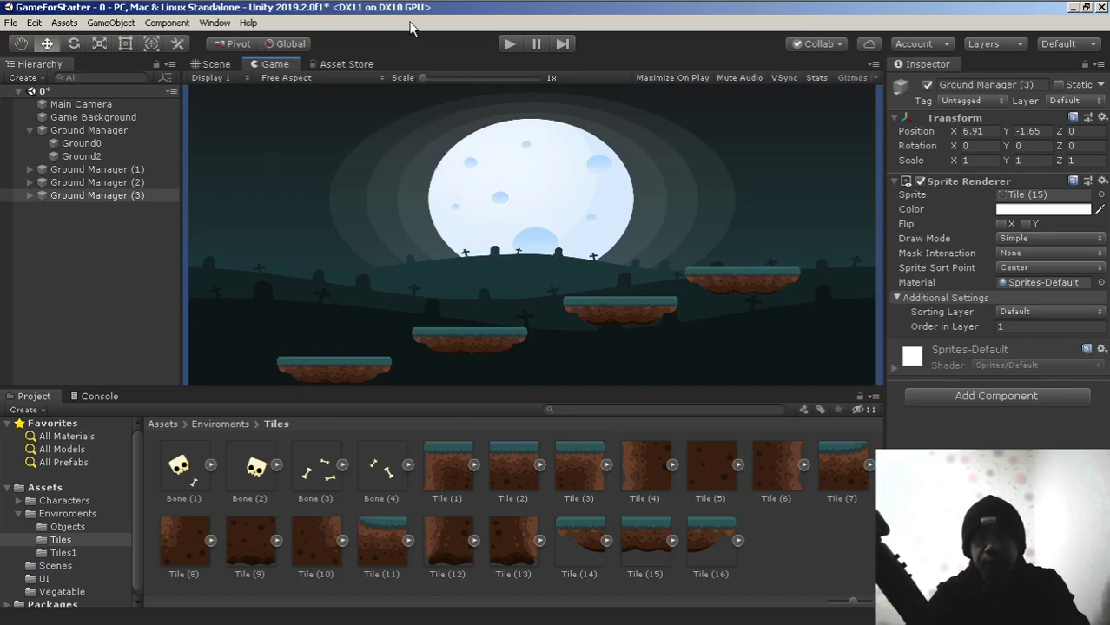
{"action": "right_click", "coordinate": [277, 77]}
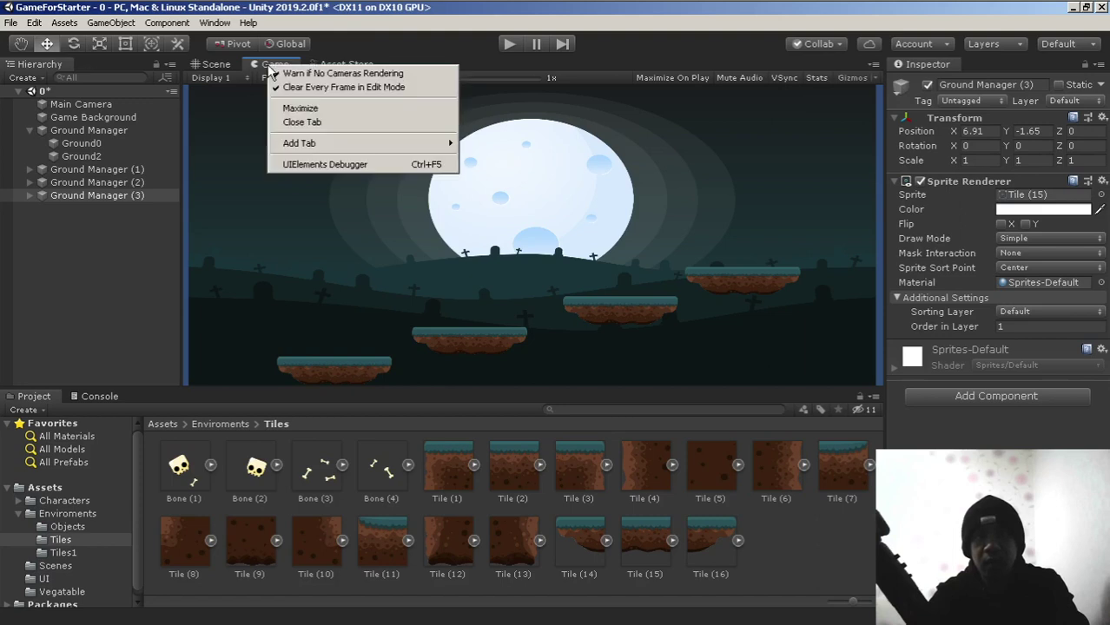
{"action": "left_click", "coordinate": [307, 112]}
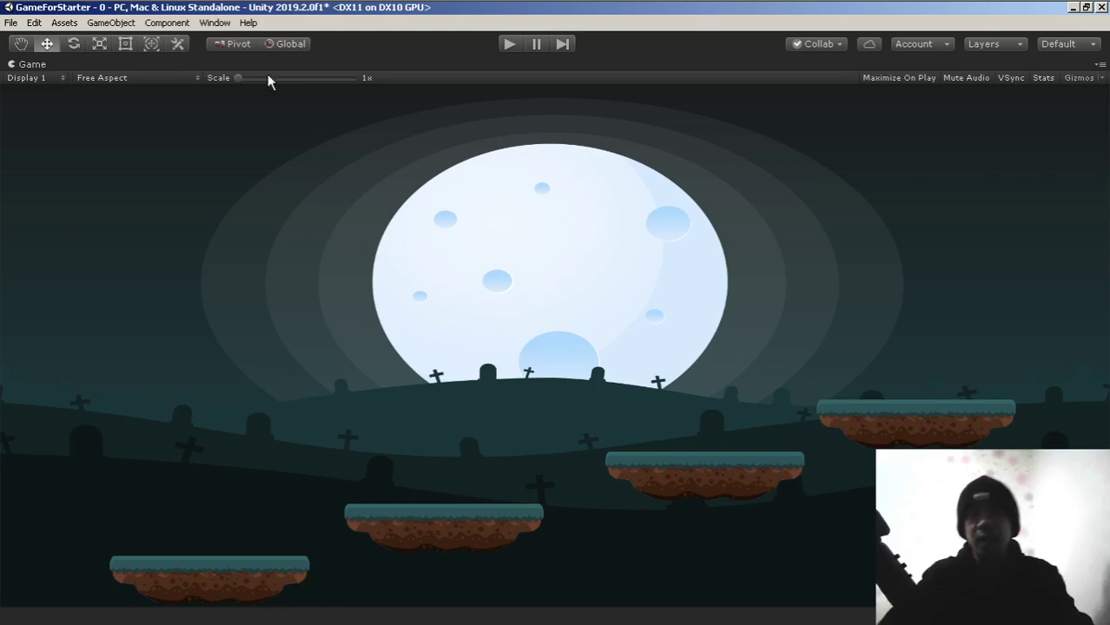
{"action": "right_click", "coordinate": [238, 66]}
{"action": "left_click", "coordinate": [278, 111]}
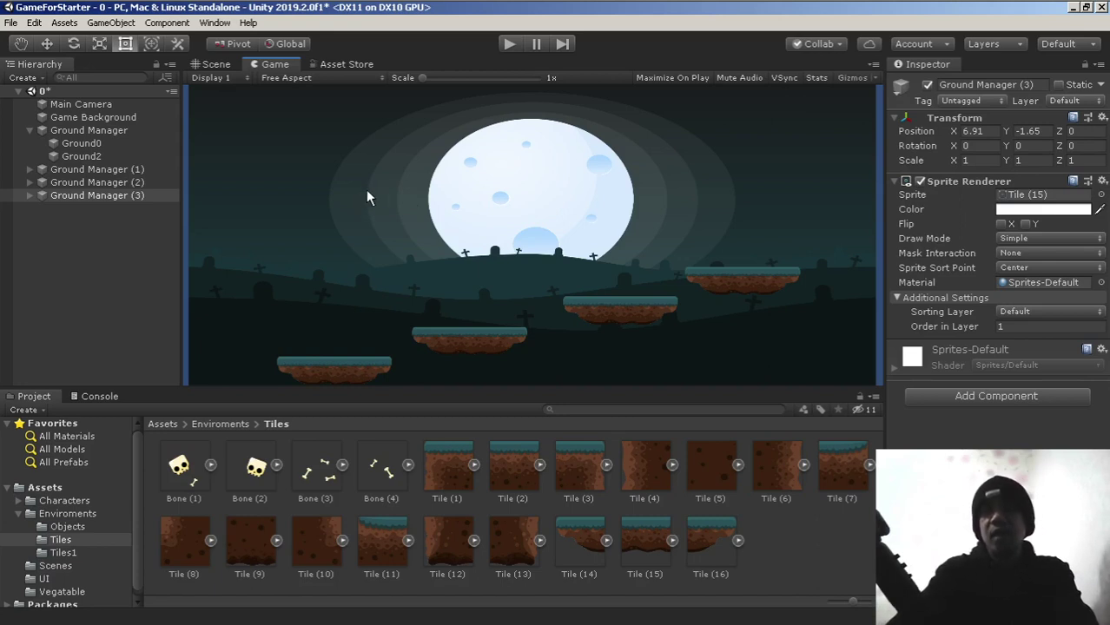
Examine the platforms and background up close in the Game view, and return it to 1x scale.
{"action": "scroll", "coordinate": [370, 189], "scroll_direction": "up", "scroll_amount": 2}
{"action": "middle_click_drag", "start_coordinate": [439, 287], "coordinate": [357, 216]}
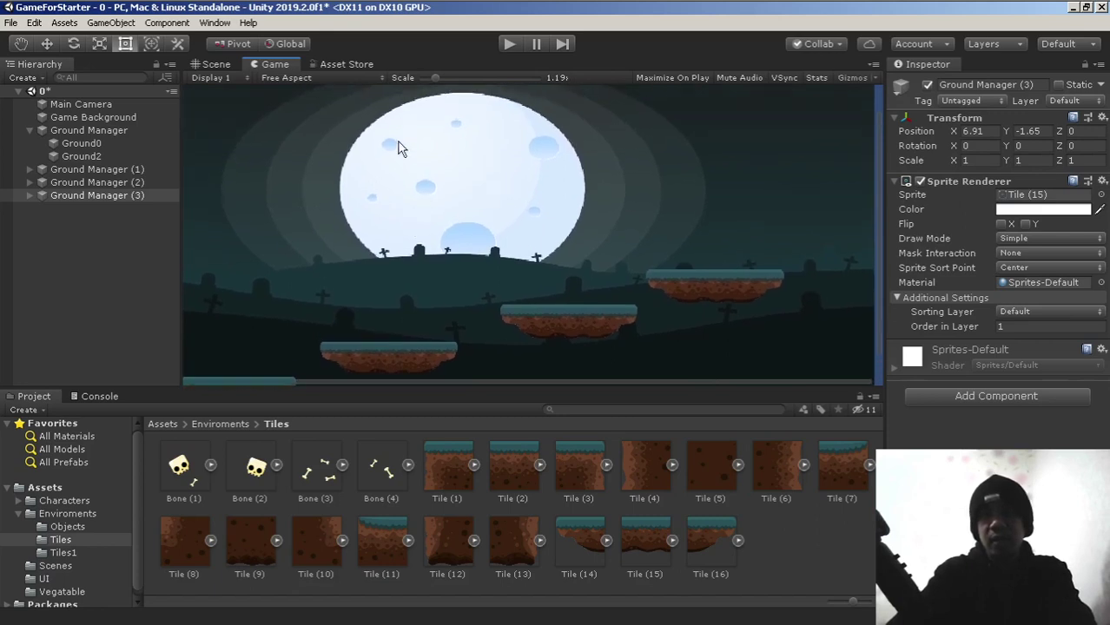
{"action": "middle_click_drag", "start_coordinate": [376, 213], "coordinate": [564, 149]}
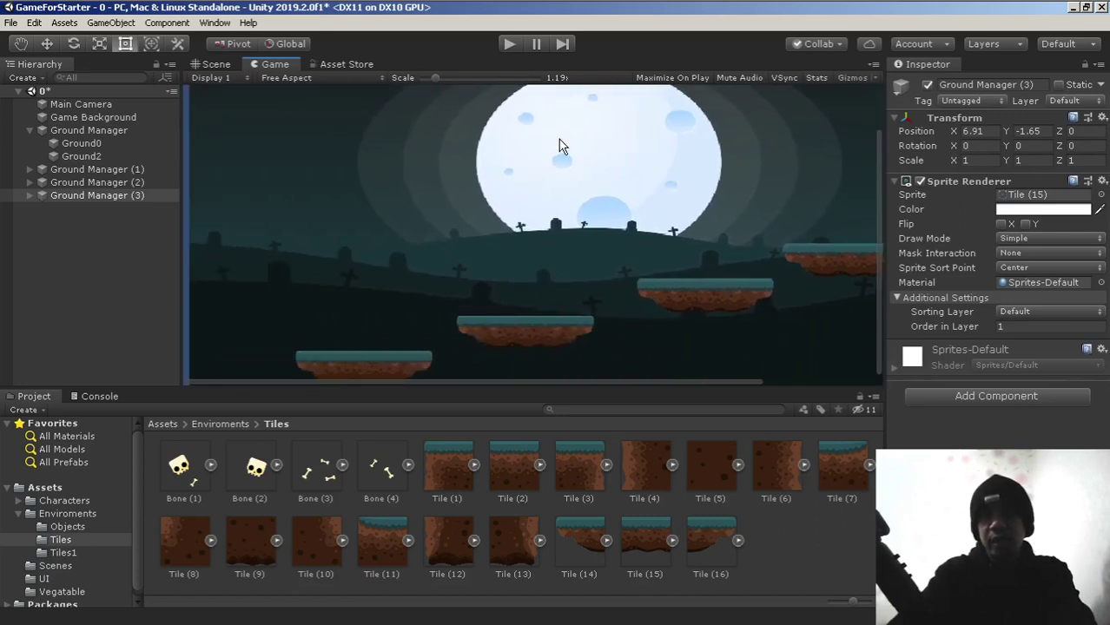
{"action": "right_click", "coordinate": [269, 68]}
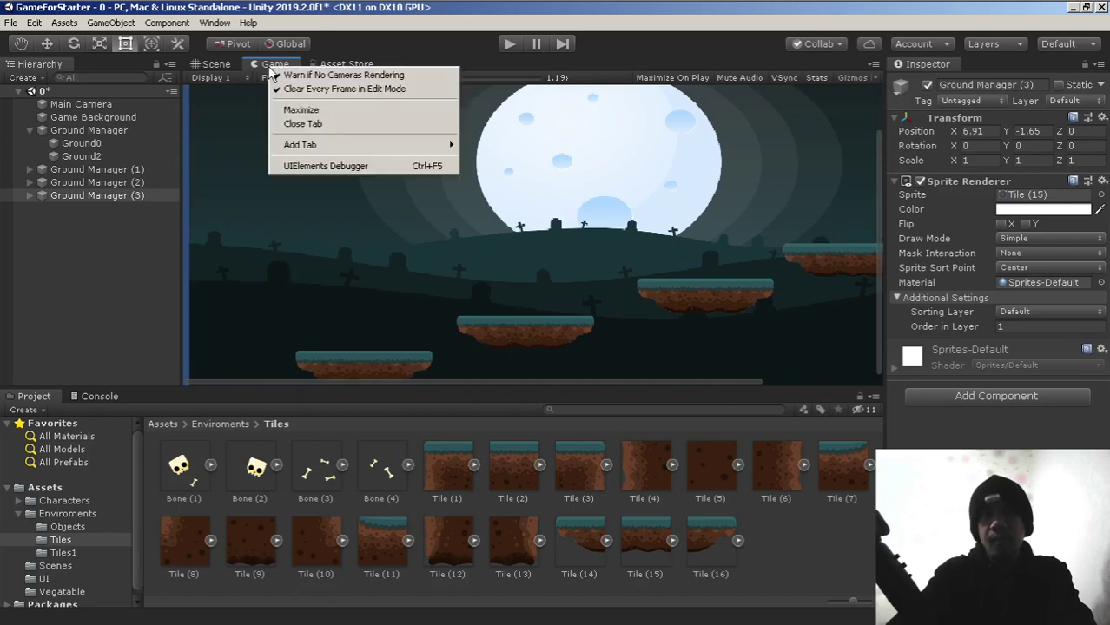
{"action": "left_click", "coordinate": [449, 46]}
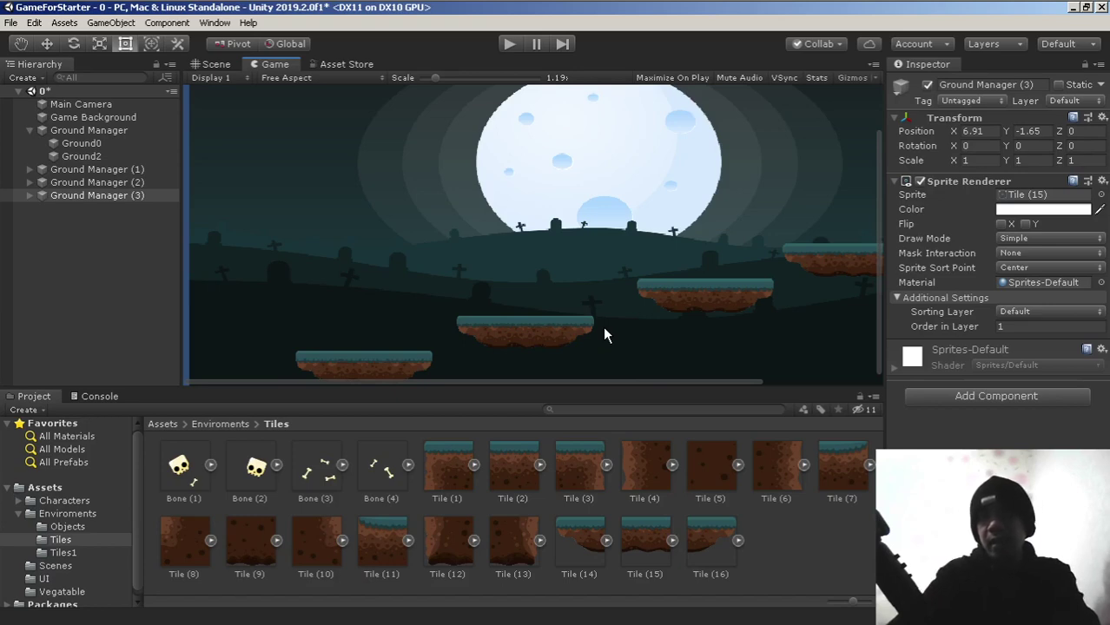
{"action": "scroll", "coordinate": [599, 327], "scroll_direction": "down", "scroll_amount": 2}
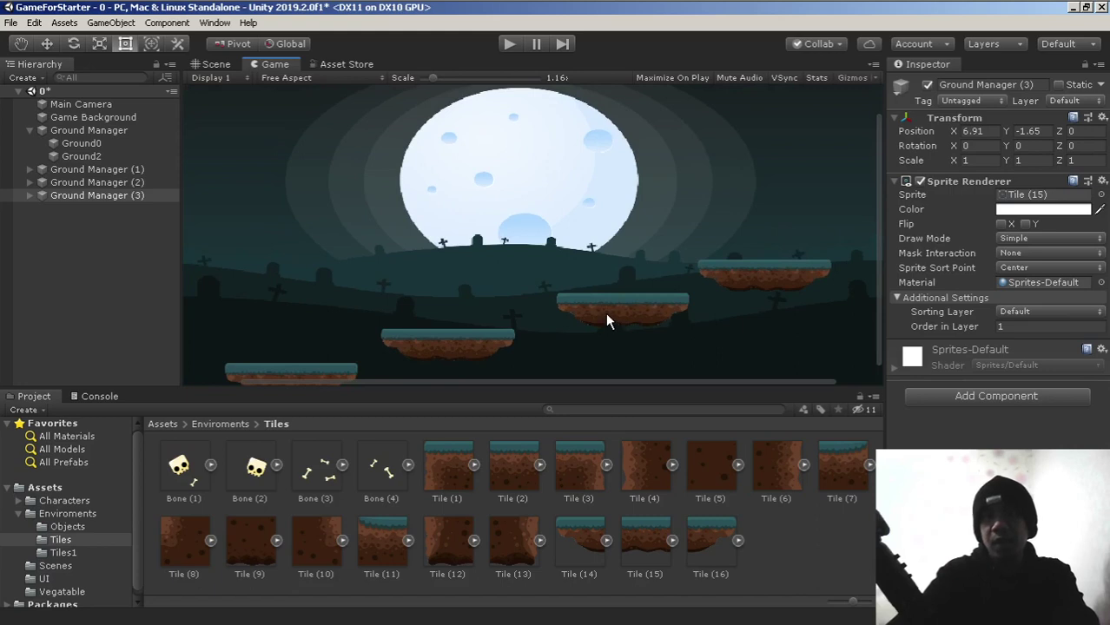
{"action": "scroll", "coordinate": [497, 284], "scroll_direction": "left", "scroll_amount": 3}
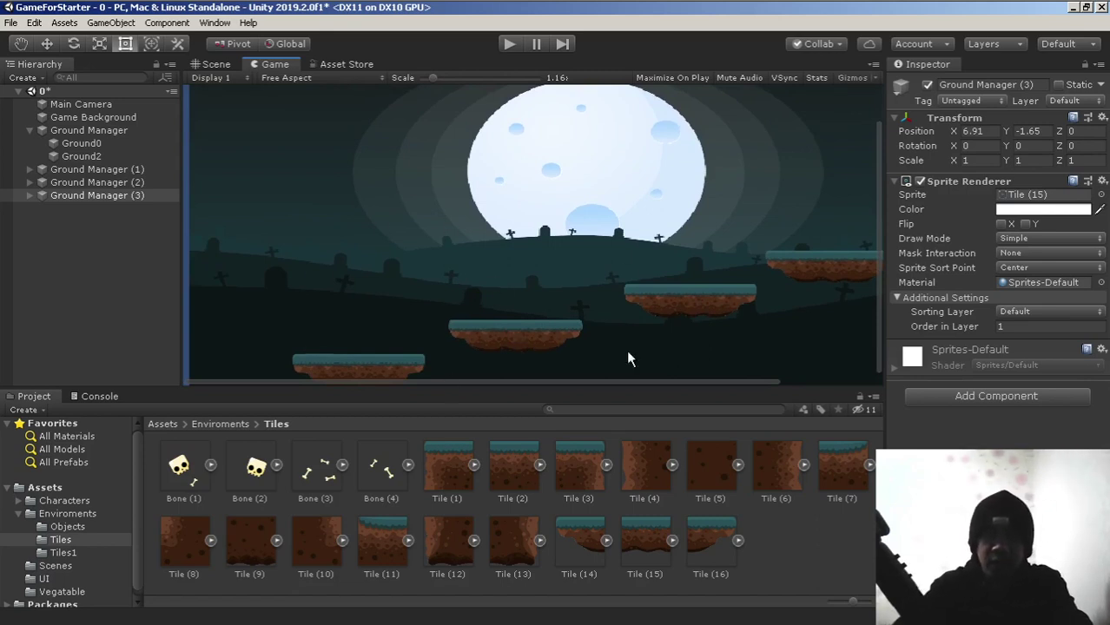
{"action": "scroll", "coordinate": [615, 313], "scroll_direction": "down", "scroll_amount": 2}
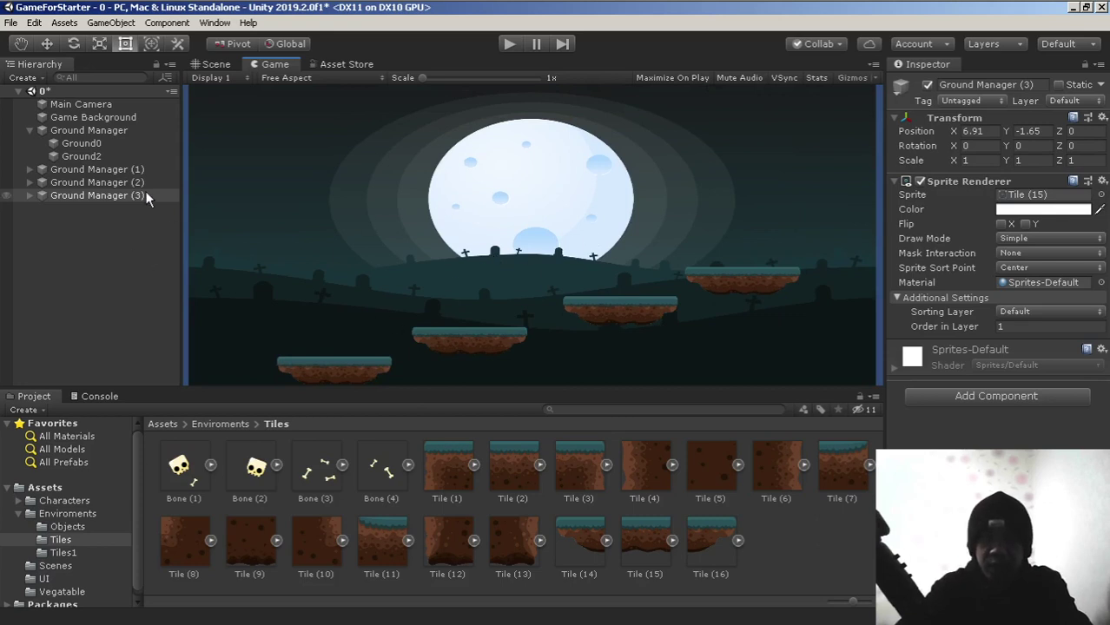
Delete the three platform copies Ground Manager (1), (2) and (3), keeping the original Ground Manager.
{"action": "left_click", "coordinate": [106, 173]}
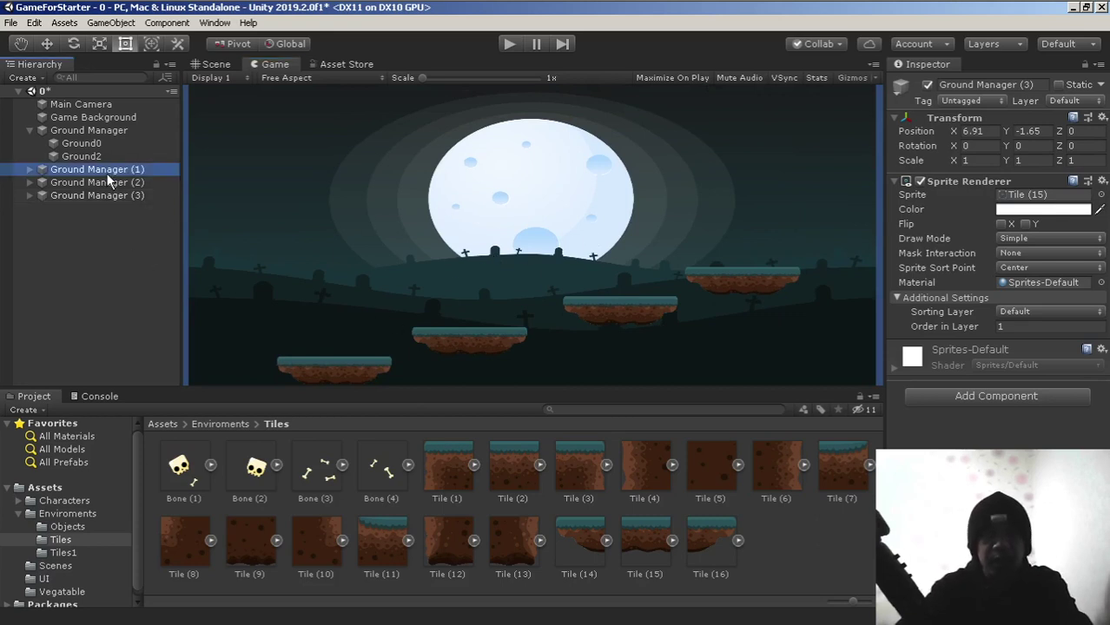
{"action": "left_click", "coordinate": [114, 195], "text": "shift"}
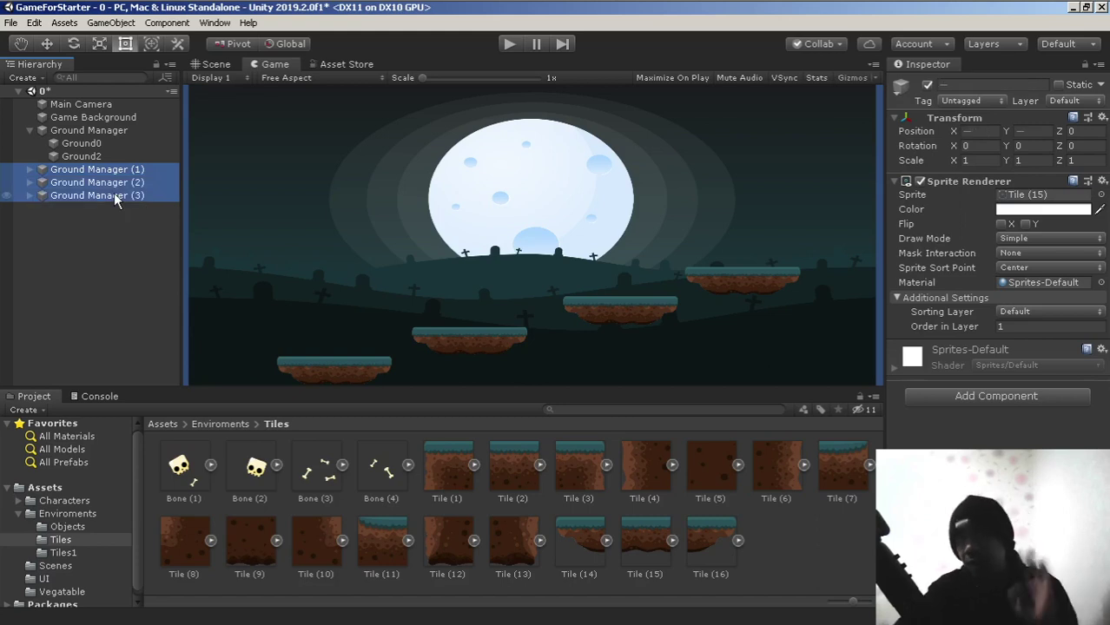
{"action": "key", "text": "Delete"}
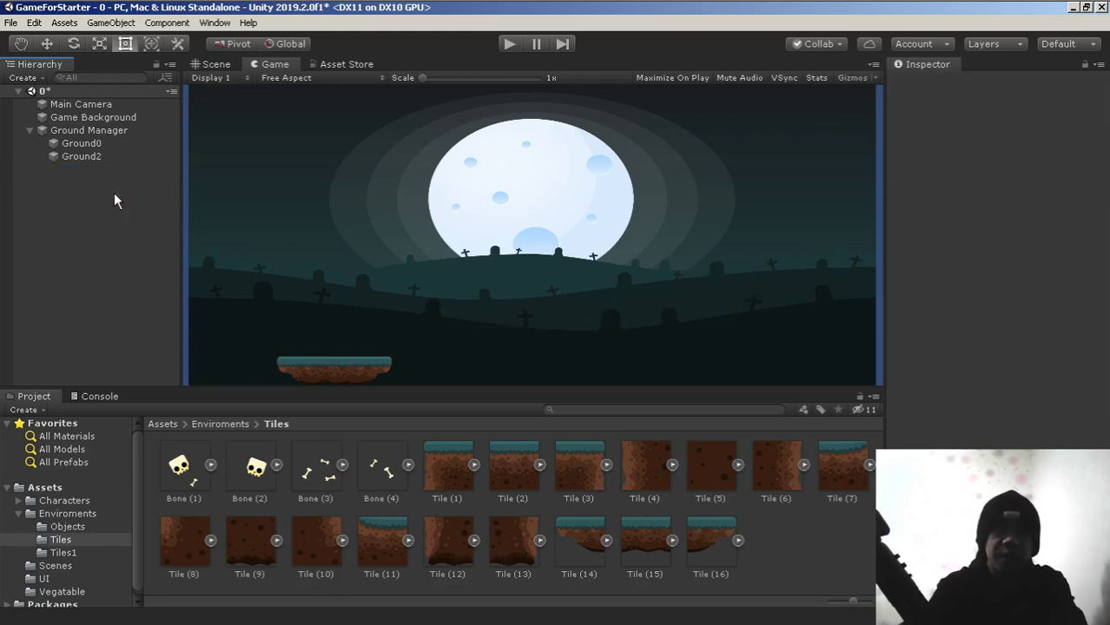
In the Scene view, collapse Ground Manager and move its platform left along X to about -9.1, near the background's lower-left corner.
{"action": "left_click", "coordinate": [216, 65]}
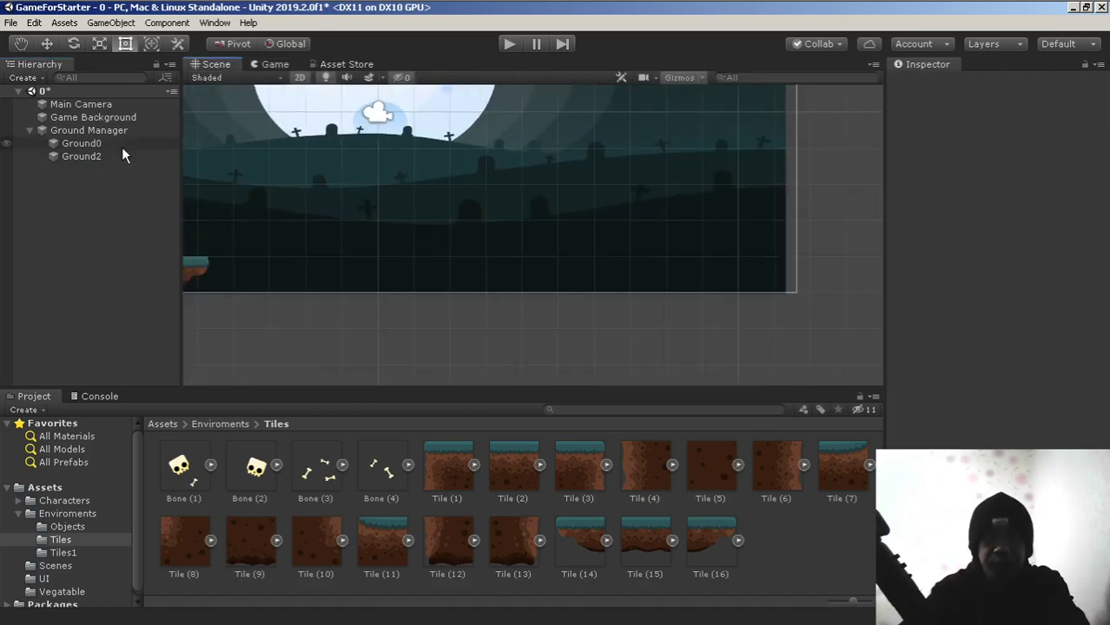
{"action": "scroll", "coordinate": [295, 215], "scroll_direction": "down", "scroll_amount": 8}
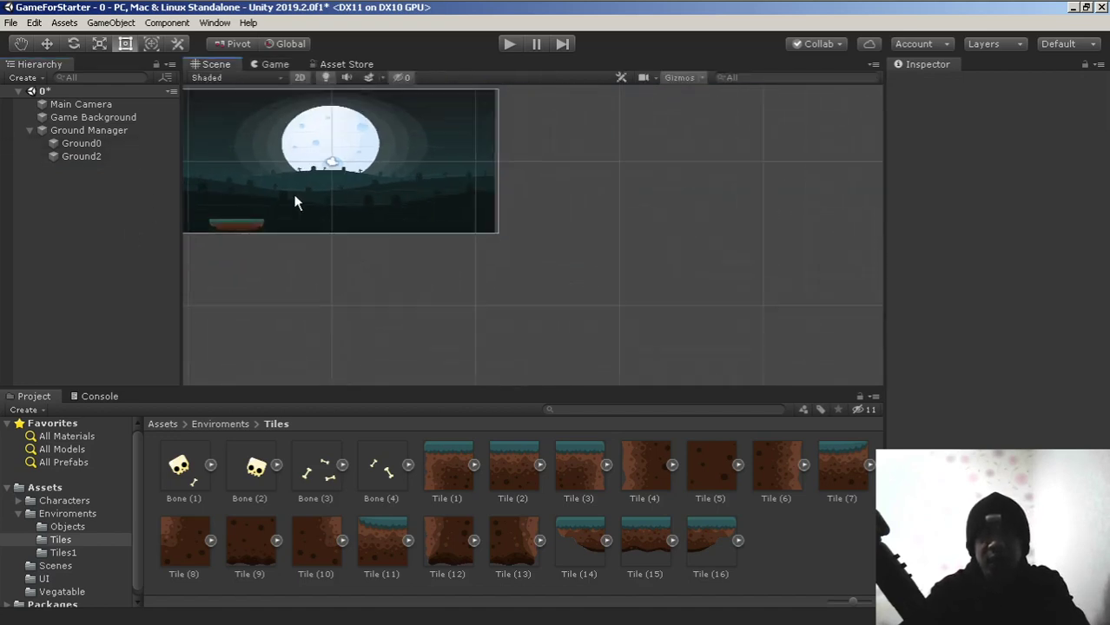
{"action": "left_click_drag", "start_coordinate": [393, 208], "coordinate": [278, 219]}
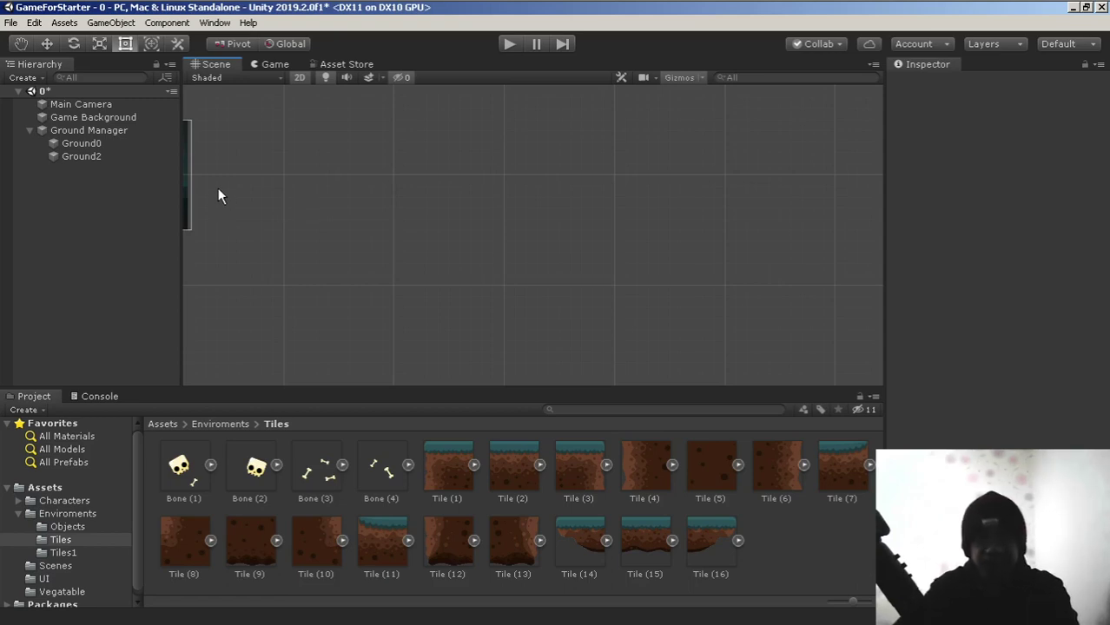
{"action": "left_click", "coordinate": [74, 132]}
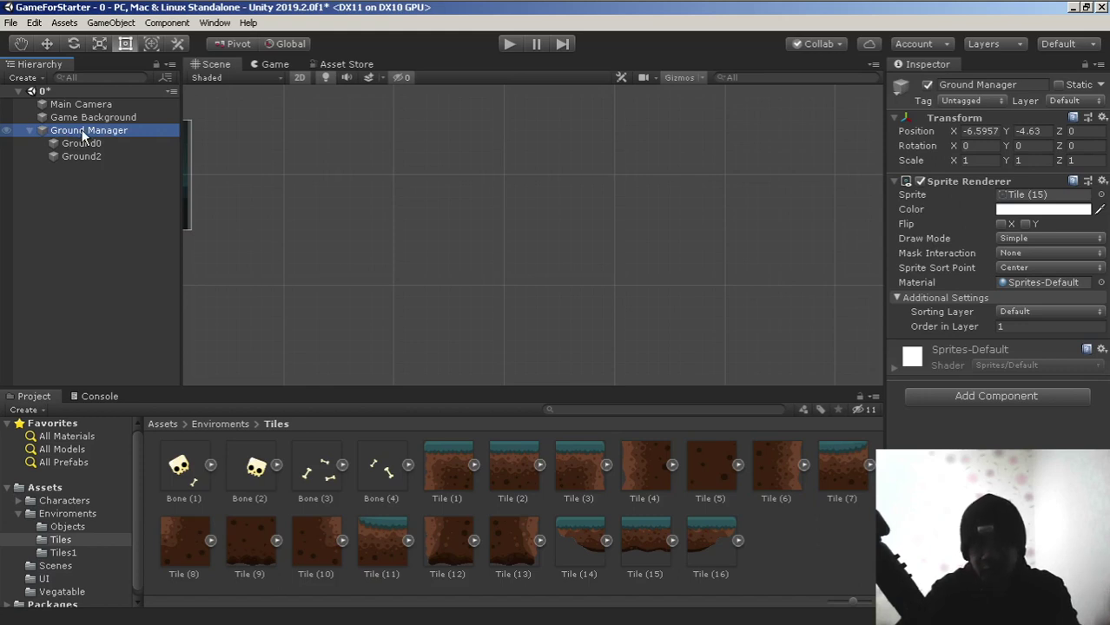
{"action": "double_click", "coordinate": [84, 132]}
{"action": "scroll", "coordinate": [399, 169], "scroll_direction": "down", "scroll_amount": 3}
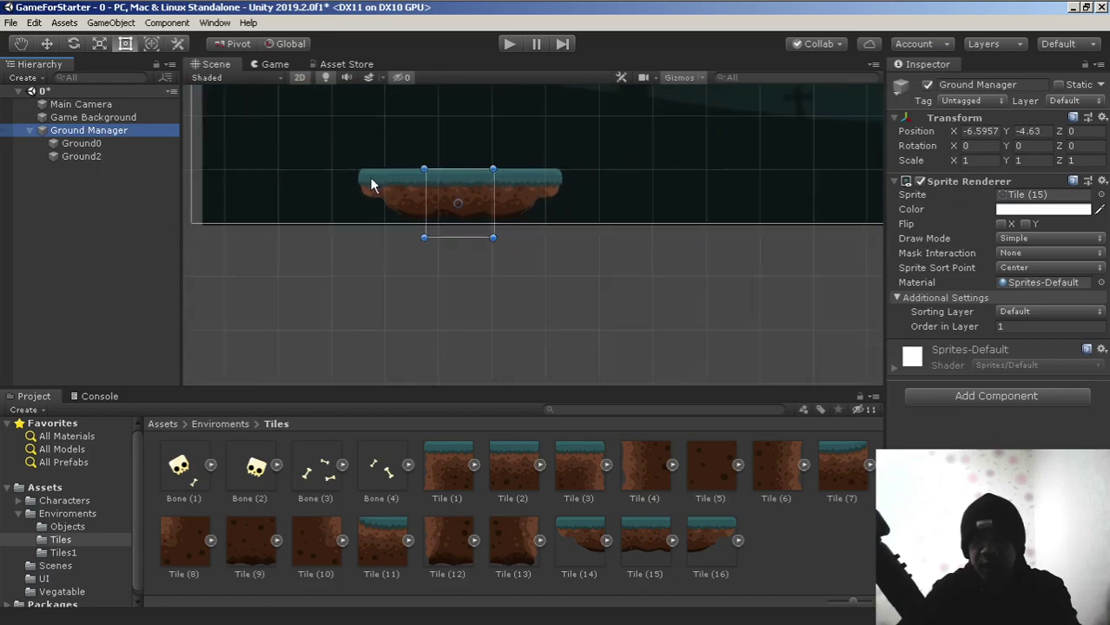
{"action": "scroll", "coordinate": [372, 185], "scroll_direction": "down", "scroll_amount": 2}
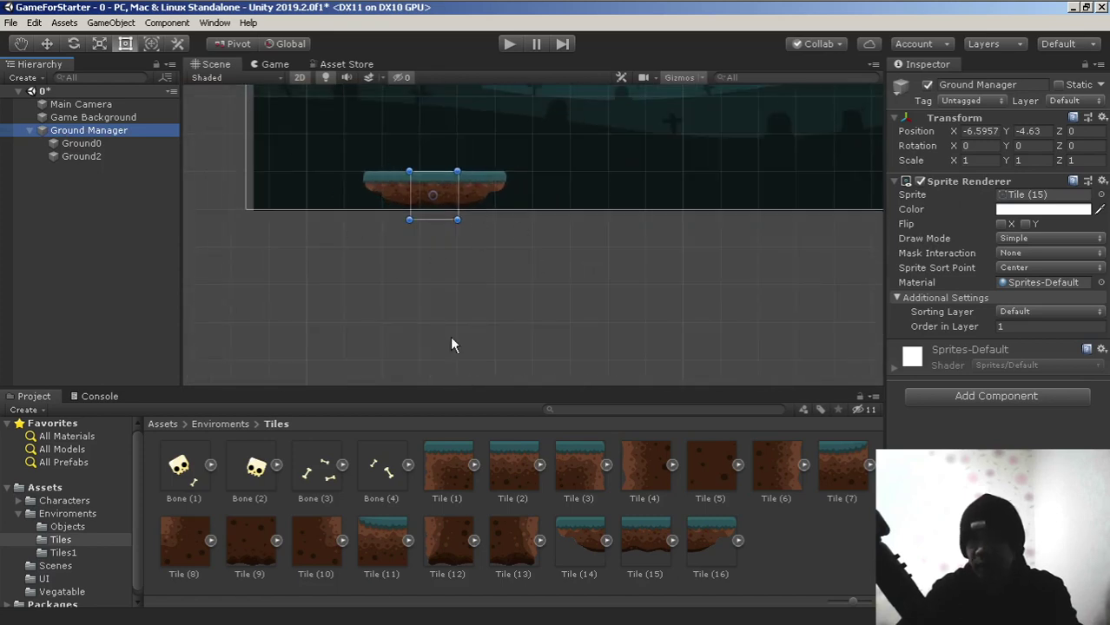
{"action": "scroll", "coordinate": [446, 215], "scroll_direction": "up", "scroll_amount": 2}
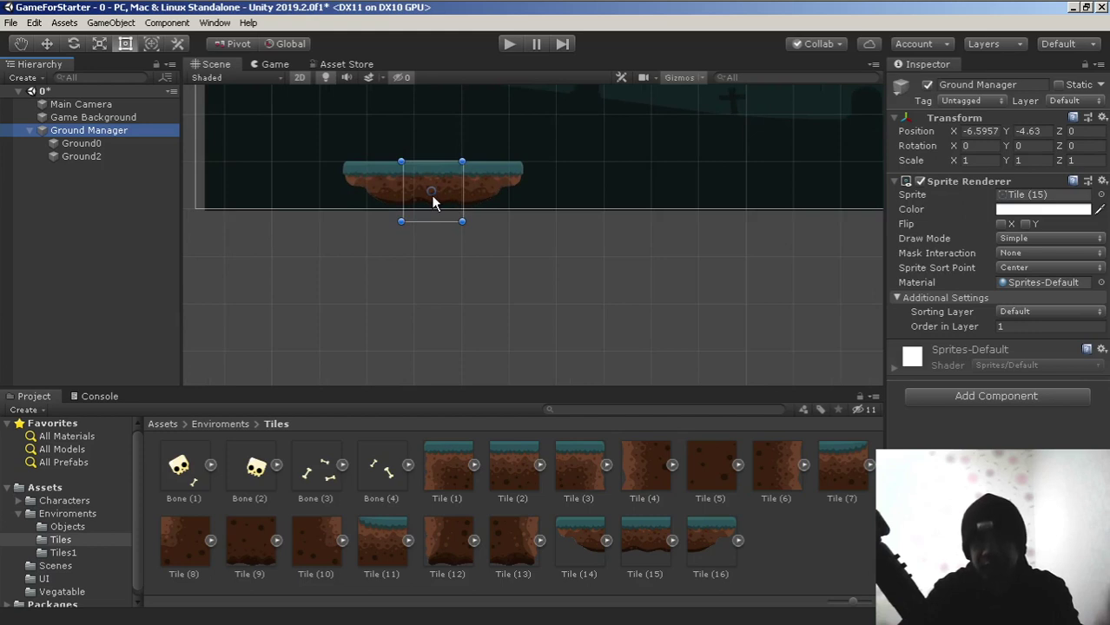
{"action": "scroll", "coordinate": [433, 203], "scroll_direction": "up", "scroll_amount": 1}
{"action": "middle_click_drag", "start_coordinate": [391, 181], "coordinate": [462, 270]}
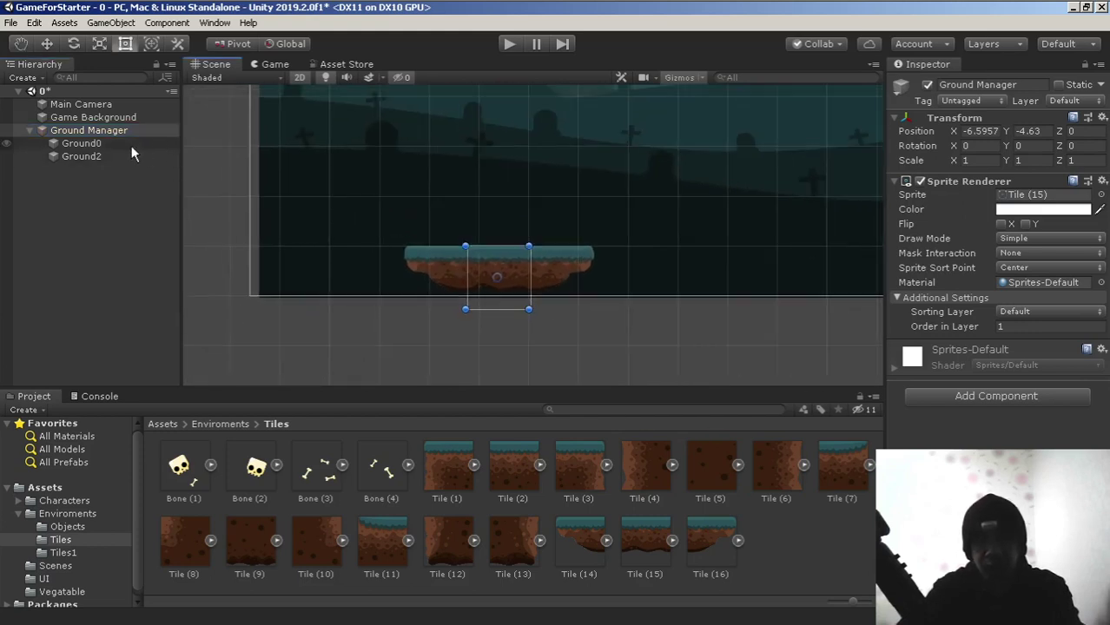
{"action": "left_click", "coordinate": [30, 130]}
{"action": "left_click", "coordinate": [47, 43]}
{"action": "scroll", "coordinate": [558, 179], "scroll_direction": "up", "scroll_amount": 1}
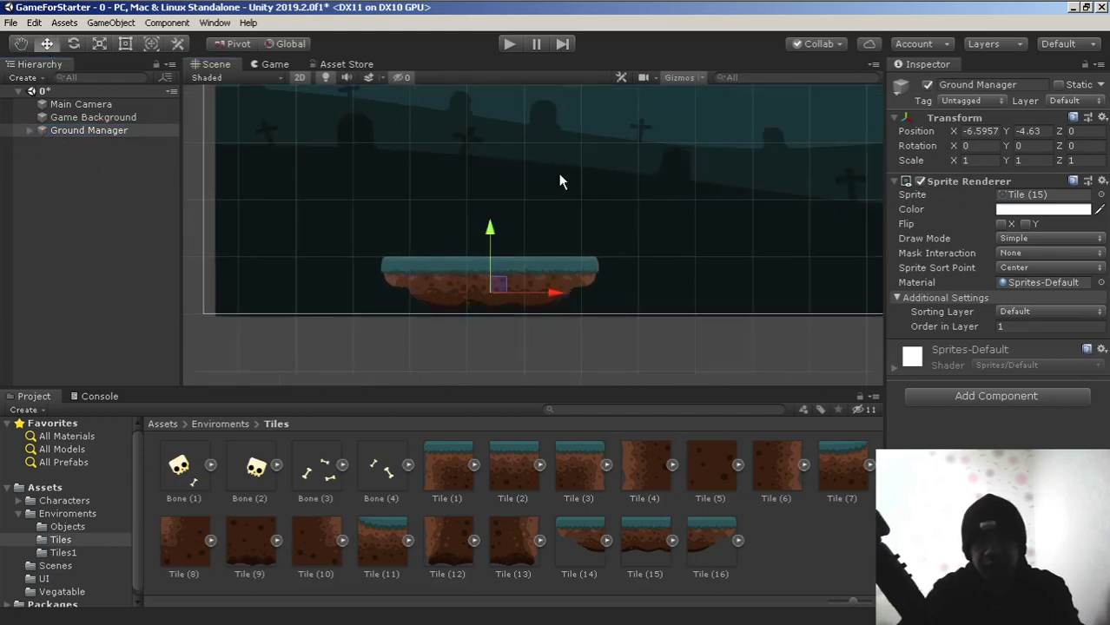
{"action": "left_click_drag", "start_coordinate": [549, 295], "coordinate": [409, 295]}
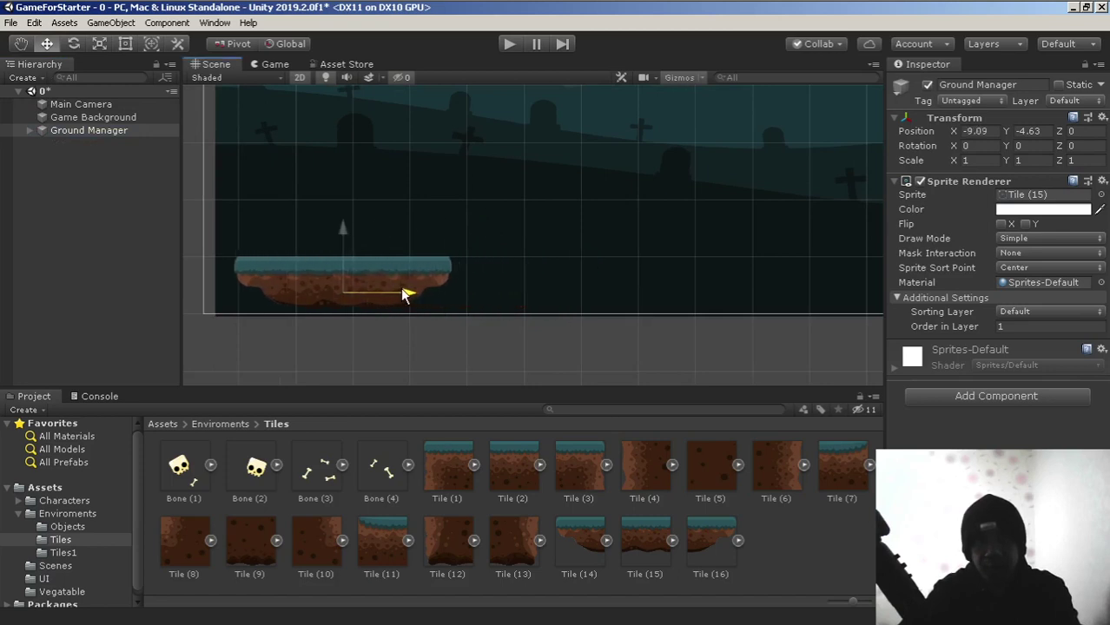
Stretch Game Background's left and right edges out to the camera frame, giving an X scale of about 1.168 and X position -0.01.
{"action": "scroll", "coordinate": [284, 169], "scroll_direction": "down", "scroll_amount": 5}
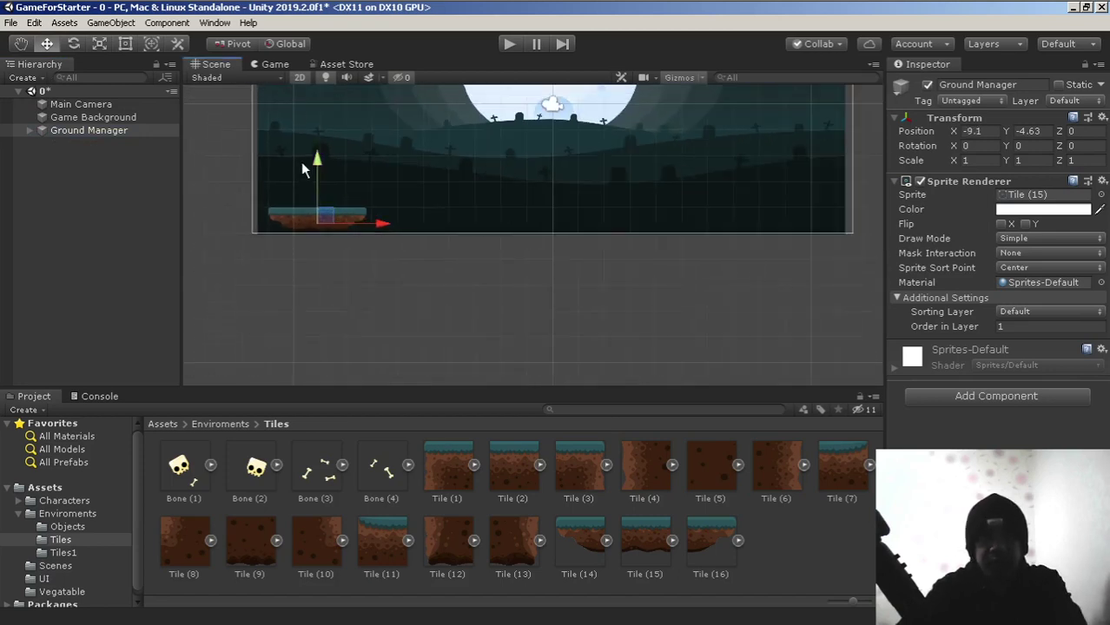
{"action": "scroll", "coordinate": [417, 207], "scroll_direction": "down", "scroll_amount": 1}
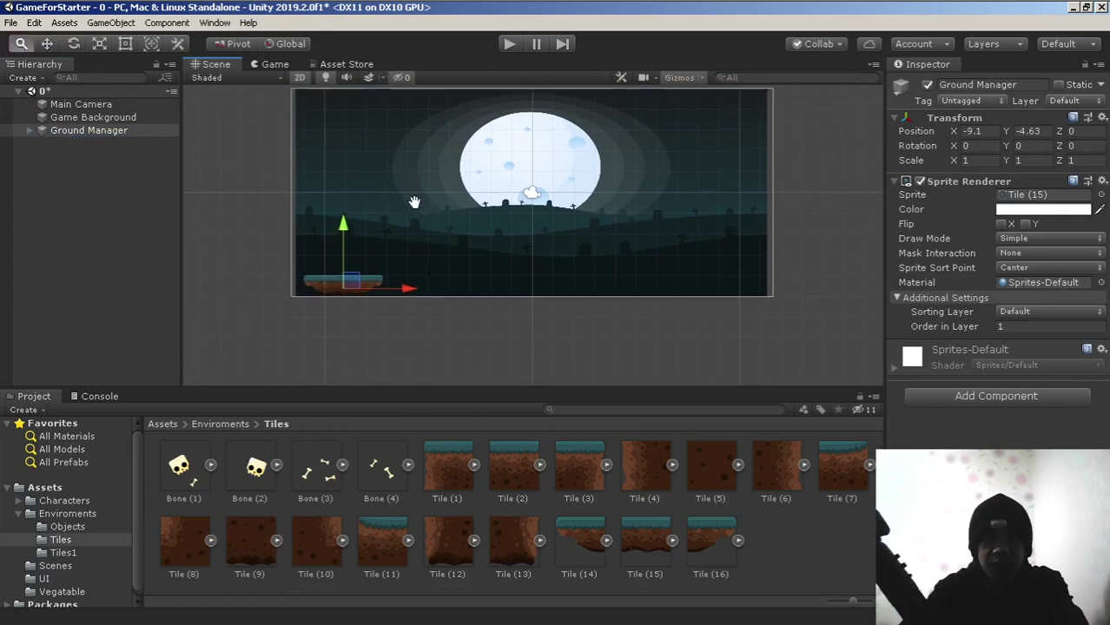
{"action": "middle_click_drag", "start_coordinate": [416, 203], "coordinate": [449, 226]}
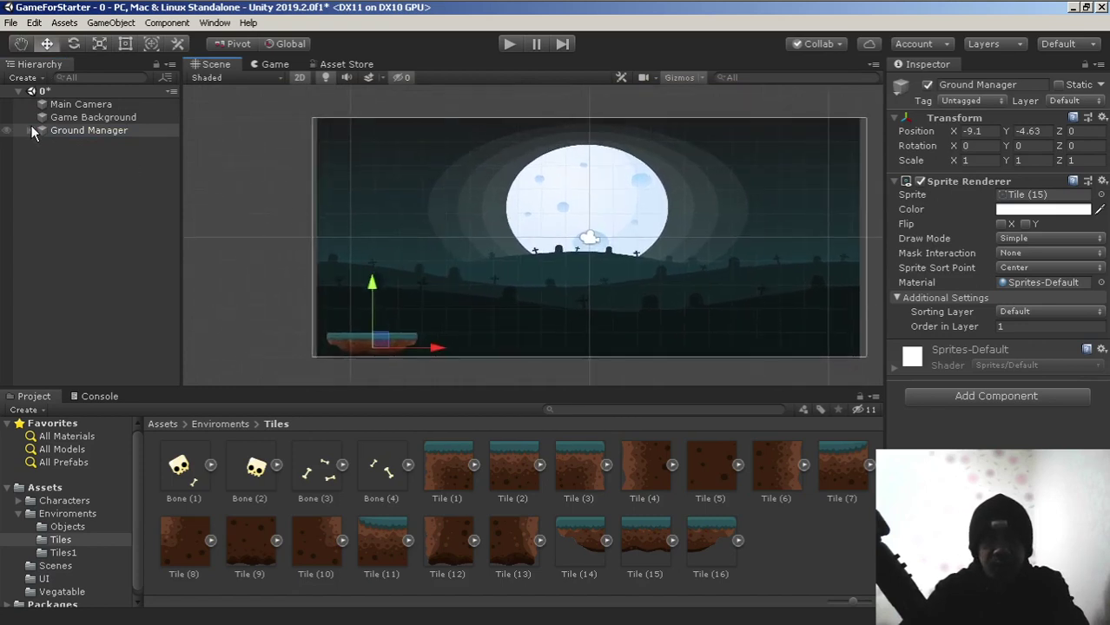
{"action": "left_click", "coordinate": [83, 119]}
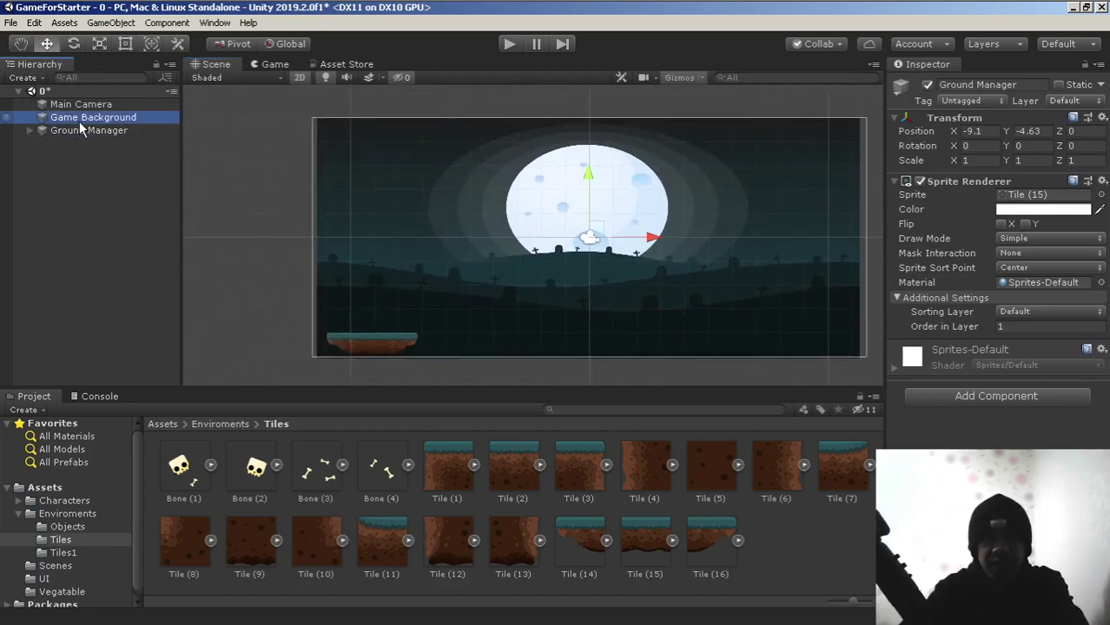
{"action": "left_click", "coordinate": [125, 43]}
{"action": "scroll", "coordinate": [275, 174], "scroll_direction": "up", "scroll_amount": 1}
{"action": "scroll", "coordinate": [317, 196], "scroll_direction": "up", "scroll_amount": 1}
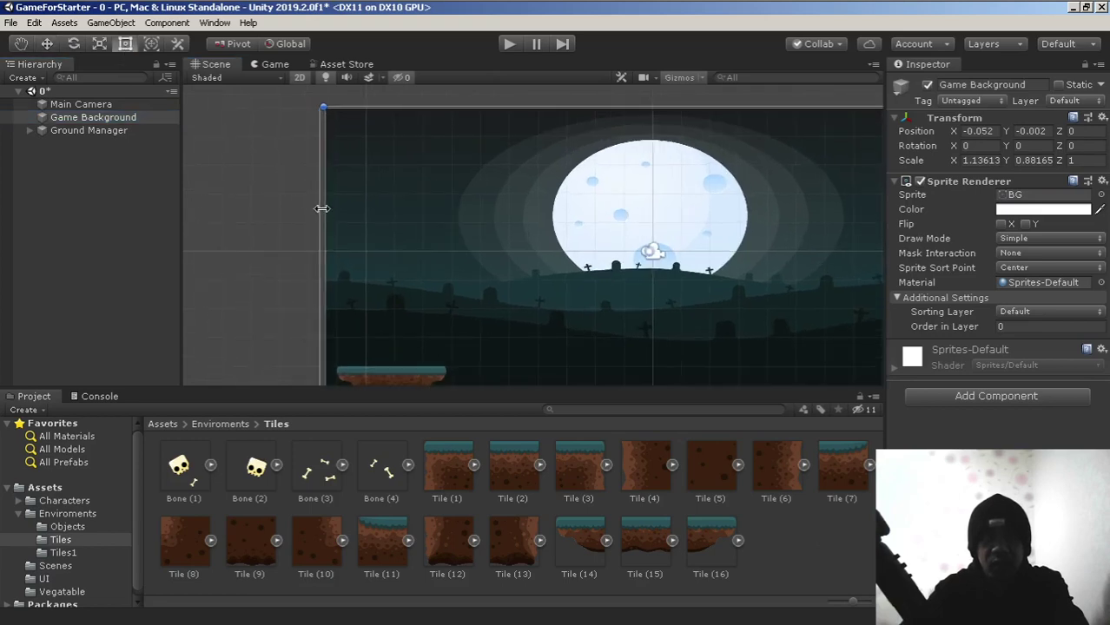
{"action": "left_click_drag", "start_coordinate": [322, 210], "coordinate": [313, 210]}
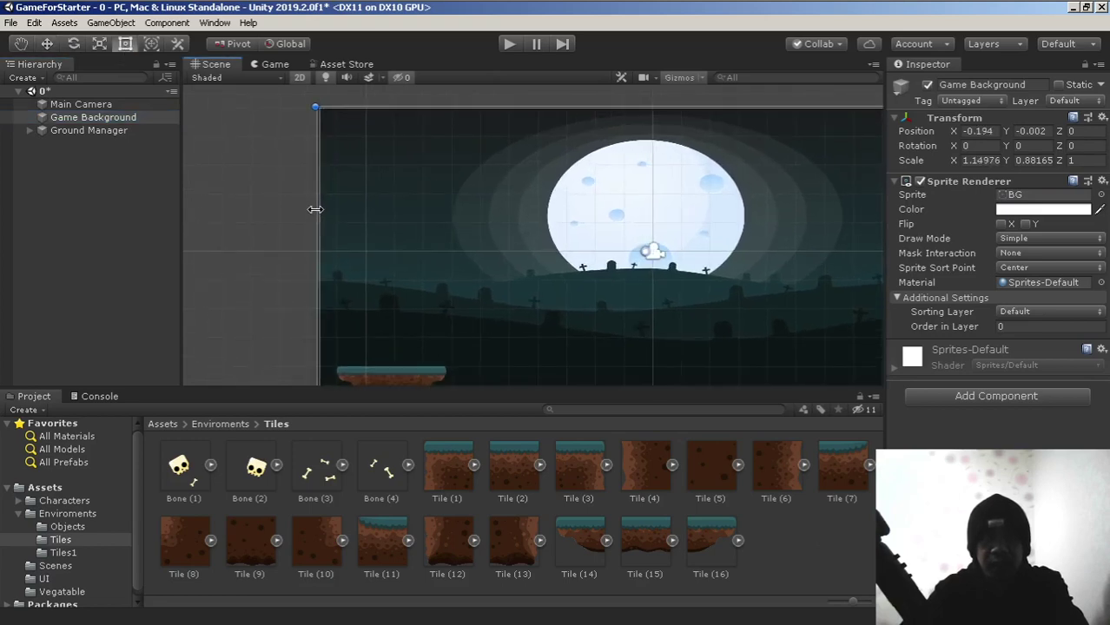
{"action": "middle_click_drag", "start_coordinate": [520, 227], "coordinate": [227, 226]}
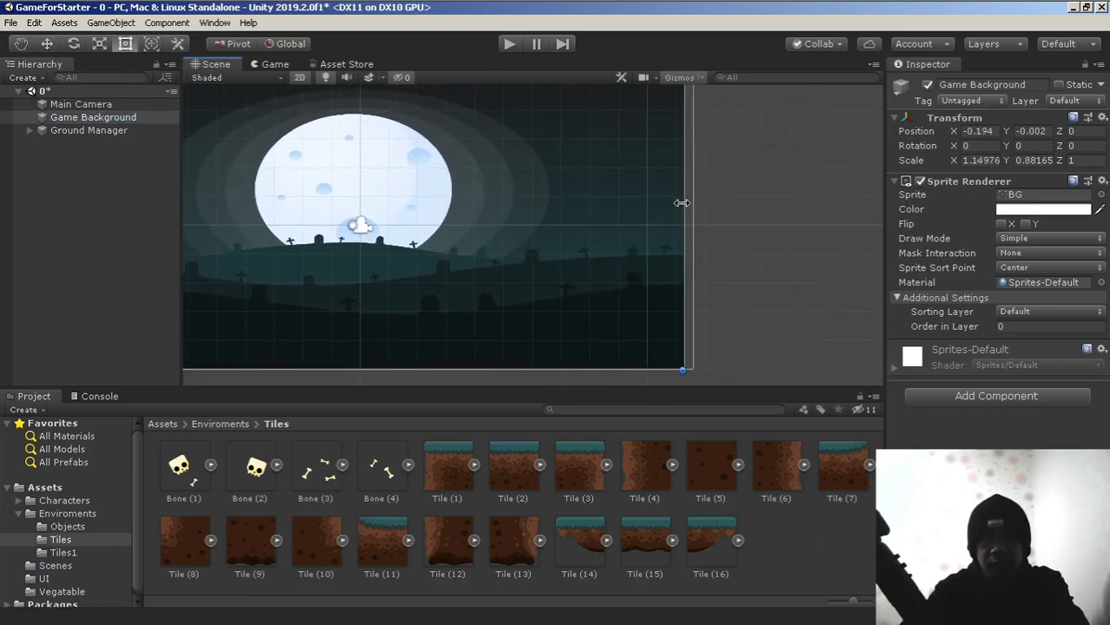
{"action": "left_click_drag", "start_coordinate": [682, 202], "coordinate": [693, 203]}
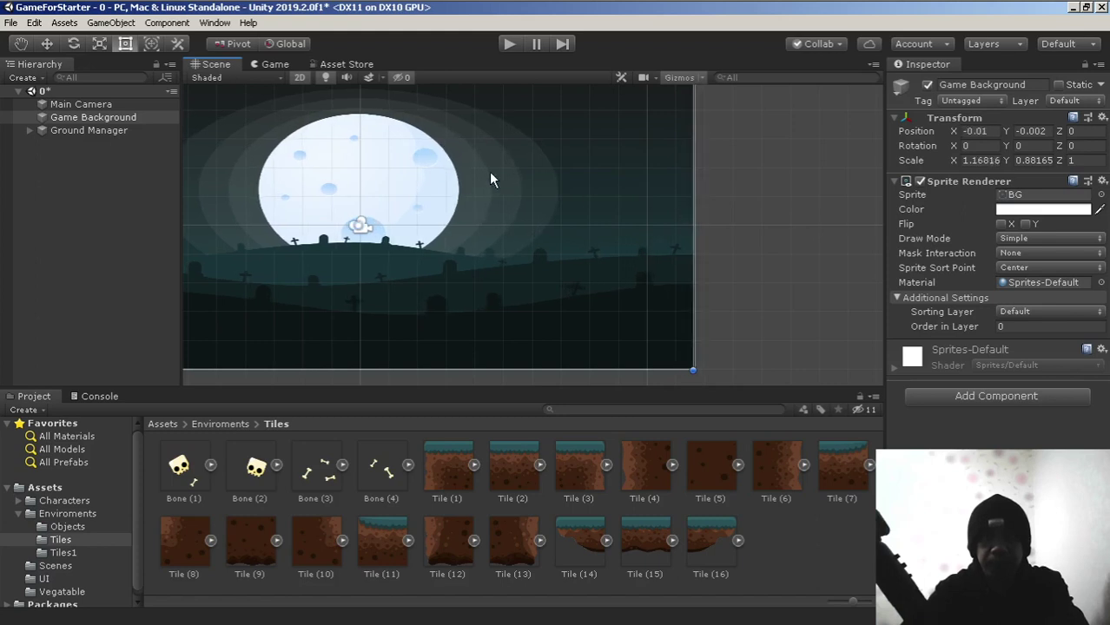
Stretch Game Background's upper and lower edges out to the camera frame, giving a Y scale of about 0.891 and Y position 0.01.
{"action": "middle_click_drag", "start_coordinate": [491, 180], "coordinate": [586, 325]}
{"action": "scroll", "coordinate": [580, 314], "scroll_direction": "up", "scroll_amount": 2}
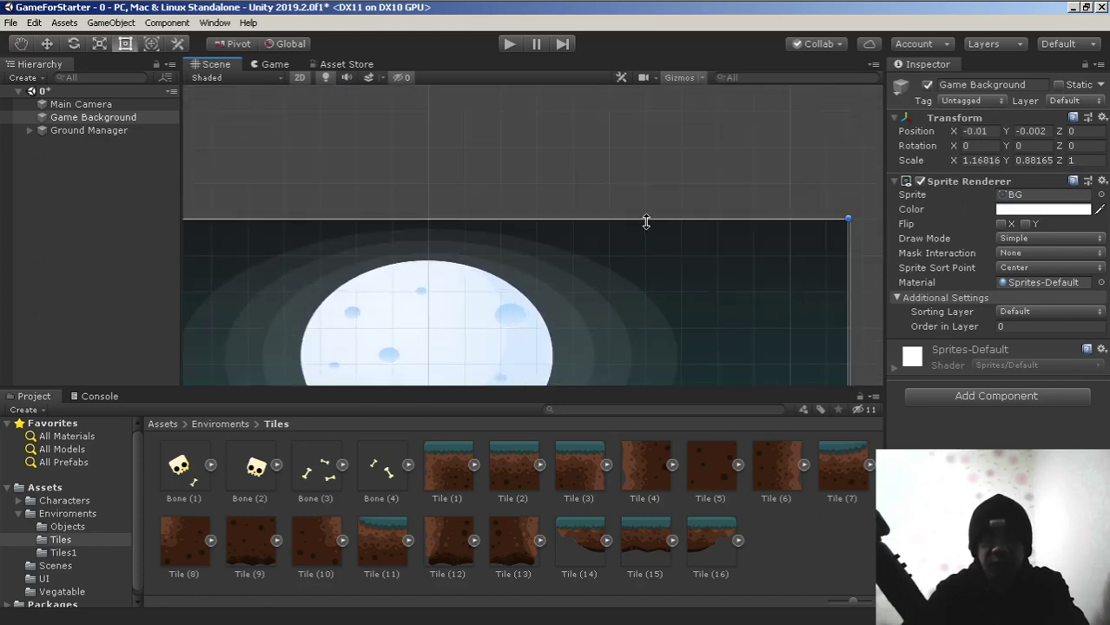
{"action": "left_click_drag", "start_coordinate": [646, 222], "coordinate": [646, 216]}
{"action": "middle_click_drag", "start_coordinate": [610, 253], "coordinate": [587, 124]}
{"action": "scroll", "coordinate": [631, 220], "scroll_direction": "down", "scroll_amount": 1}
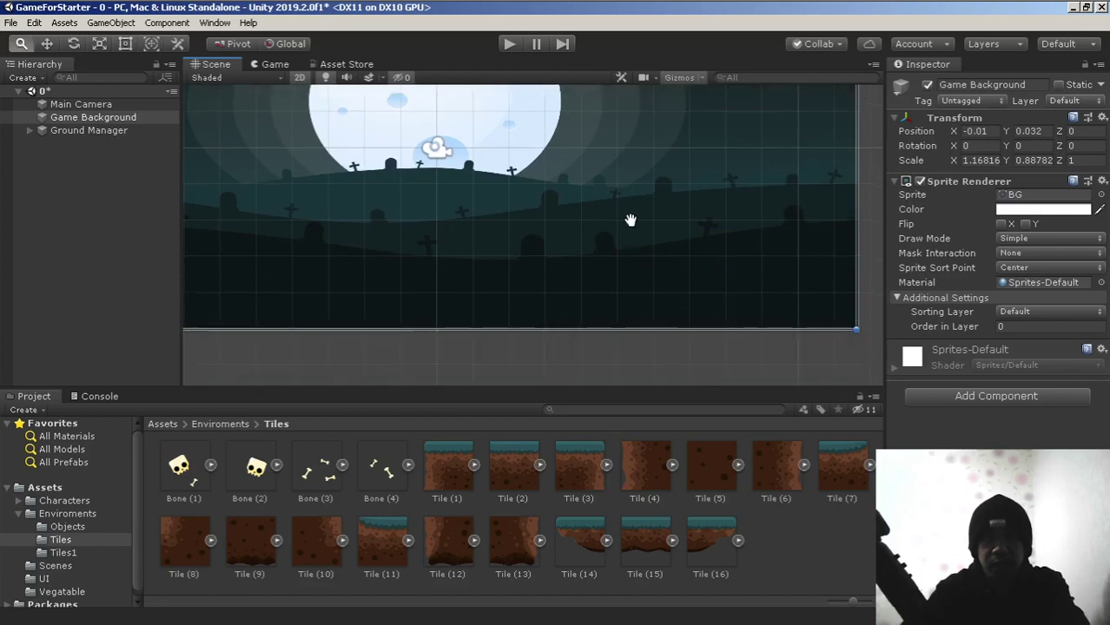
{"action": "middle_click_drag", "start_coordinate": [631, 220], "coordinate": [630, 154]}
{"action": "left_click_drag", "start_coordinate": [660, 261], "coordinate": [664, 265]}
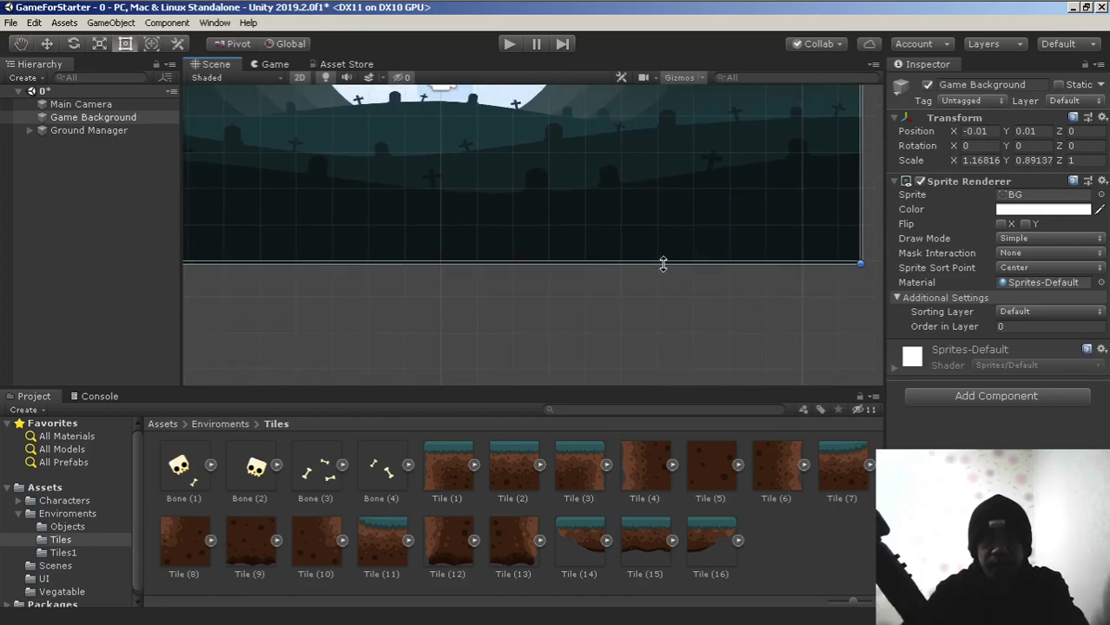
{"action": "scroll", "coordinate": [545, 278], "scroll_direction": "down", "scroll_amount": 2}
{"action": "scroll", "coordinate": [550, 192], "scroll_direction": "up", "scroll_amount": 1}
Check the background's fit in a maximized Game view, and restore the normal layout.
{"action": "left_click", "coordinate": [265, 65]}
{"action": "right_click", "coordinate": [271, 63]}
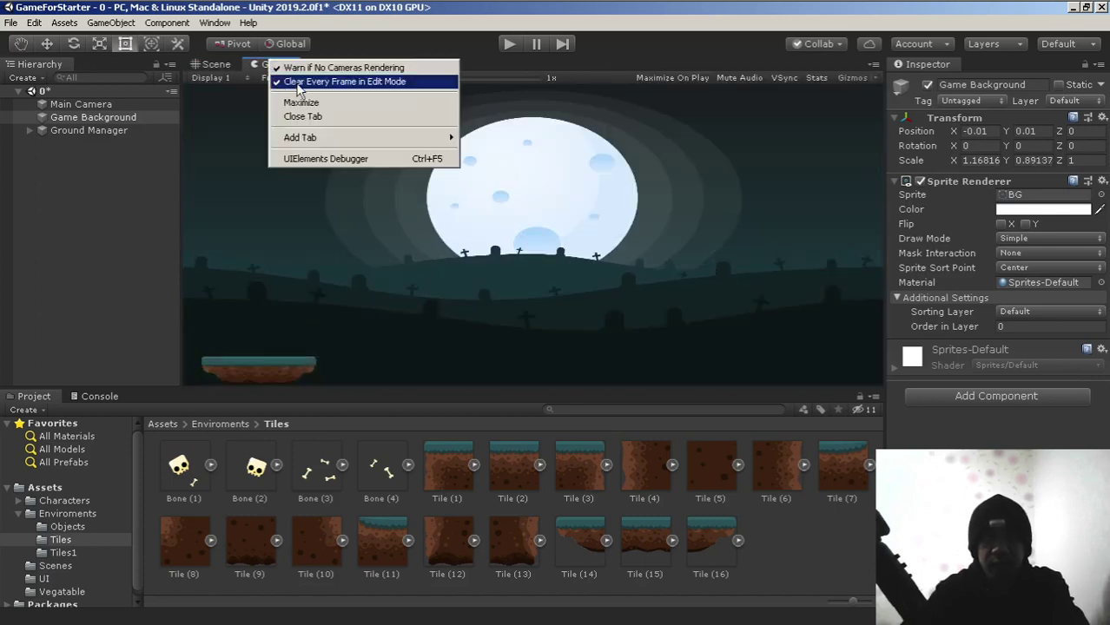
{"action": "left_click", "coordinate": [302, 101]}
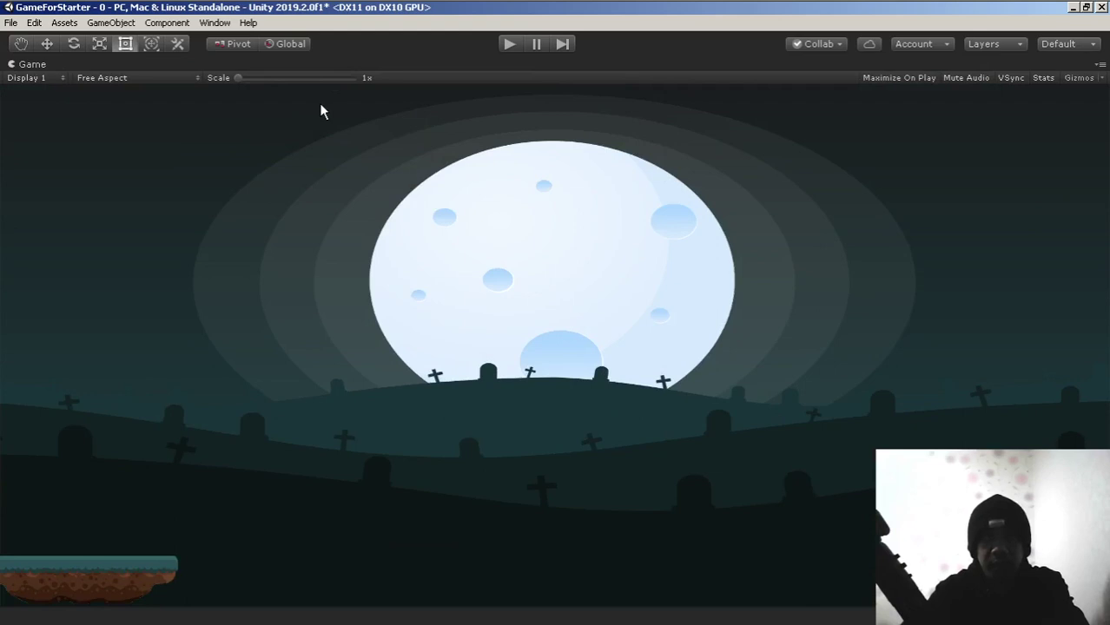
{"action": "right_click", "coordinate": [193, 66]}
{"action": "left_click", "coordinate": [217, 108]}
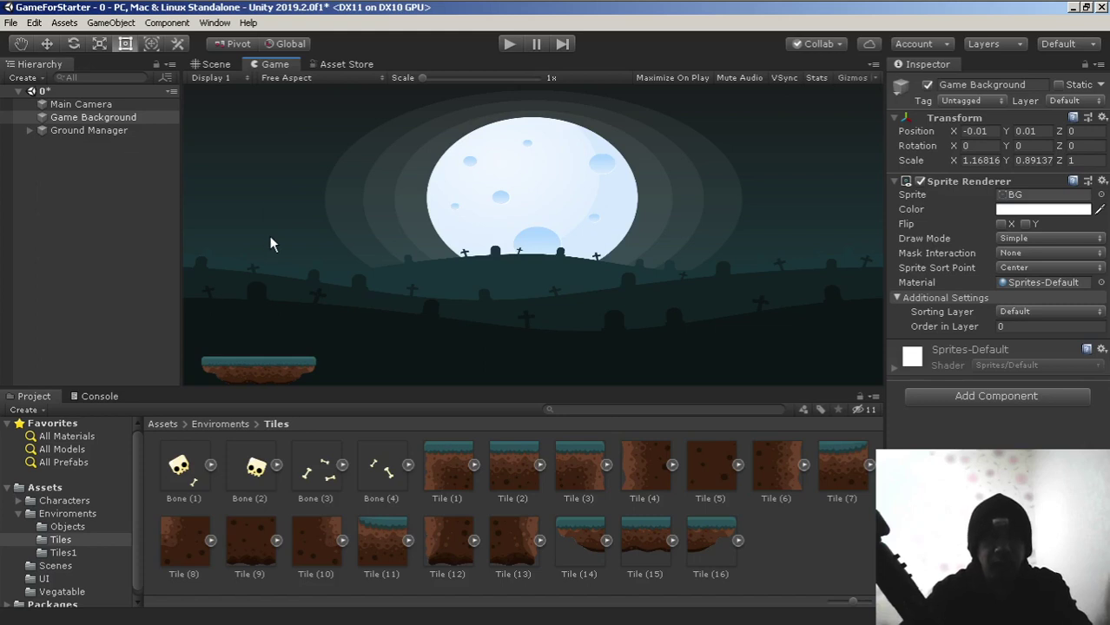
In the Scene view, move the Ground Manager platform right along X to about -8.07.
{"action": "left_click", "coordinate": [215, 65]}
{"action": "scroll", "coordinate": [472, 197], "scroll_direction": "up", "scroll_amount": 5}
{"action": "scroll", "coordinate": [251, 198], "scroll_direction": "up", "scroll_amount": 2}
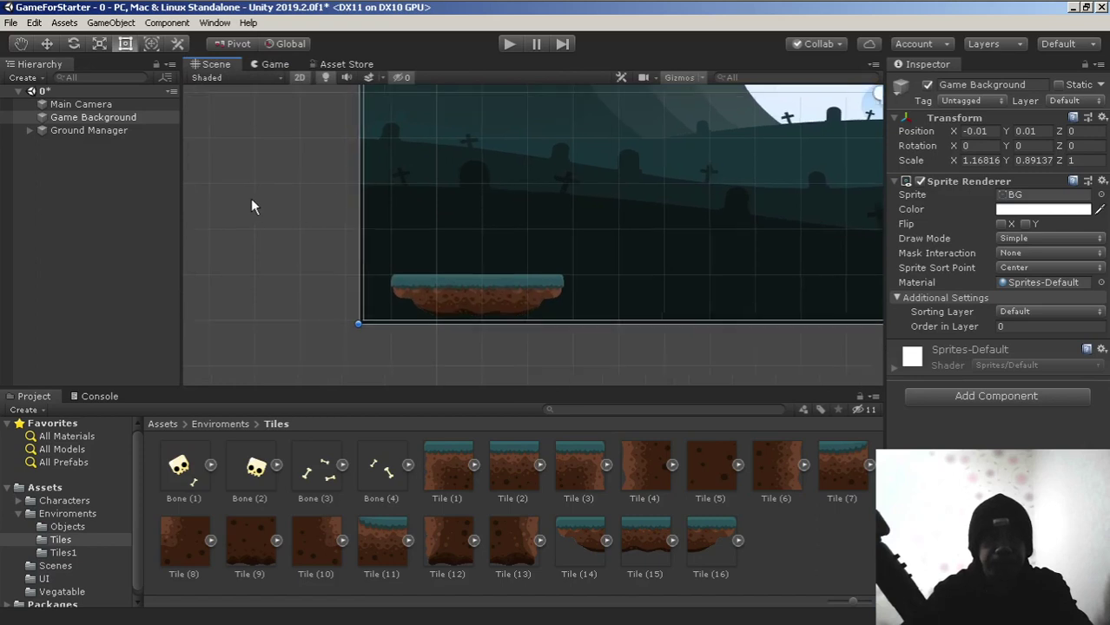
{"action": "scroll", "coordinate": [255, 183], "scroll_direction": "up", "scroll_amount": 2}
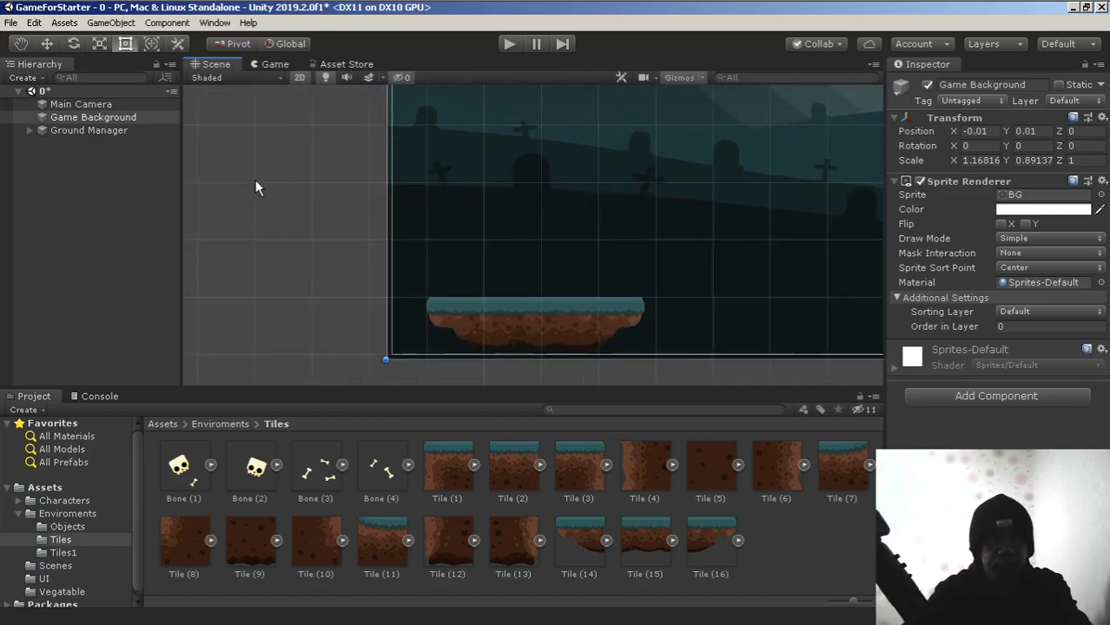
{"action": "left_click", "coordinate": [93, 129]}
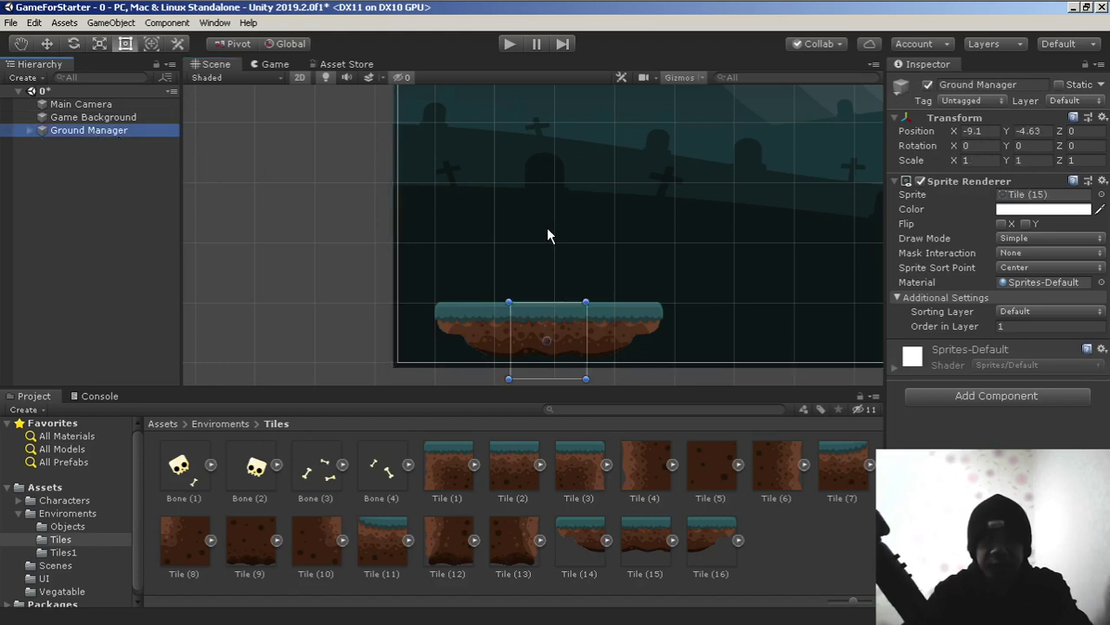
{"action": "left_click", "coordinate": [46, 44]}
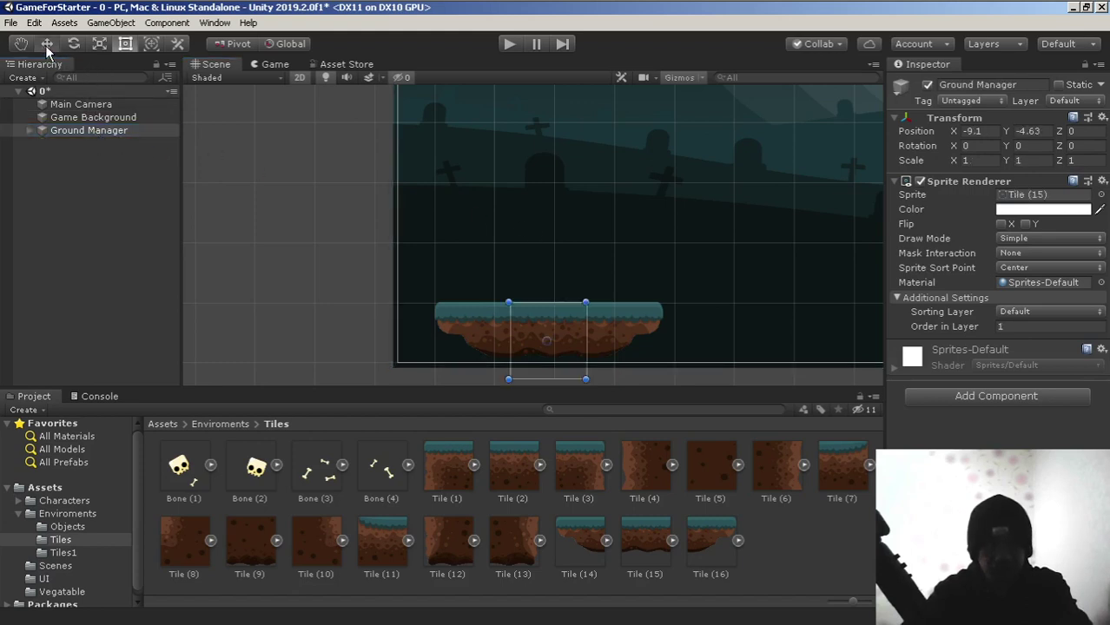
{"action": "middle_click_drag", "start_coordinate": [484, 223], "coordinate": [391, 184]}
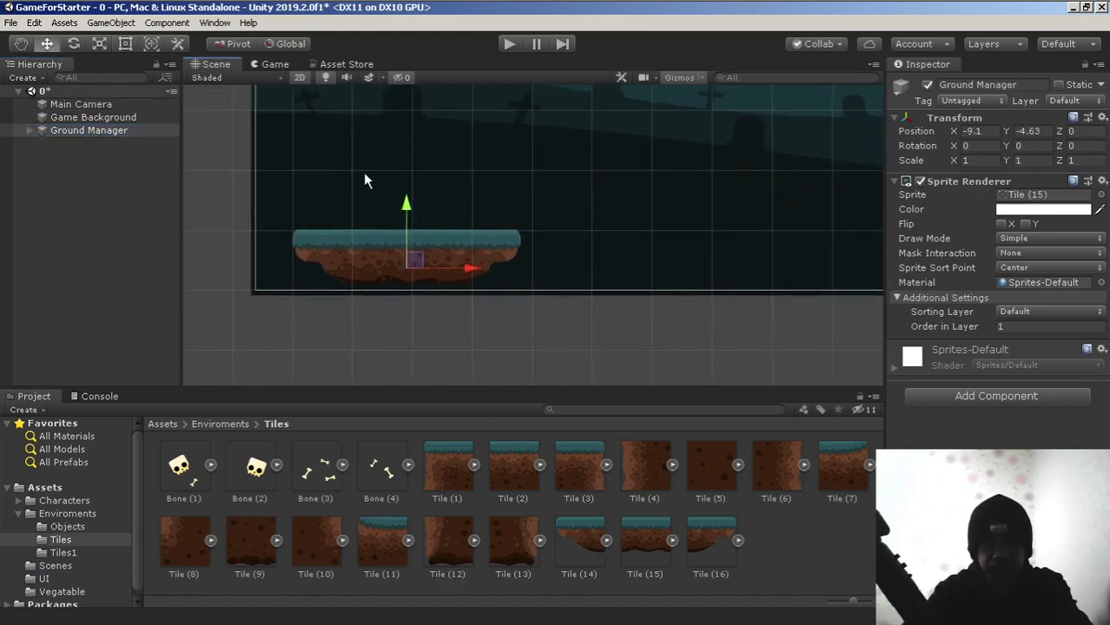
{"action": "left_click_drag", "start_coordinate": [472, 267], "coordinate": [536, 275]}
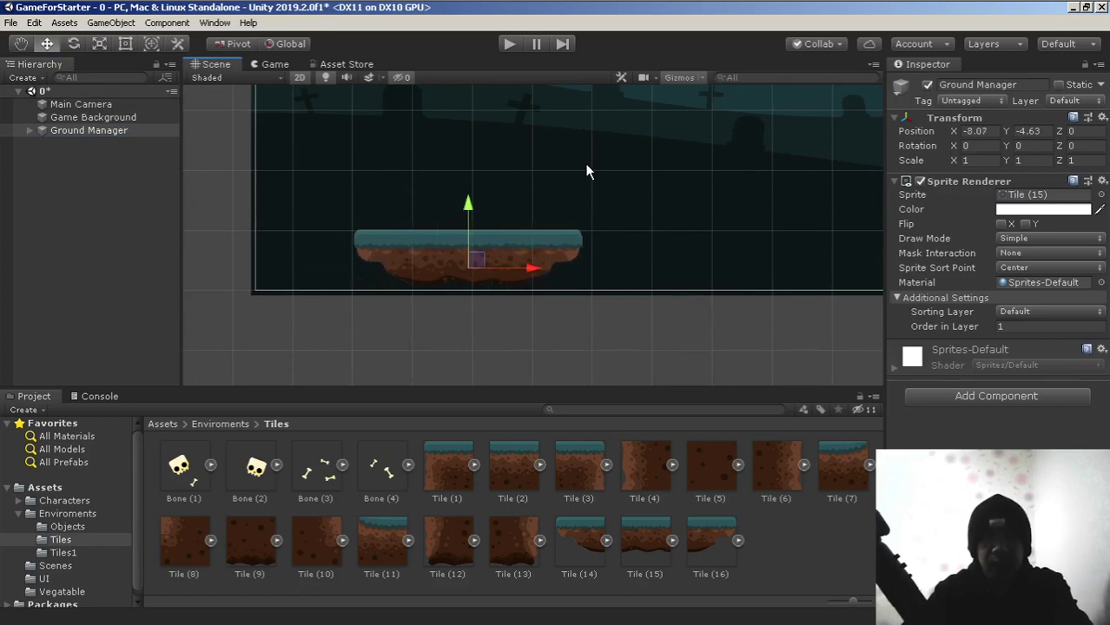
{"action": "middle_click_drag", "start_coordinate": [587, 168], "coordinate": [522, 191]}
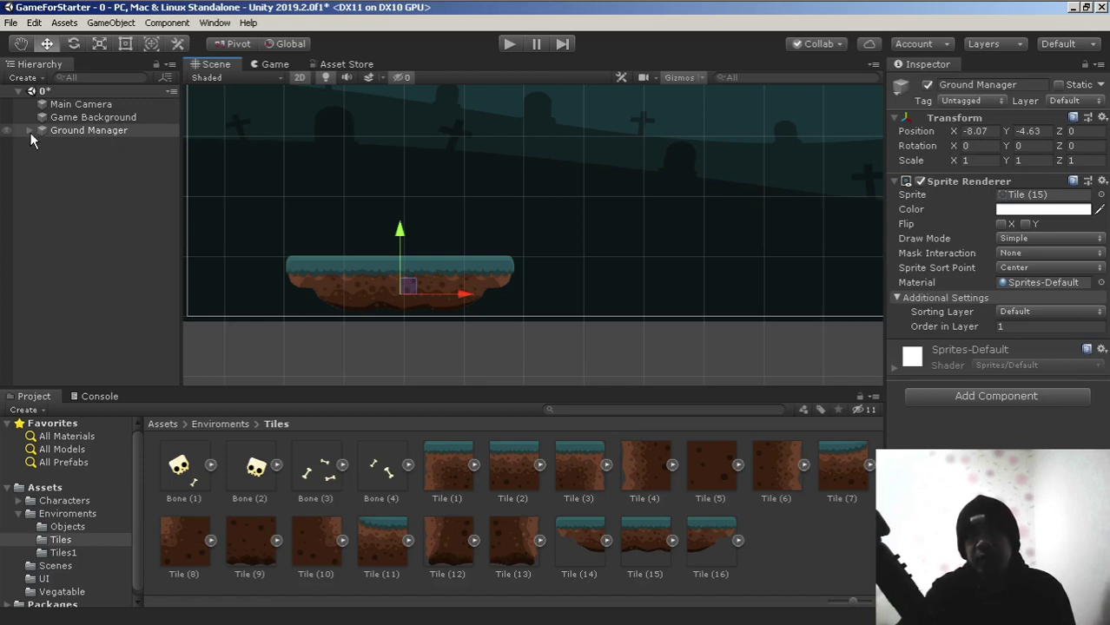
Add a Box Collider 2D to Ground Manager and its children Ground0 and Ground2 together.
{"action": "left_click", "coordinate": [63, 130]}
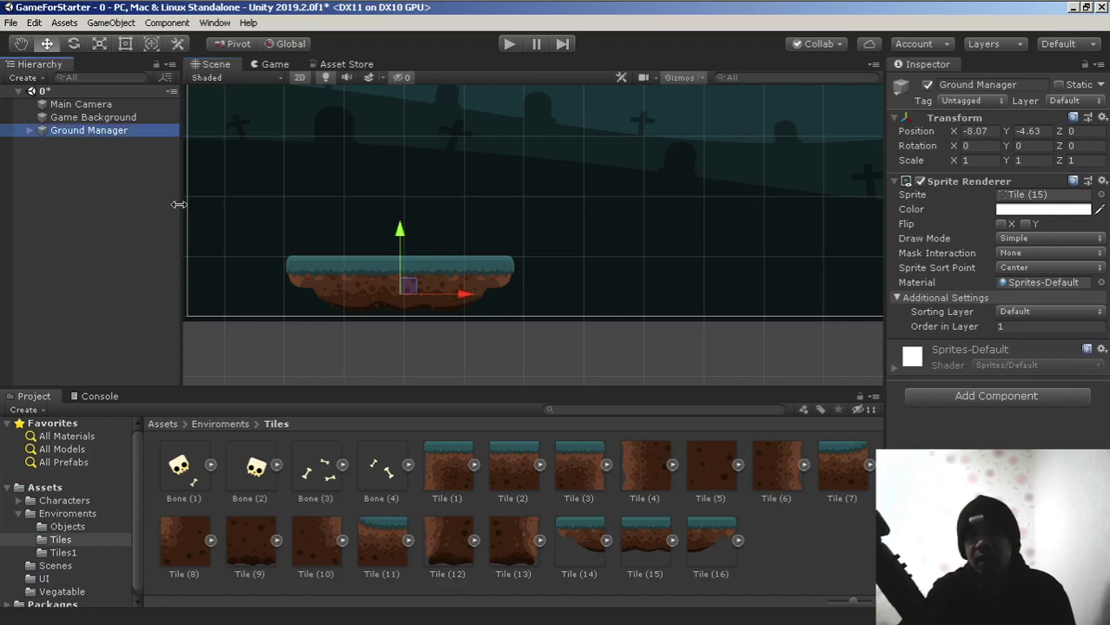
{"action": "left_click", "coordinate": [29, 131]}
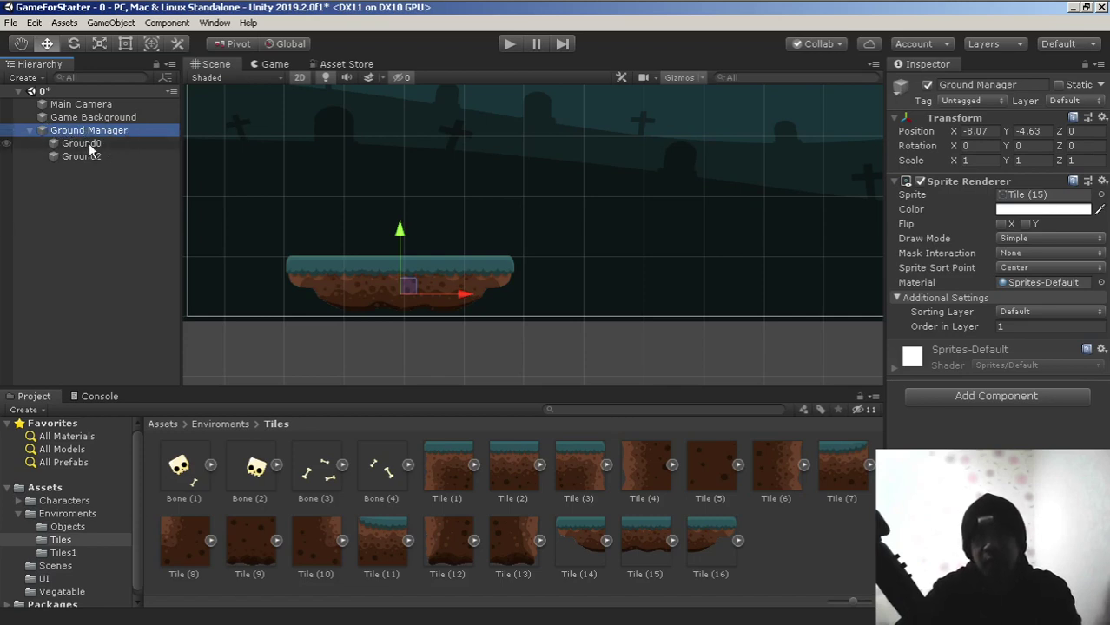
{"action": "left_click", "coordinate": [89, 146], "text": "ctrl"}
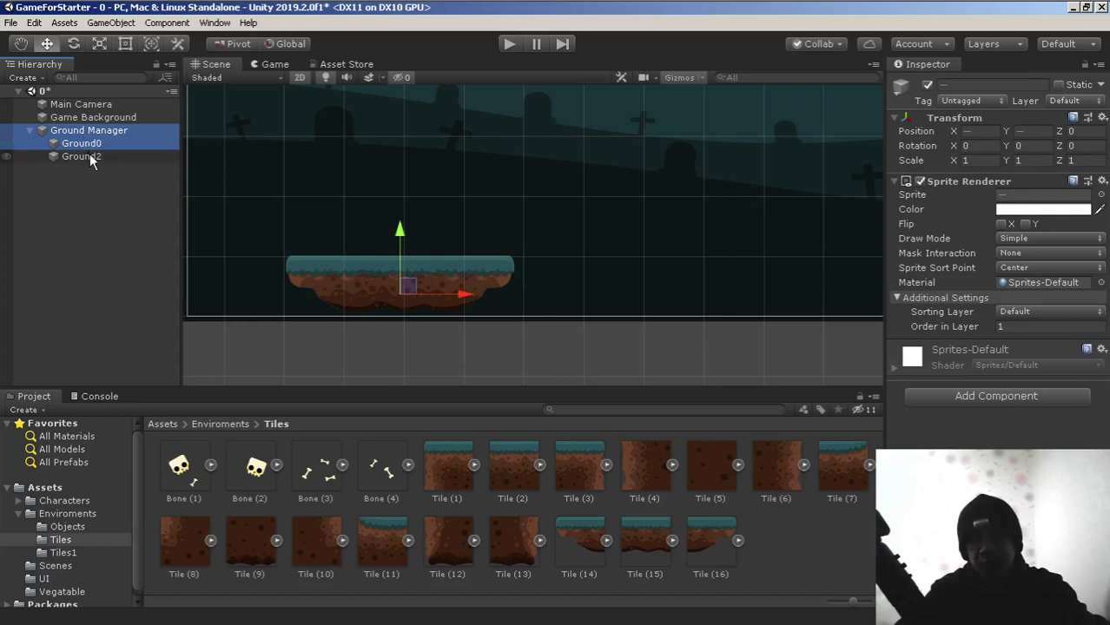
{"action": "left_click", "coordinate": [86, 157], "text": "ctrl"}
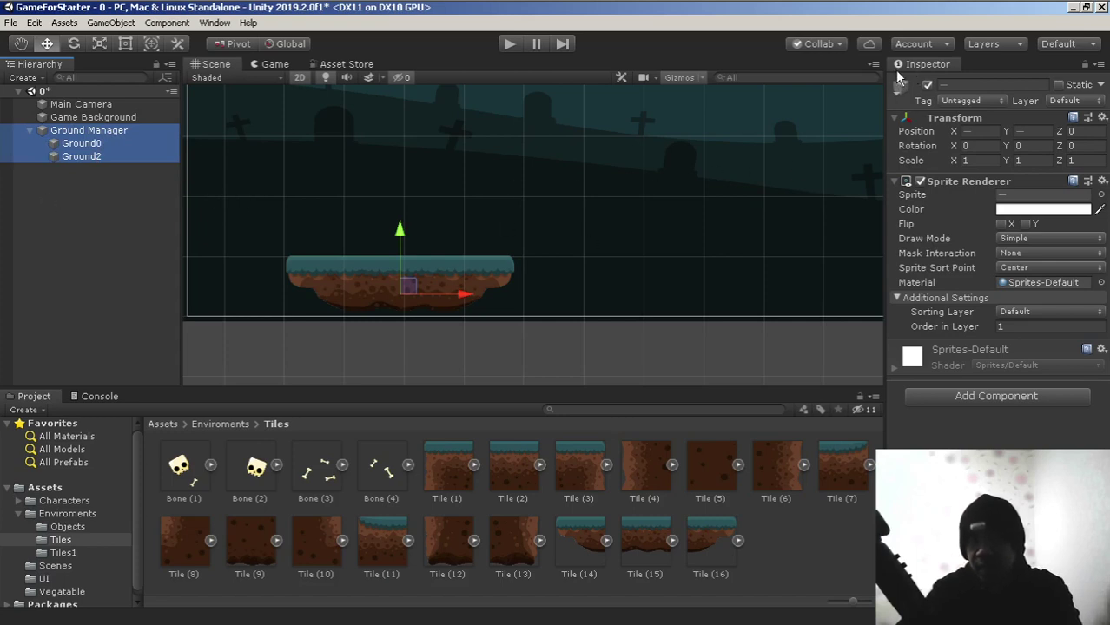
{"action": "left_click", "coordinate": [966, 399]}
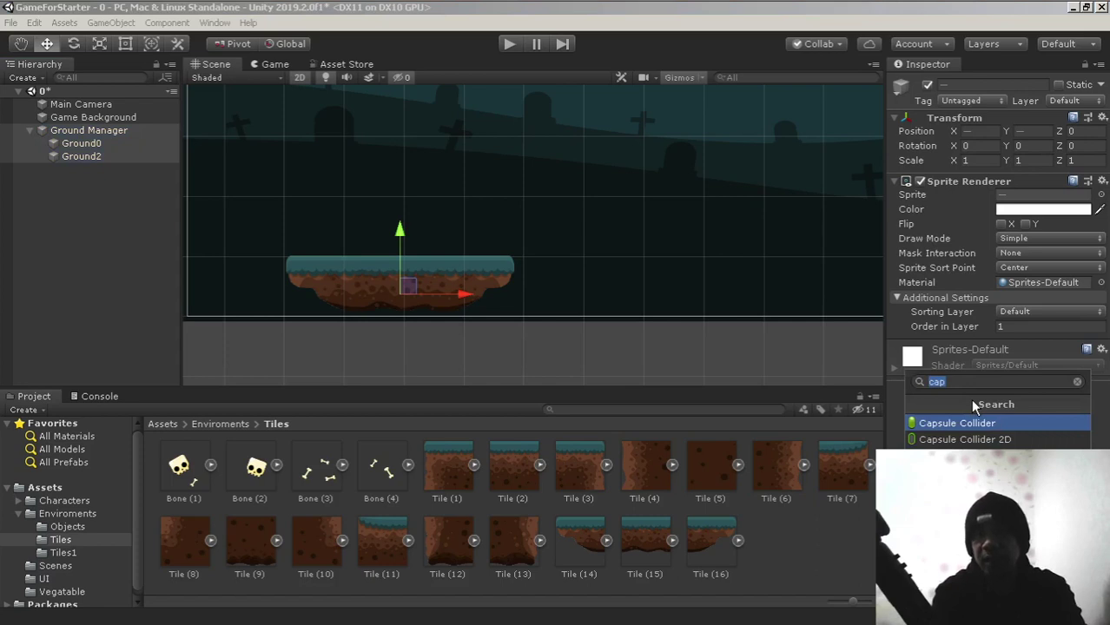
{"action": "type", "text": "box"}
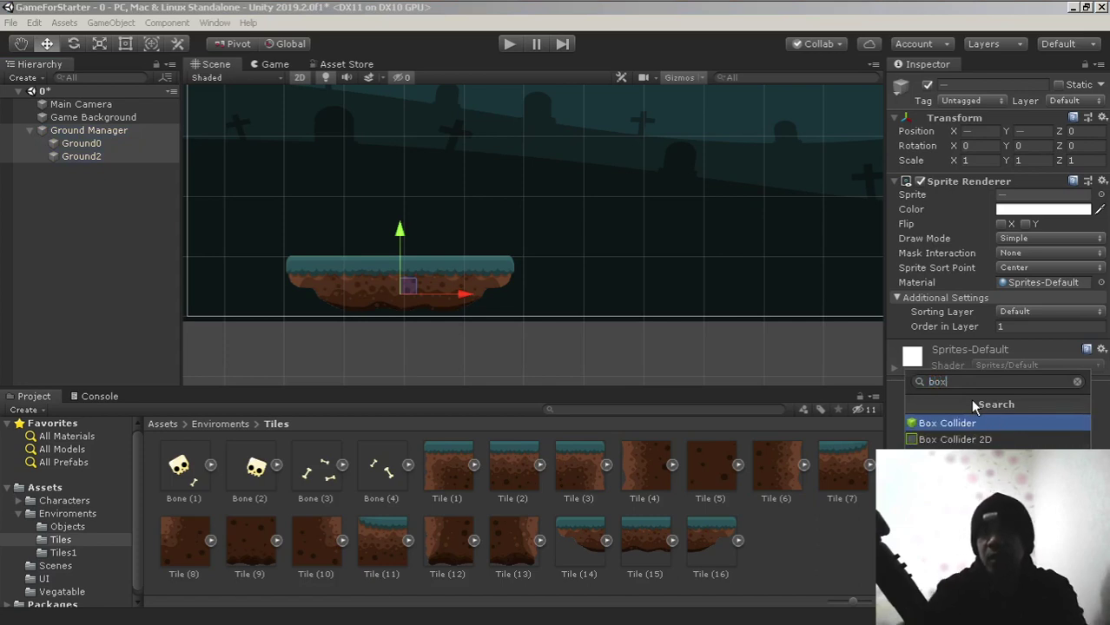
{"action": "left_click", "coordinate": [1010, 441]}
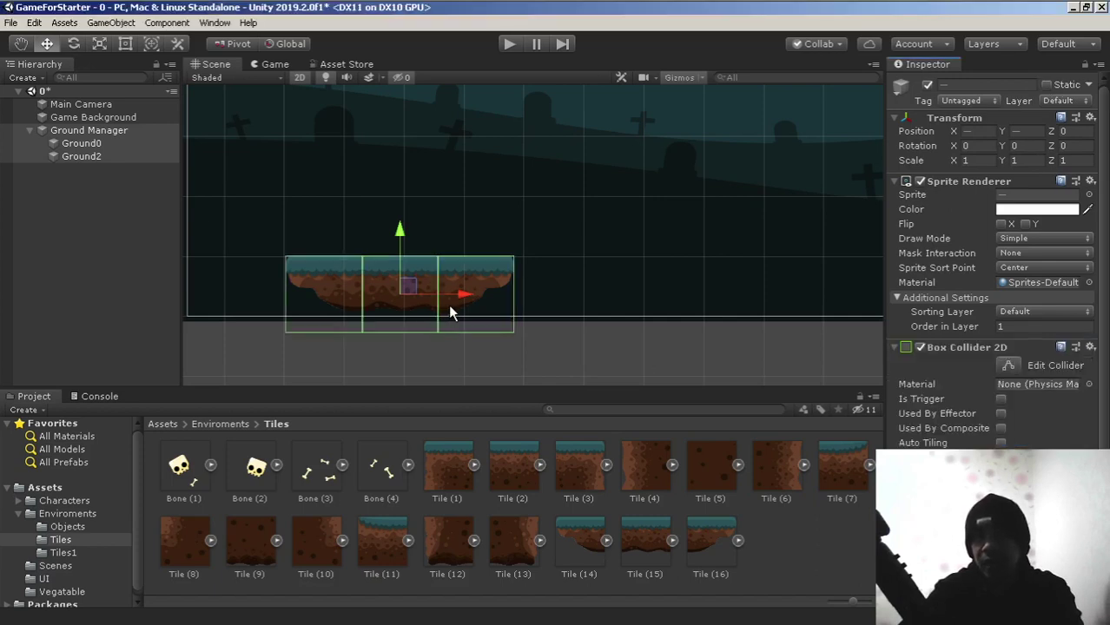
Examine the box collider outlines around the three platform tiles up close.
{"action": "scroll", "coordinate": [448, 304], "scroll_direction": "up", "scroll_amount": 2}
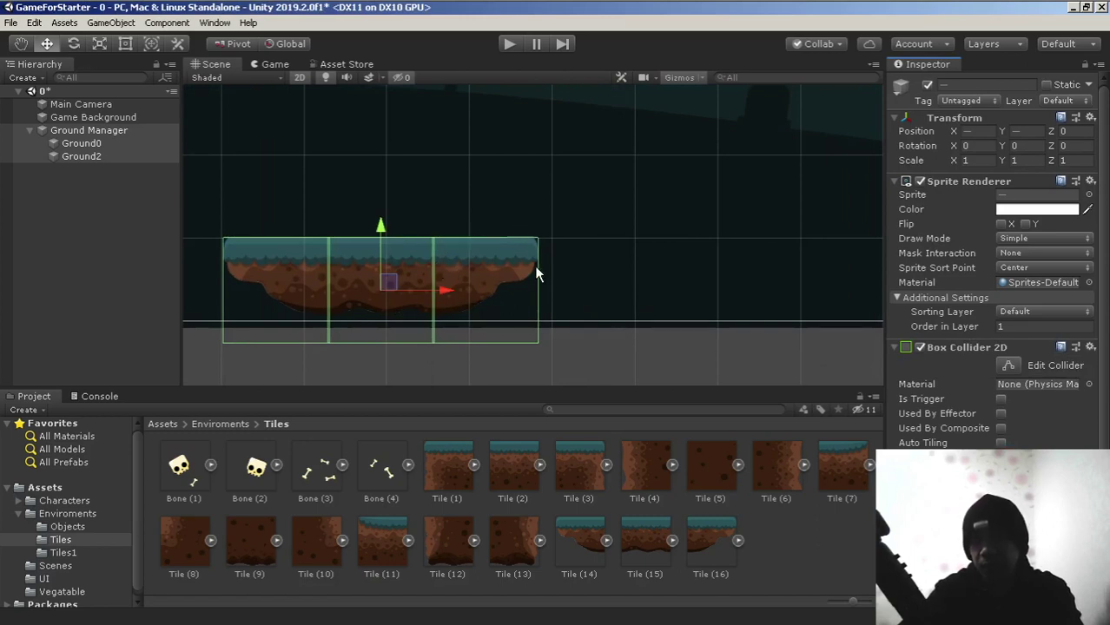
{"action": "scroll", "coordinate": [405, 260], "scroll_direction": "up", "scroll_amount": 3}
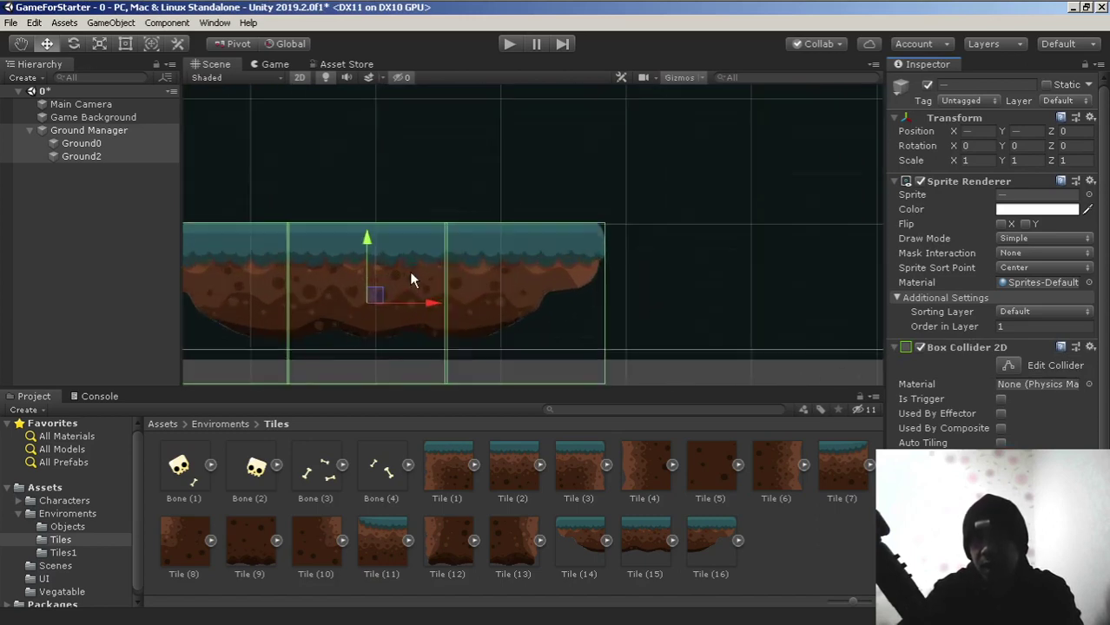
{"action": "middle_click_drag", "start_coordinate": [374, 276], "coordinate": [534, 296]}
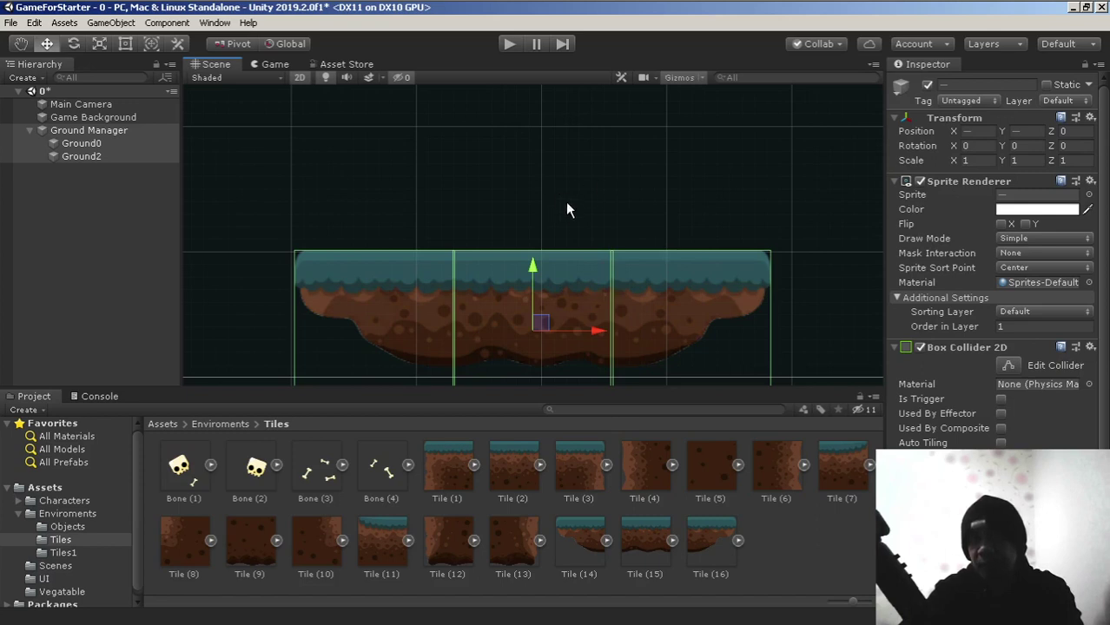
{"action": "middle_click_drag", "start_coordinate": [563, 196], "coordinate": [553, 97]}
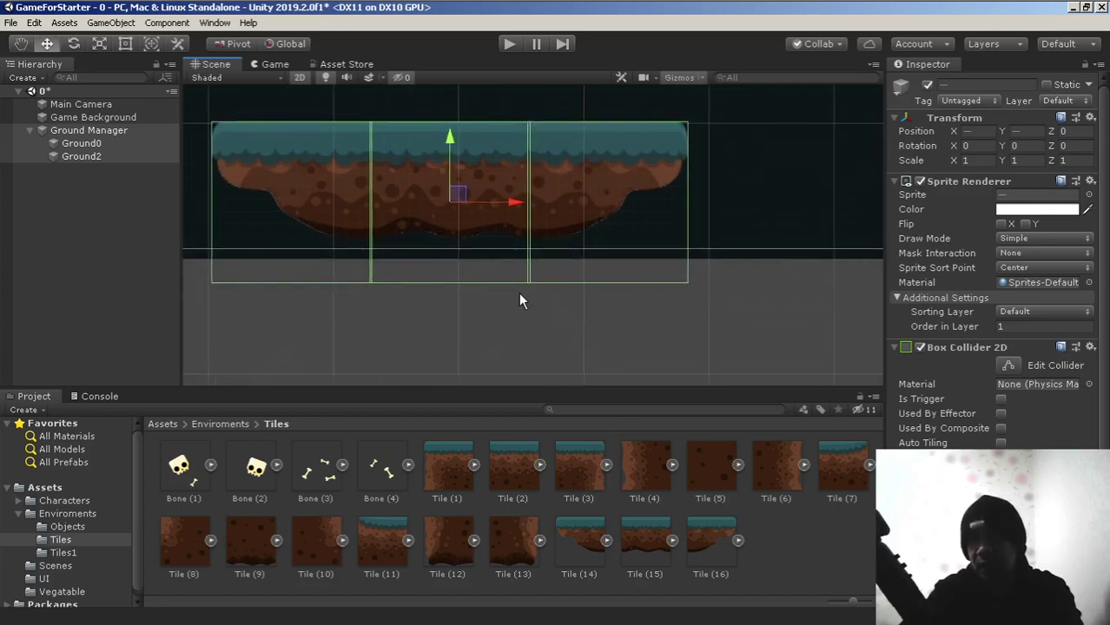
{"action": "middle_click_drag", "start_coordinate": [544, 236], "coordinate": [520, 280]}
{"action": "scroll", "coordinate": [538, 263], "scroll_direction": "down", "scroll_amount": 2}
{"action": "scroll", "coordinate": [539, 257], "scroll_direction": "down", "scroll_amount": 1}
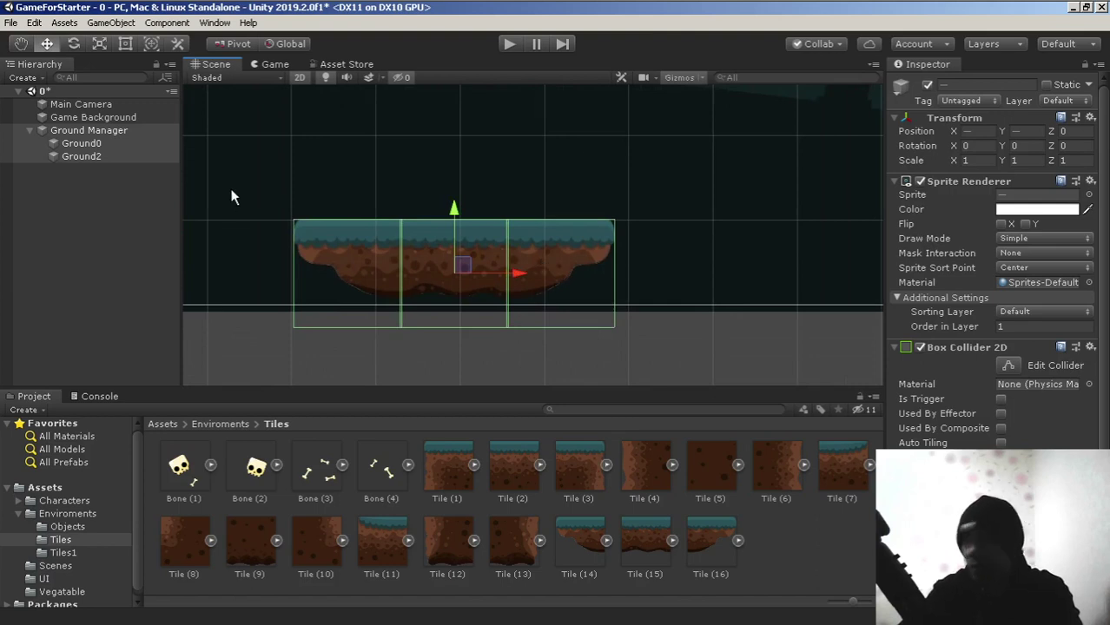
Collapse and duplicate Ground Manager, and move the copy right along X to about -4.367 so it adjoins the original platform.
{"action": "left_click", "coordinate": [87, 132]}
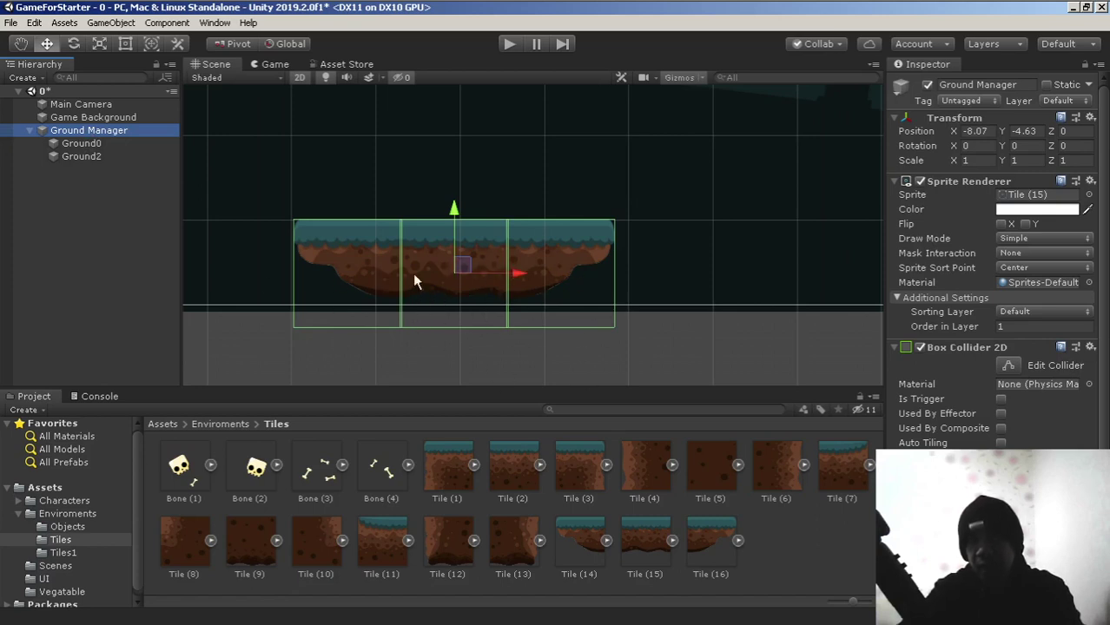
{"action": "scroll", "coordinate": [490, 285], "scroll_direction": "down", "scroll_amount": 2}
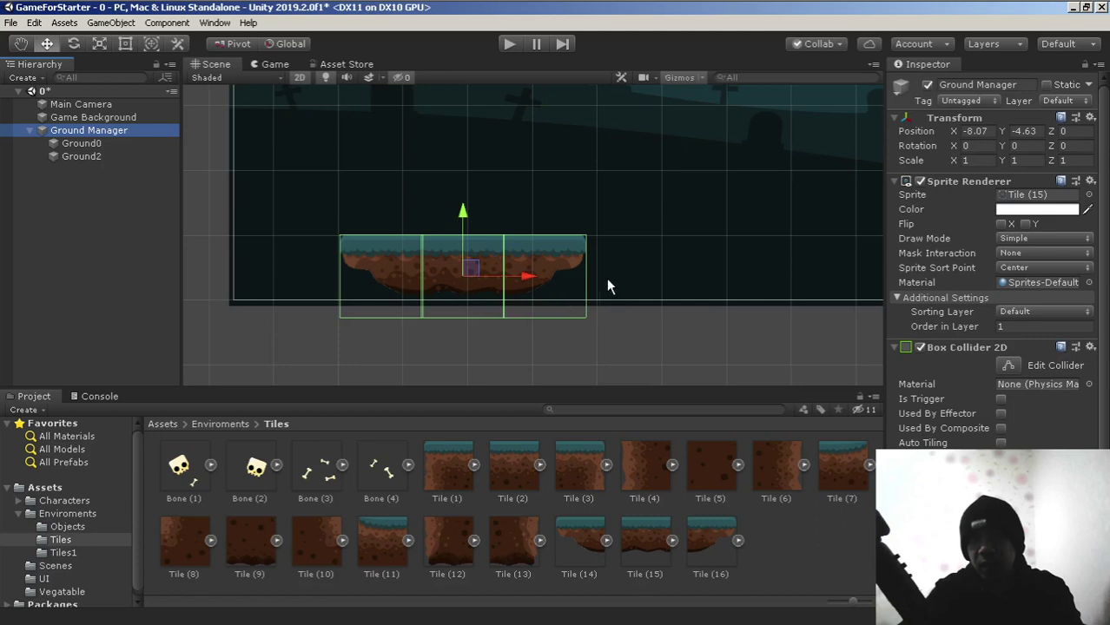
{"action": "middle_click_drag", "start_coordinate": [630, 280], "coordinate": [571, 282]}
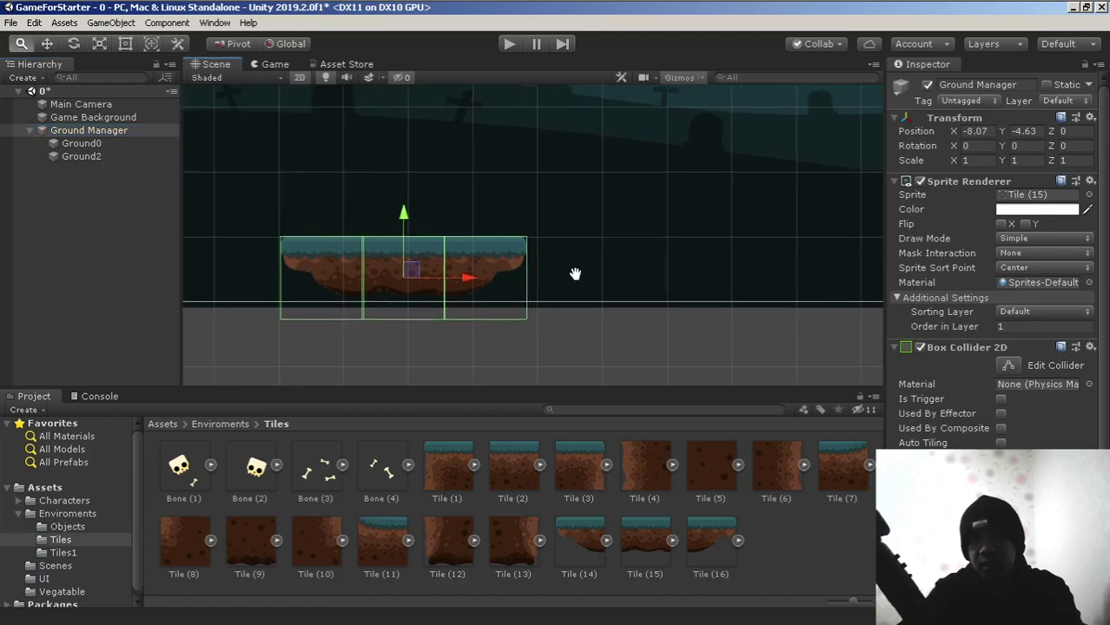
{"action": "left_click", "coordinate": [30, 131]}
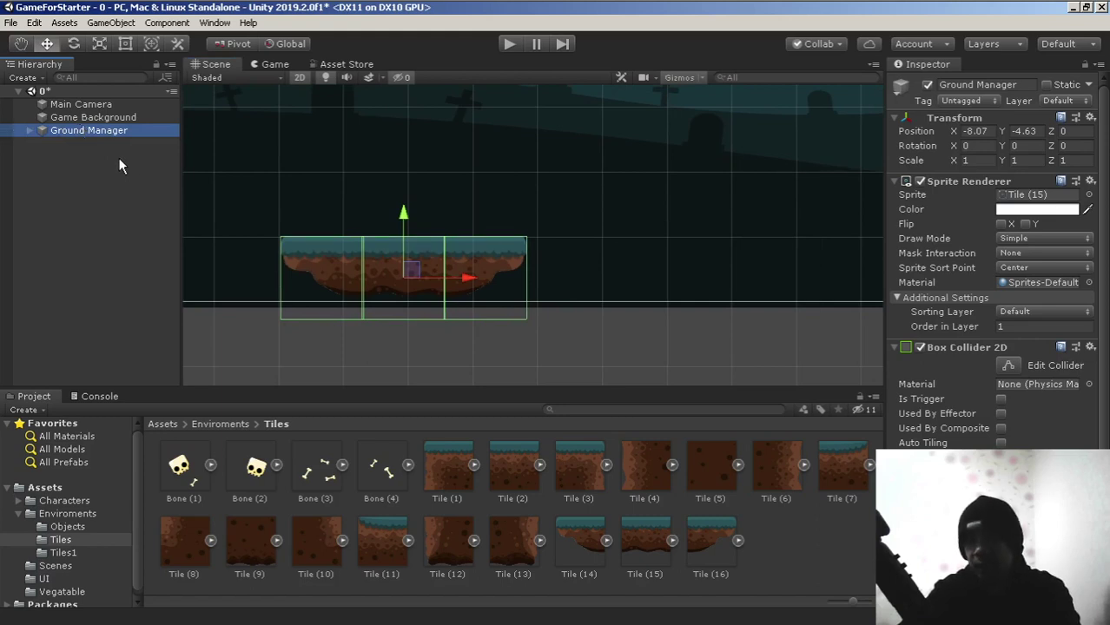
{"action": "key", "text": "ctrl+d"}
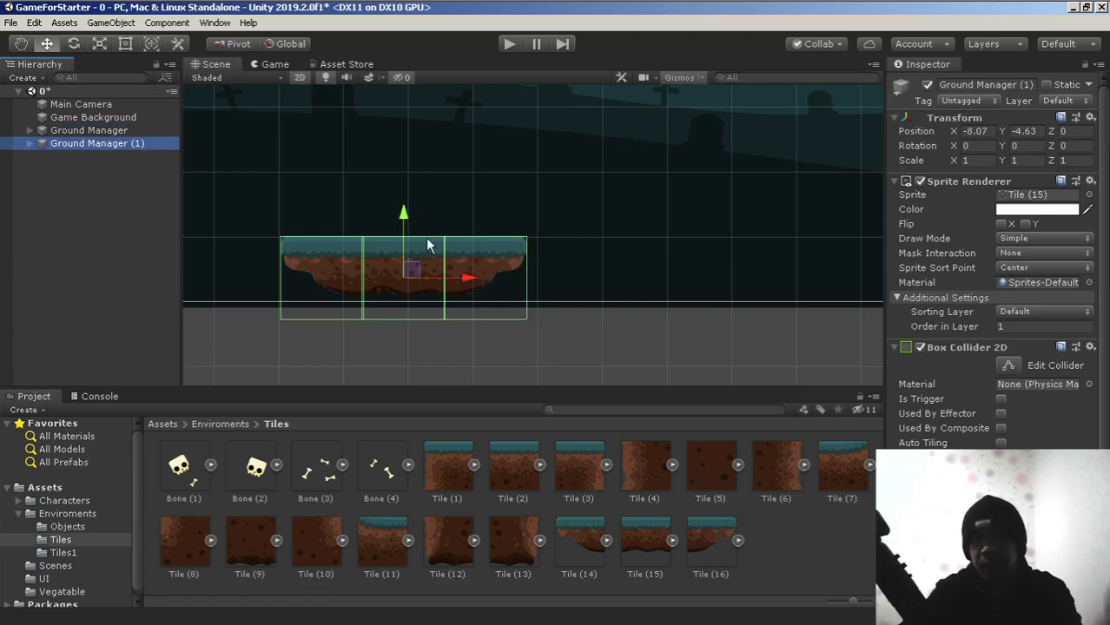
{"action": "left_click_drag", "start_coordinate": [466, 279], "coordinate": [658, 282]}
{"action": "scroll", "coordinate": [717, 283], "scroll_direction": "up", "scroll_amount": 3}
{"action": "scroll", "coordinate": [383, 223], "scroll_direction": "down", "scroll_amount": 4}
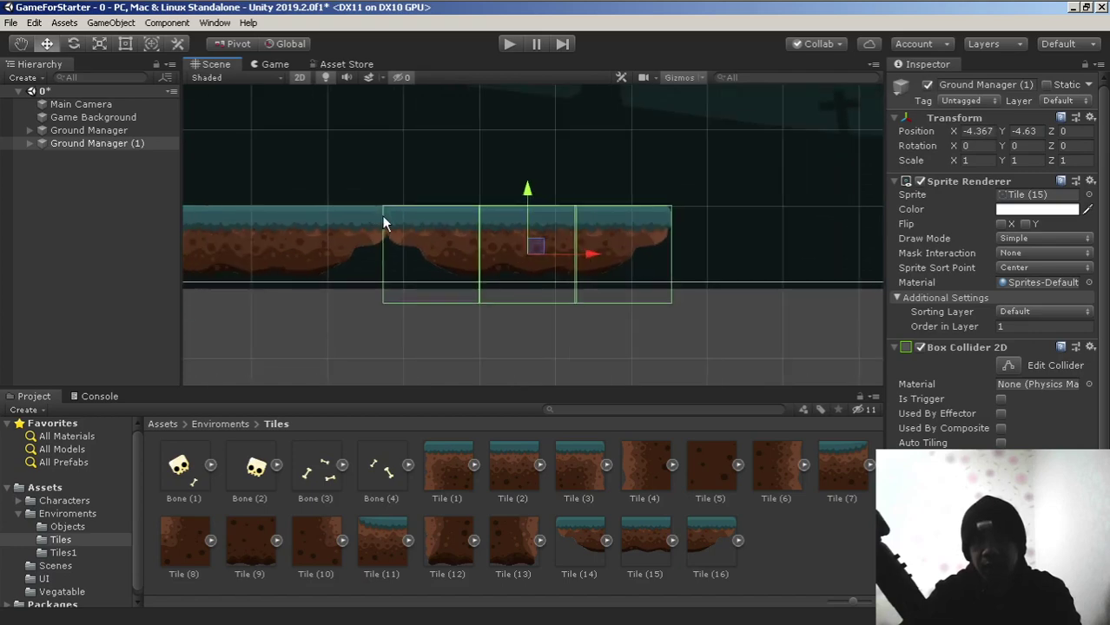
Select both platforms to examine how their colliders meet at the joint, and view them in the Game view.
{"action": "left_click", "coordinate": [80, 133]}
{"action": "left_click", "coordinate": [94, 143], "text": "shift"}
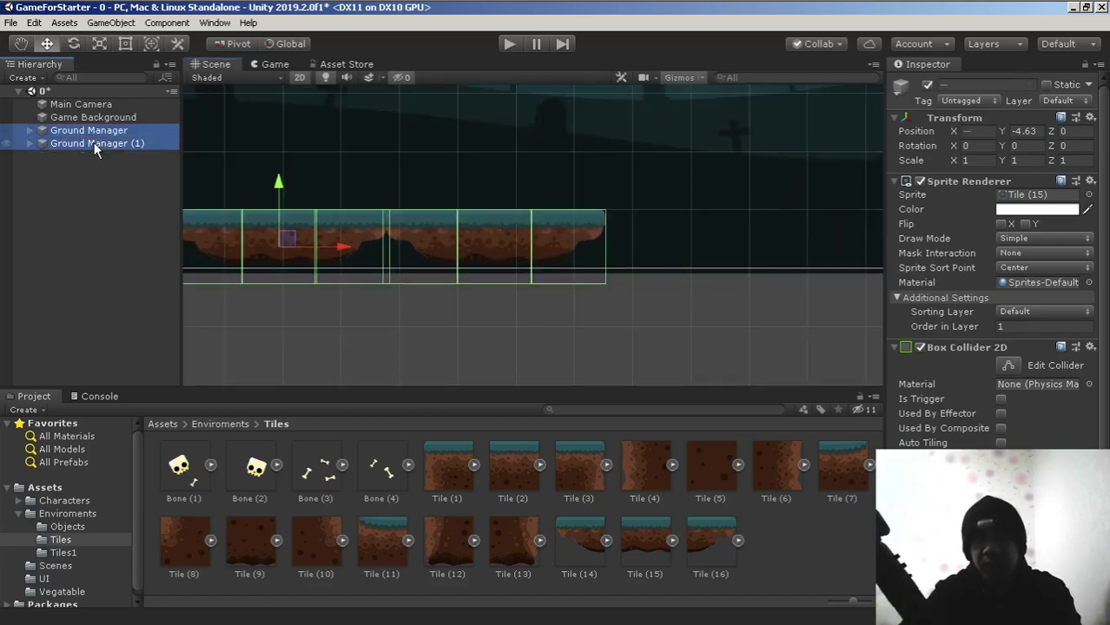
{"action": "scroll", "coordinate": [414, 282], "scroll_direction": "up", "scroll_amount": 2}
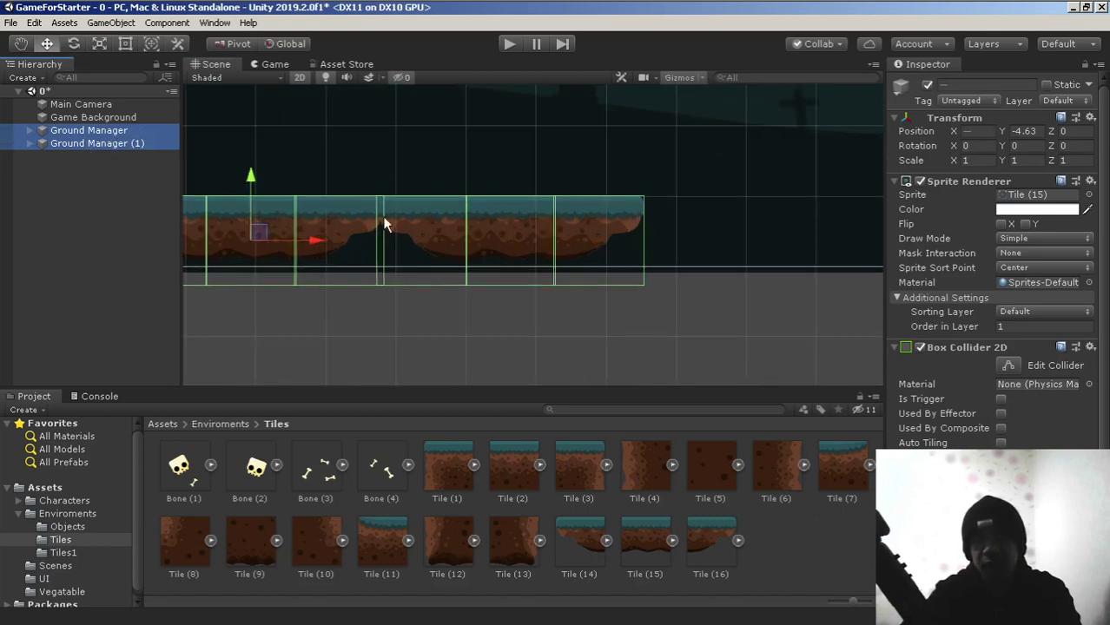
{"action": "middle_click_drag", "start_coordinate": [384, 218], "coordinate": [451, 229]}
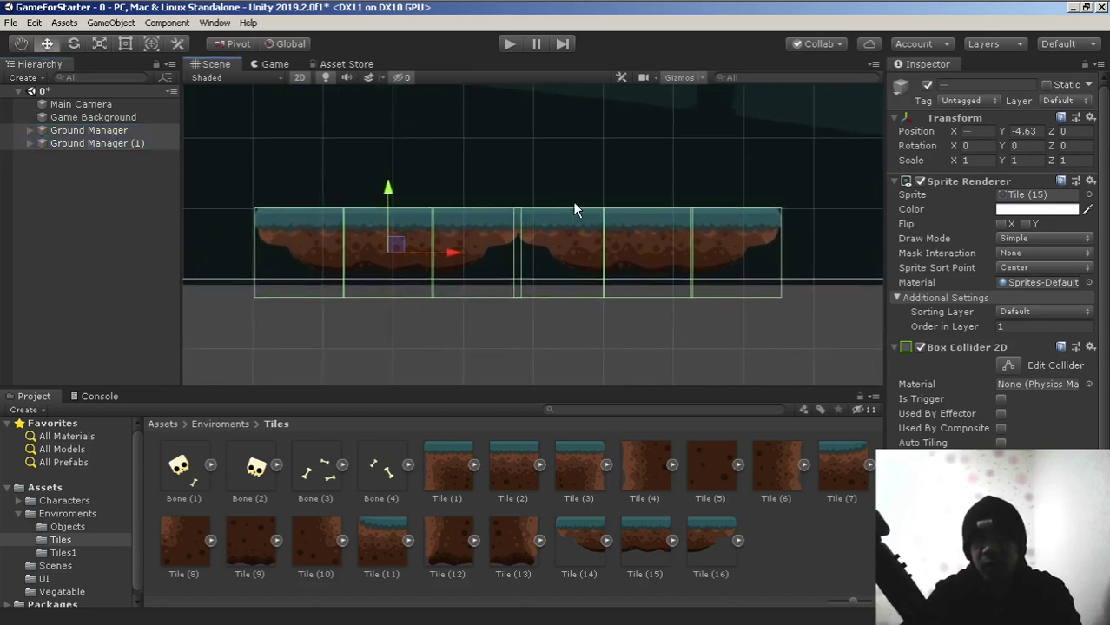
{"action": "left_click", "coordinate": [271, 64]}
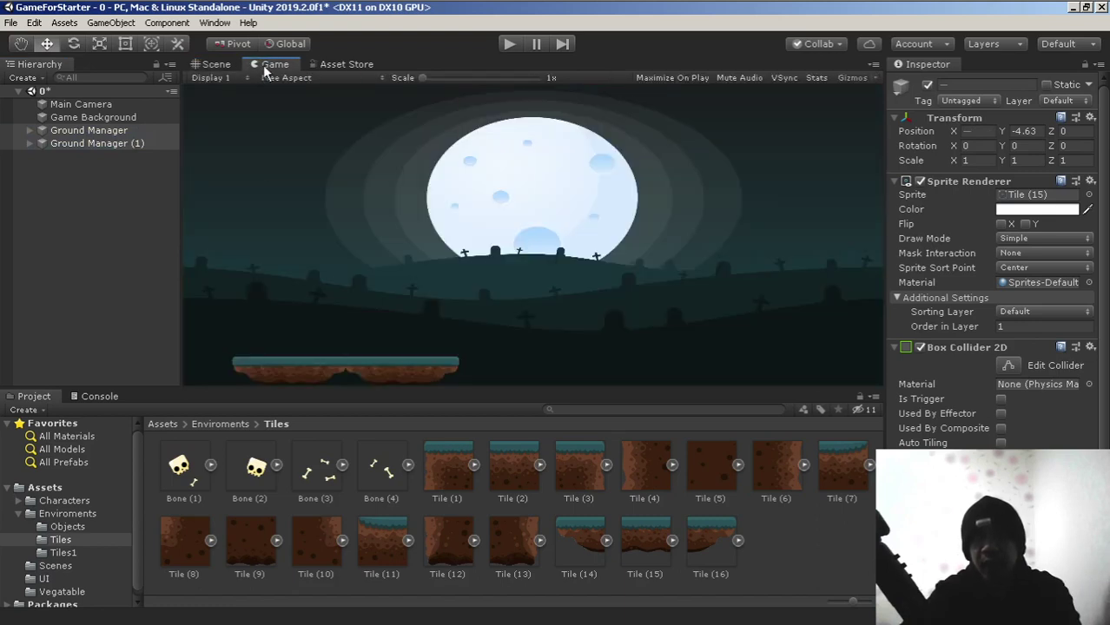
Maximize the Game view to examine the two joined platforms, and restore the normal layout.
{"action": "right_click", "coordinate": [265, 70]}
{"action": "left_click", "coordinate": [351, 39]}
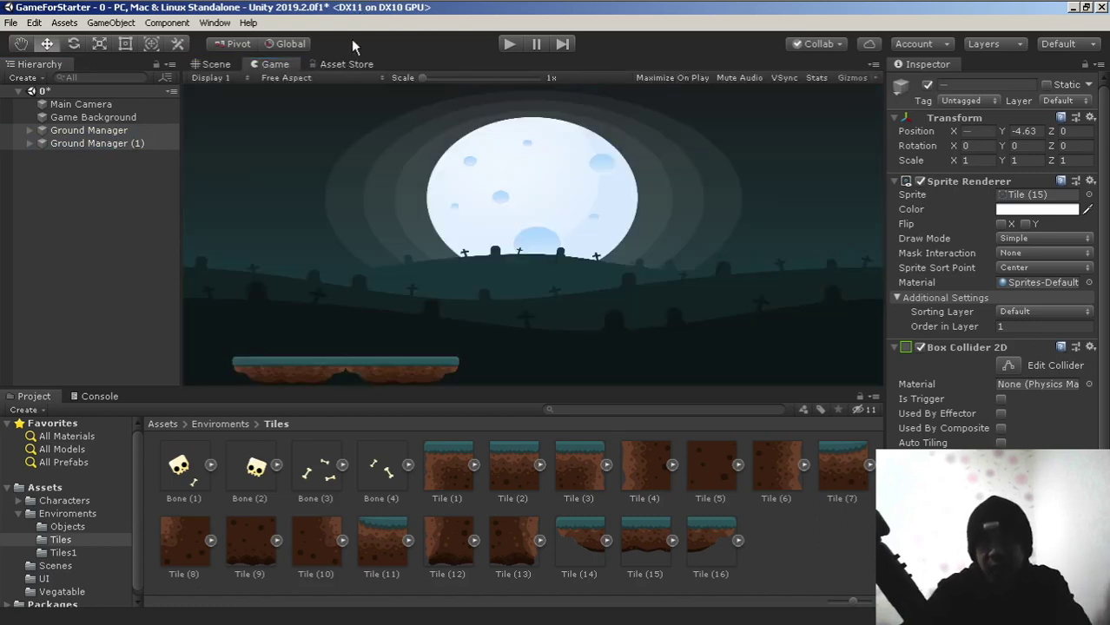
{"action": "right_click", "coordinate": [276, 66]}
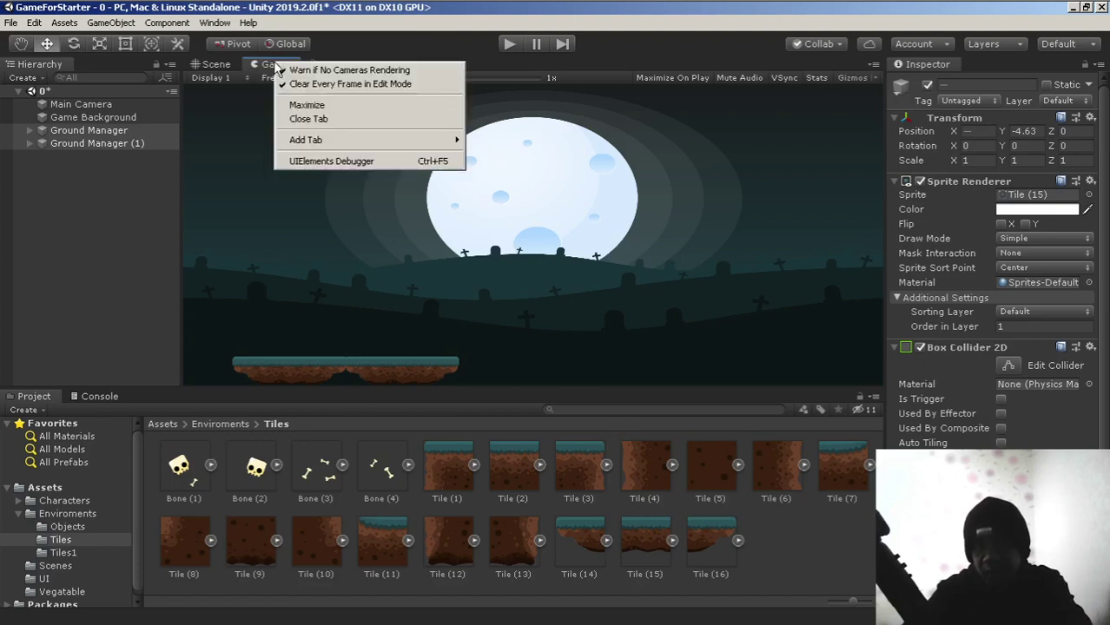
{"action": "left_click", "coordinate": [308, 106]}
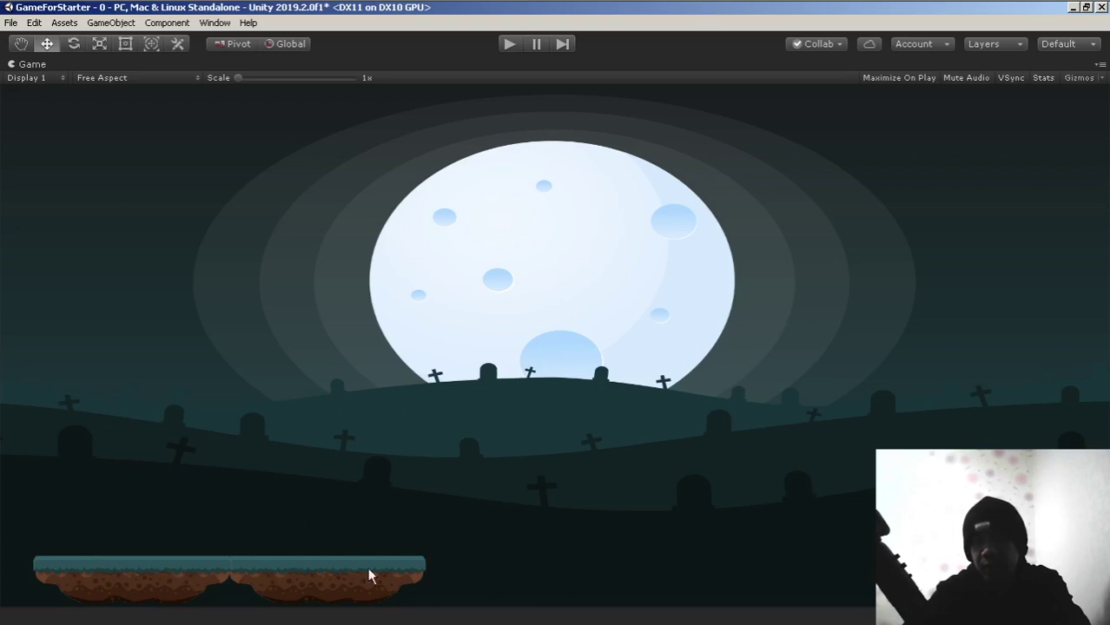
{"action": "right_click", "coordinate": [171, 64]}
{"action": "left_click", "coordinate": [201, 105]}
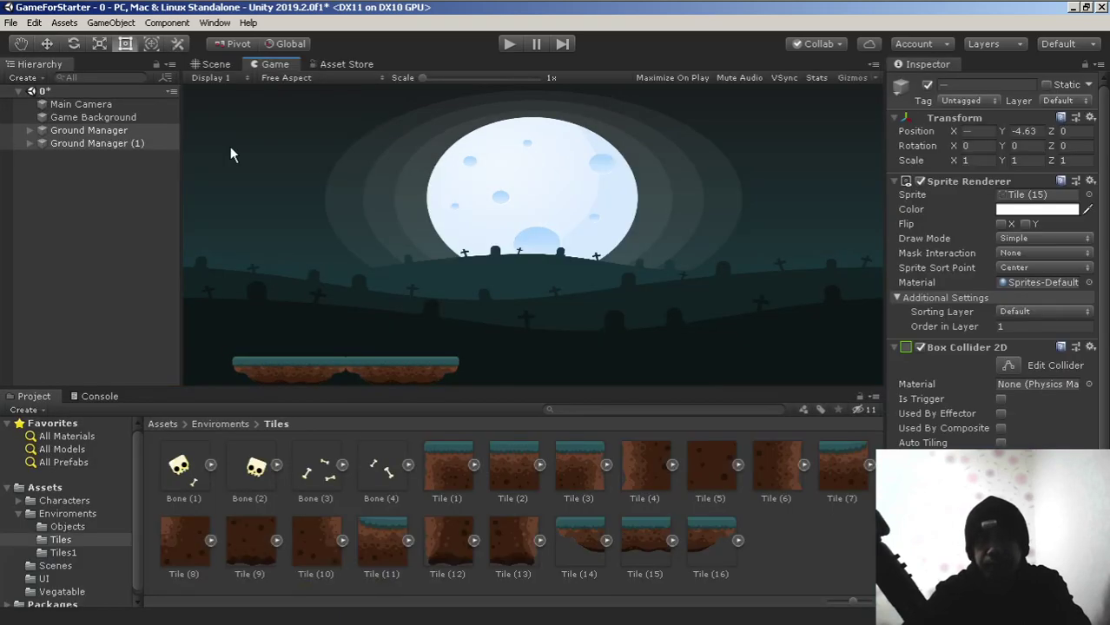
Select Ground Manager and Ground Manager (1) in turn in the Scene view to inspect each platform and the free space beside them.
{"action": "left_click", "coordinate": [106, 132]}
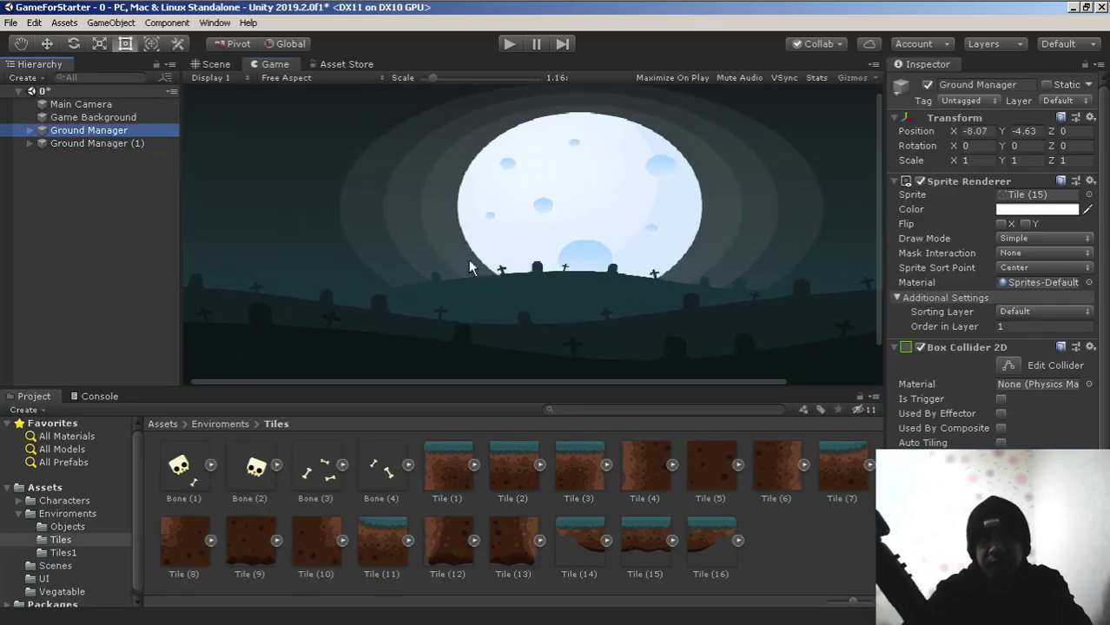
{"action": "left_click", "coordinate": [216, 67]}
{"action": "left_click", "coordinate": [117, 145]}
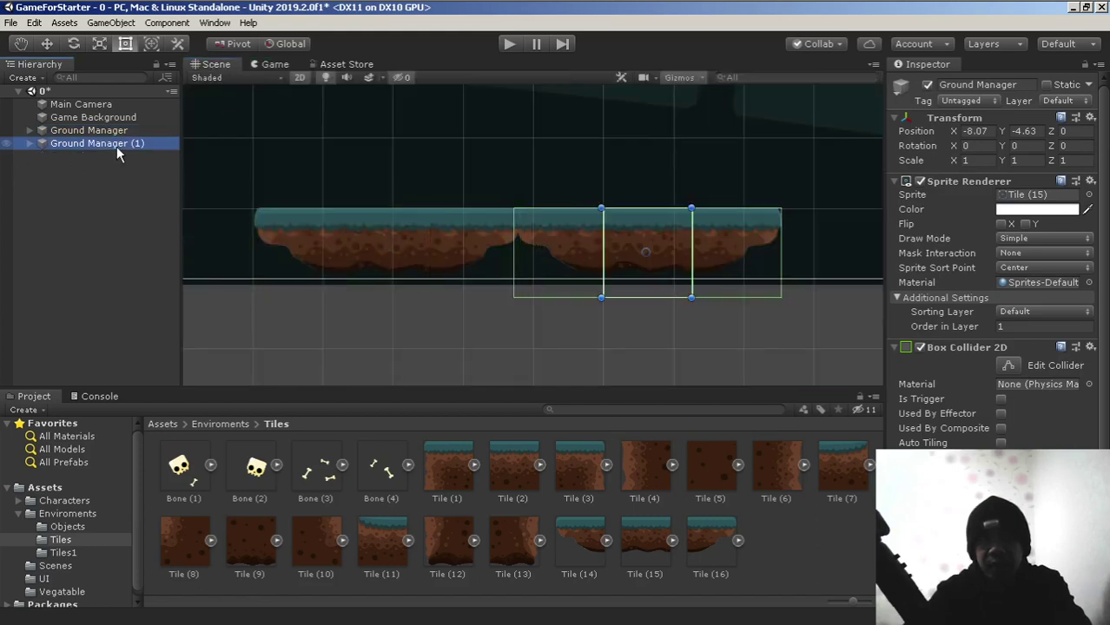
{"action": "middle_click_drag", "start_coordinate": [639, 243], "coordinate": [373, 219]}
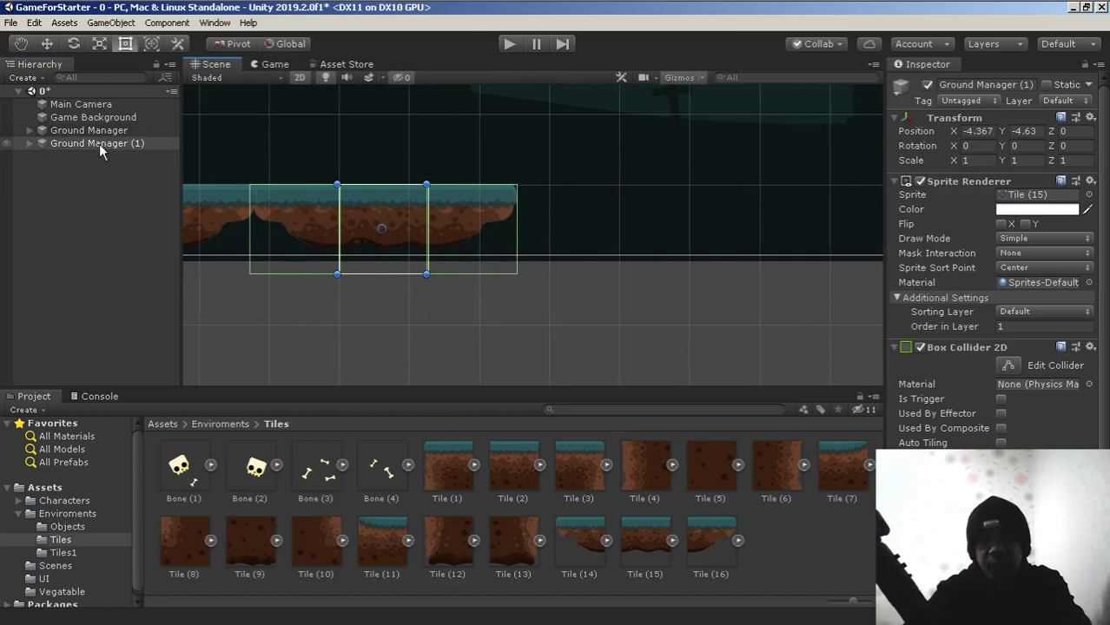
{"action": "left_click", "coordinate": [100, 144]}
{"action": "scroll", "coordinate": [517, 195], "scroll_direction": "down", "scroll_amount": 2}
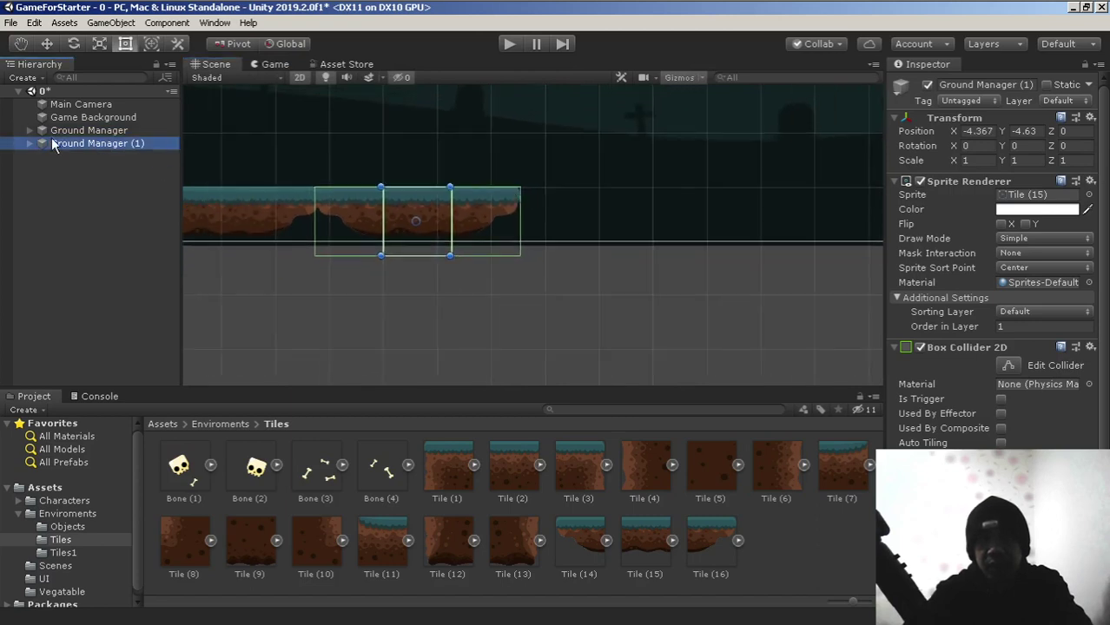
{"action": "scroll", "coordinate": [422, 182], "scroll_direction": "down", "scroll_amount": 1}
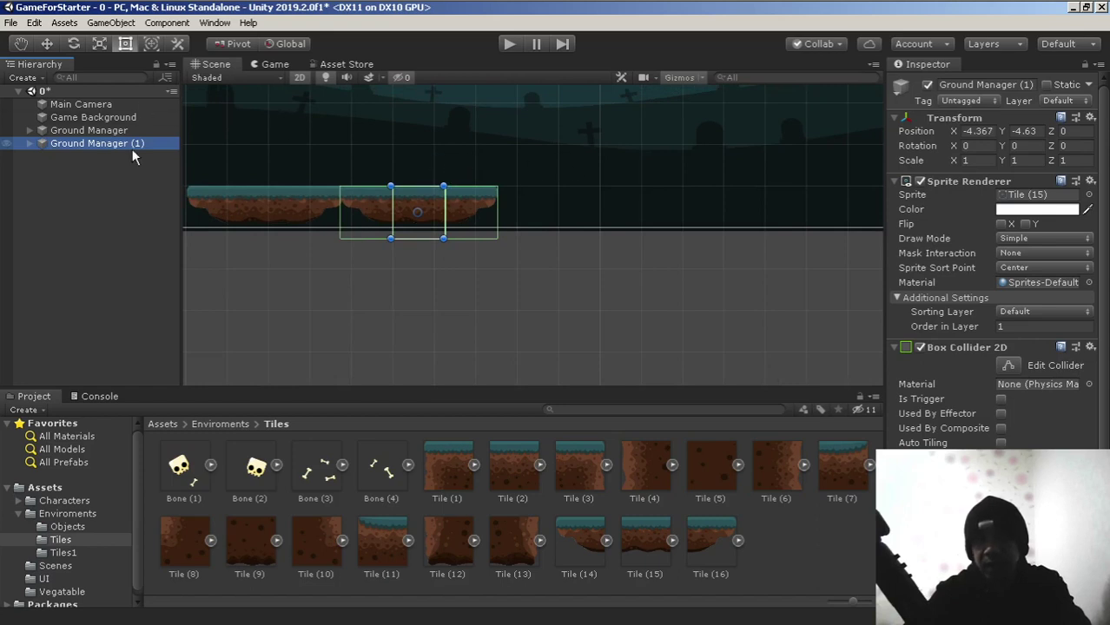
{"action": "scroll", "coordinate": [643, 172], "scroll_direction": "down", "scroll_amount": 1}
{"action": "middle_click_drag", "start_coordinate": [643, 172], "coordinate": [488, 185]}
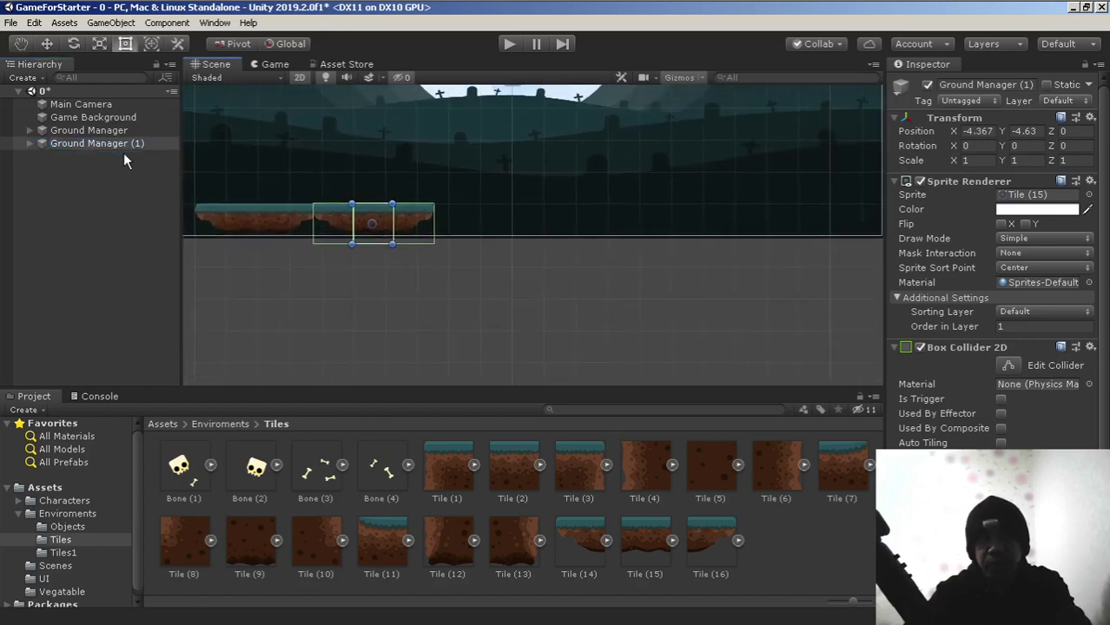
Duplicate Ground Manager (1) and move the copy right along X to about -0.58, against the end of the second platform.
{"action": "left_click", "coordinate": [125, 145]}
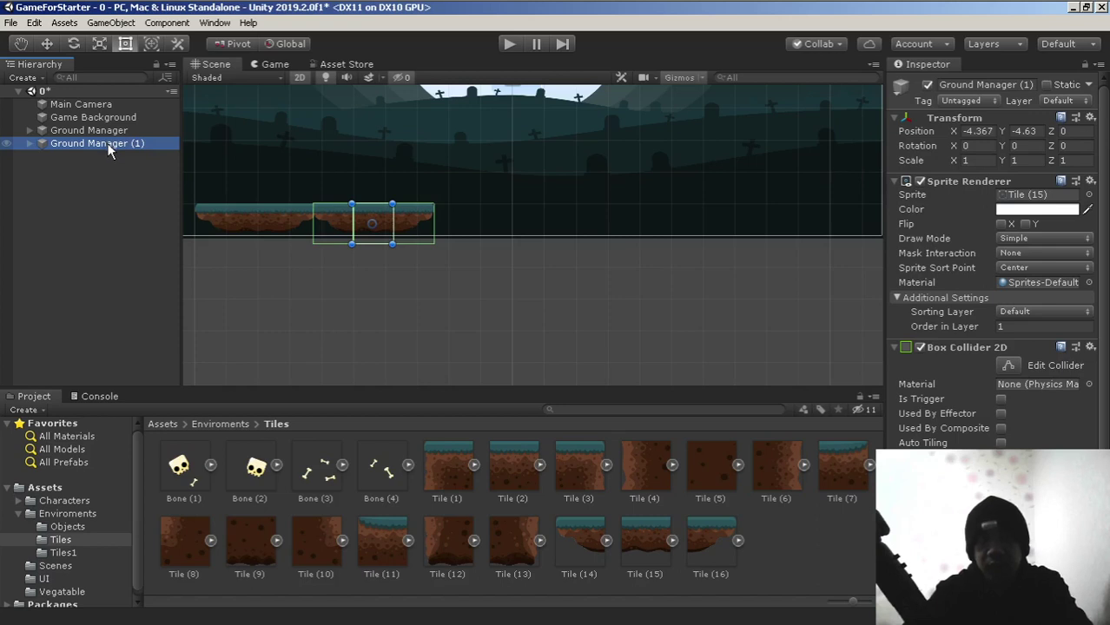
{"action": "key", "text": "ctrl+d"}
{"action": "scroll", "coordinate": [479, 136], "scroll_direction": "up", "scroll_amount": 1}
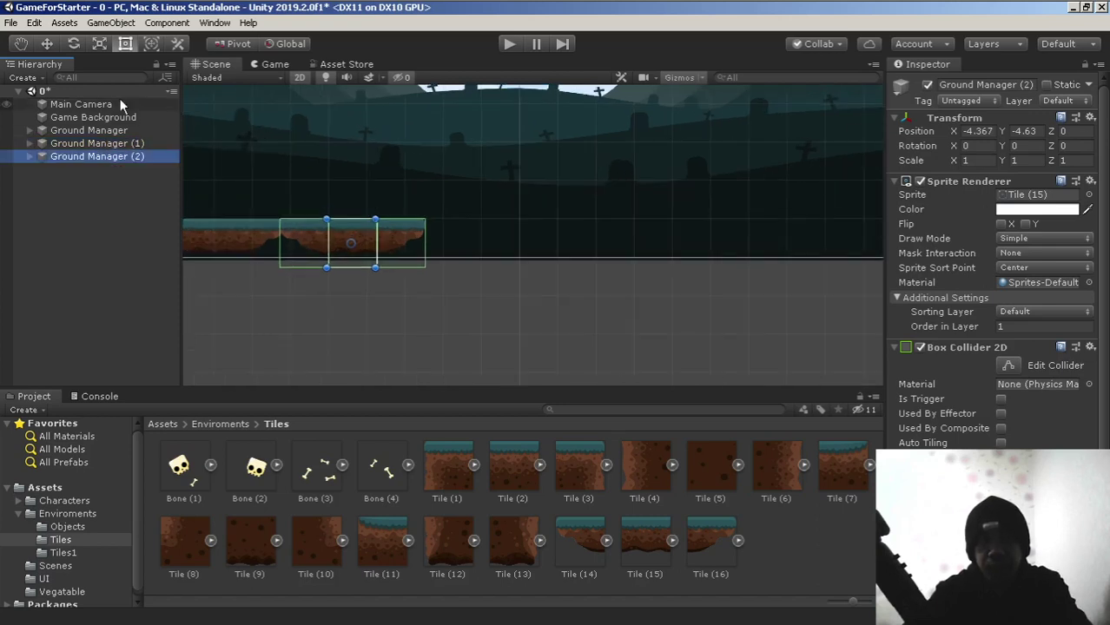
{"action": "left_click", "coordinate": [46, 45]}
{"action": "scroll", "coordinate": [429, 238], "scroll_direction": "up", "scroll_amount": 3}
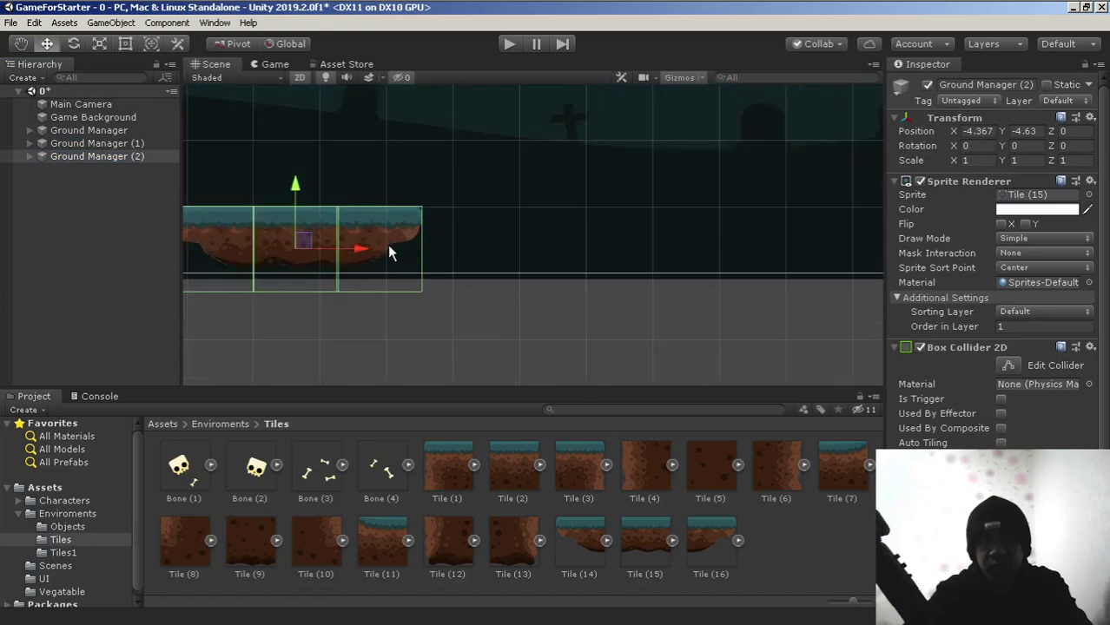
{"action": "left_click_drag", "start_coordinate": [358, 250], "coordinate": [608, 250]}
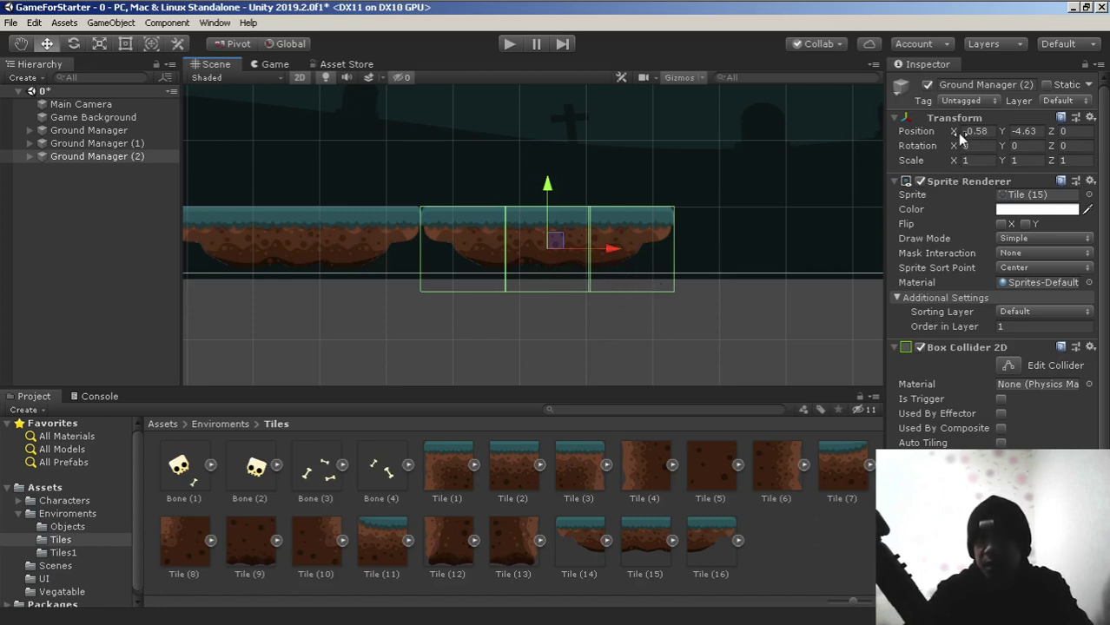
Duplicate Ground Manager (2) and move the copy right along X to about 2.931 to continue the ground row.
{"action": "scroll", "coordinate": [714, 252], "scroll_direction": "up", "scroll_amount": 3}
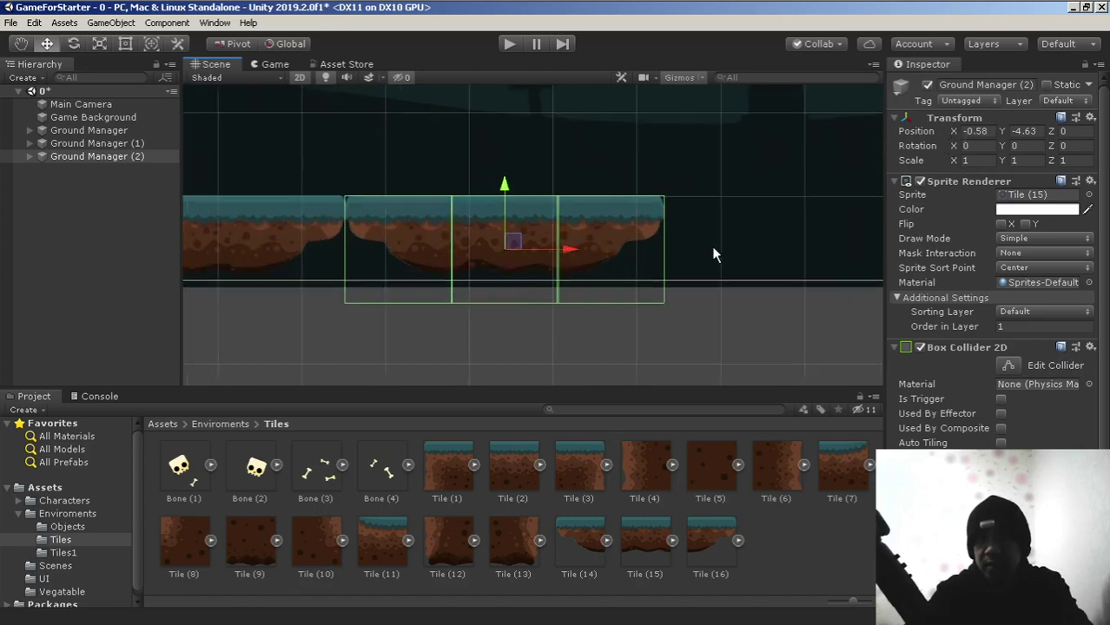
{"action": "left_click_drag", "start_coordinate": [550, 258], "coordinate": [867, 278]}
{"action": "left_click", "coordinate": [124, 158]}
{"action": "key", "text": "ctrl+d"}
{"action": "middle_click_drag", "start_coordinate": [670, 252], "coordinate": [281, 222]}
Duplicate Ground Manager (3) and move the copy right along X to about 6.416 as the fifth platform.
{"action": "left_click", "coordinate": [95, 172]}
{"action": "key", "text": "ctrl+d"}
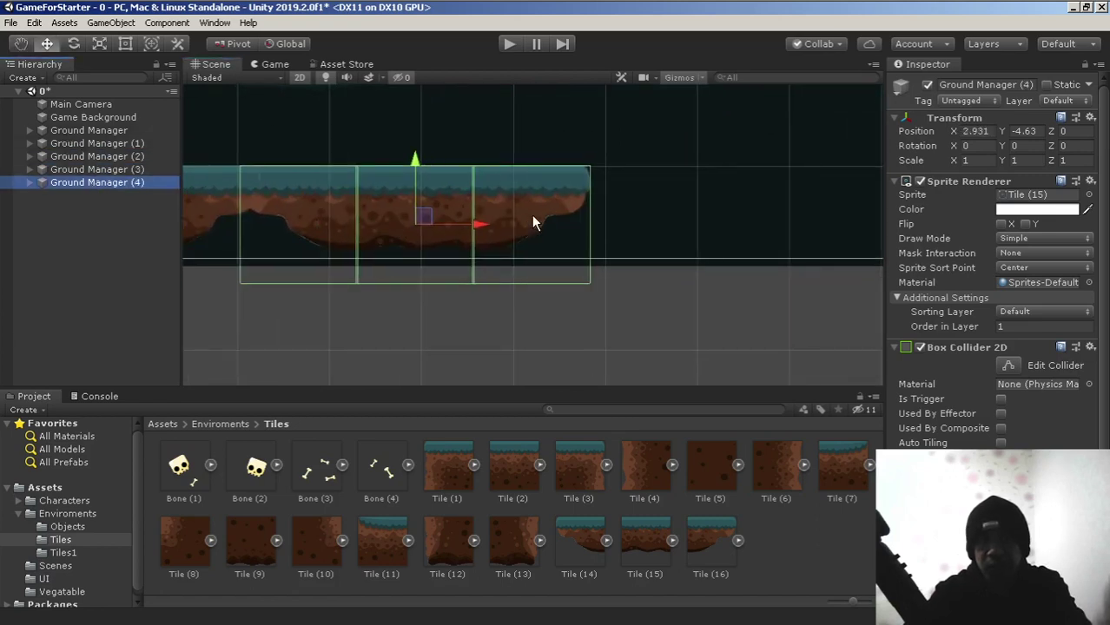
{"action": "left_click_drag", "start_coordinate": [482, 225], "coordinate": [825, 236]}
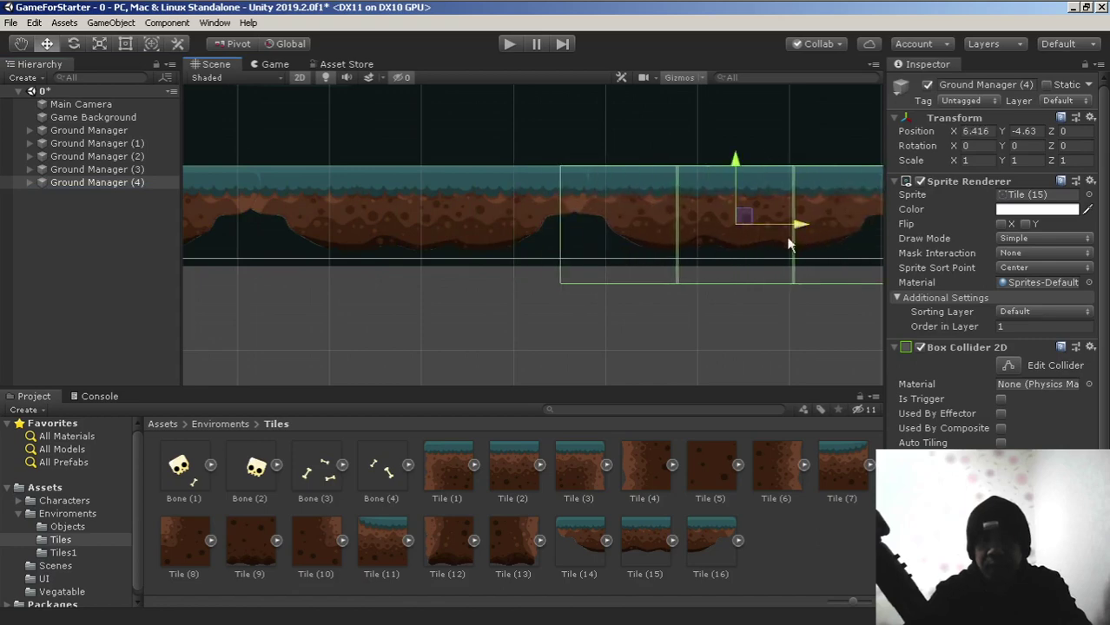
{"action": "middle_click_drag", "start_coordinate": [632, 218], "coordinate": [247, 228]}
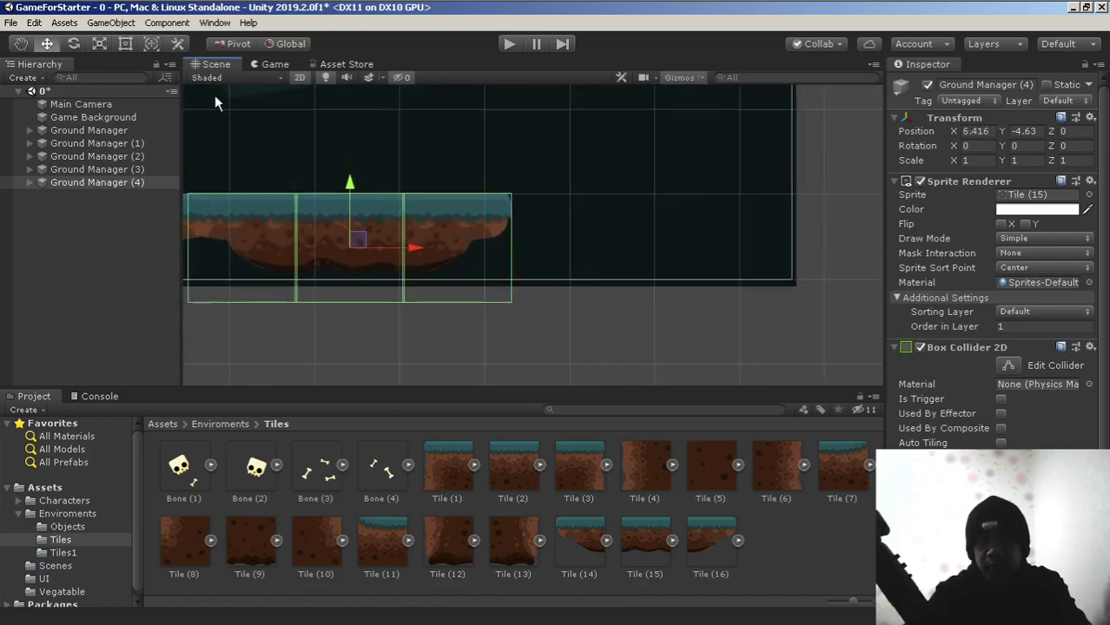
Examine the whole platform row in a maximized Game view at 1x scale, and restore the normal layout.
{"action": "left_click", "coordinate": [272, 69]}
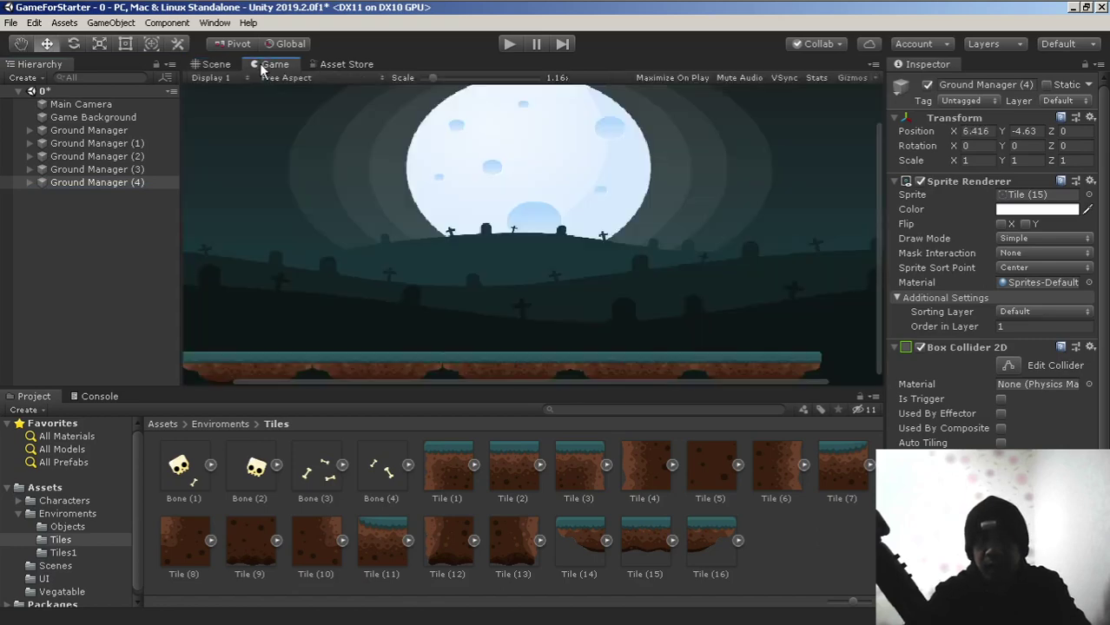
{"action": "right_click", "coordinate": [267, 69]}
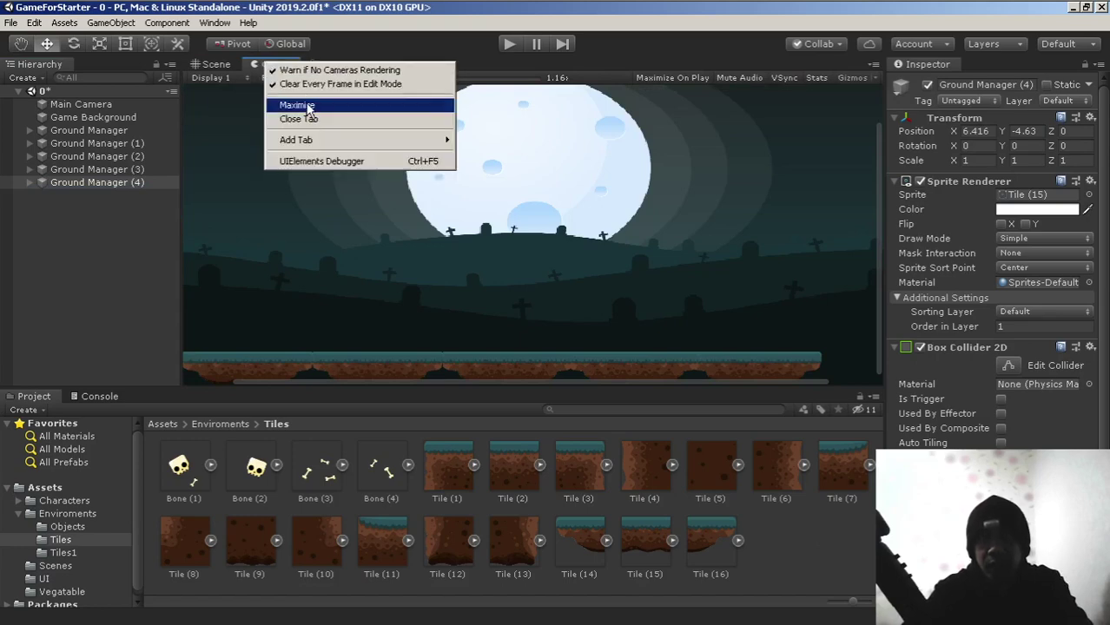
{"action": "left_click", "coordinate": [306, 108]}
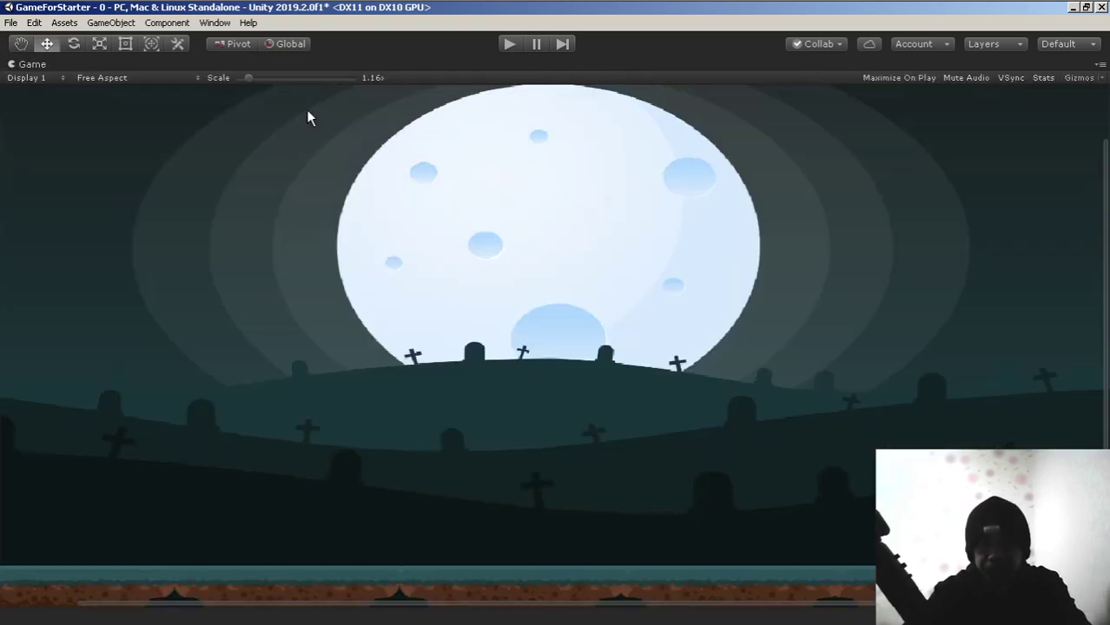
{"action": "left_click_drag", "start_coordinate": [868, 603], "coordinate": [546, 601]}
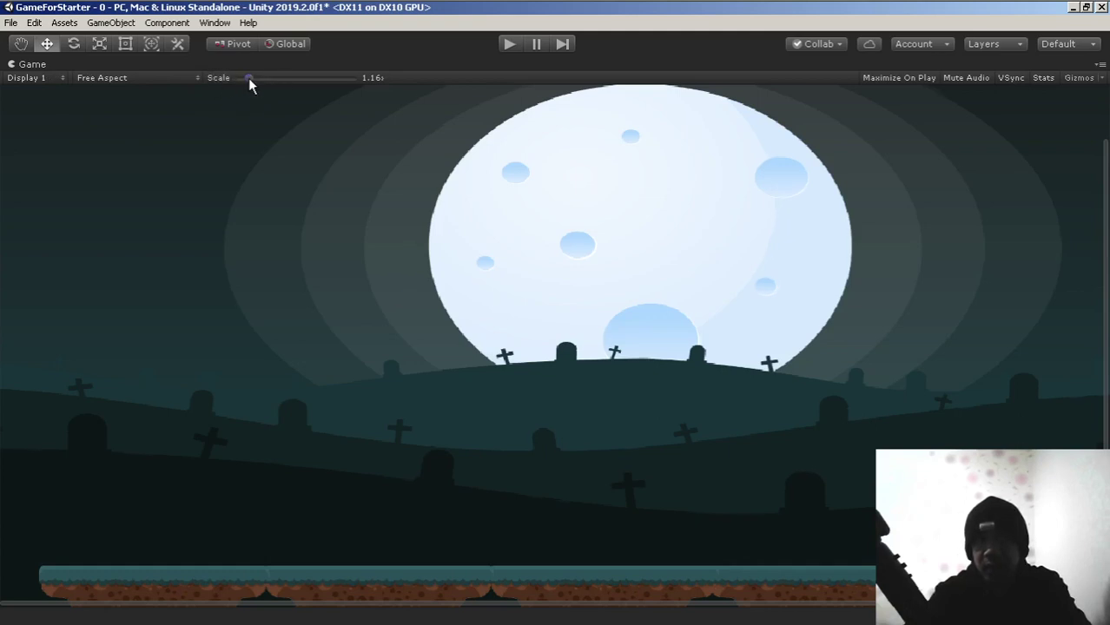
{"action": "left_click_drag", "start_coordinate": [248, 78], "coordinate": [111, 83]}
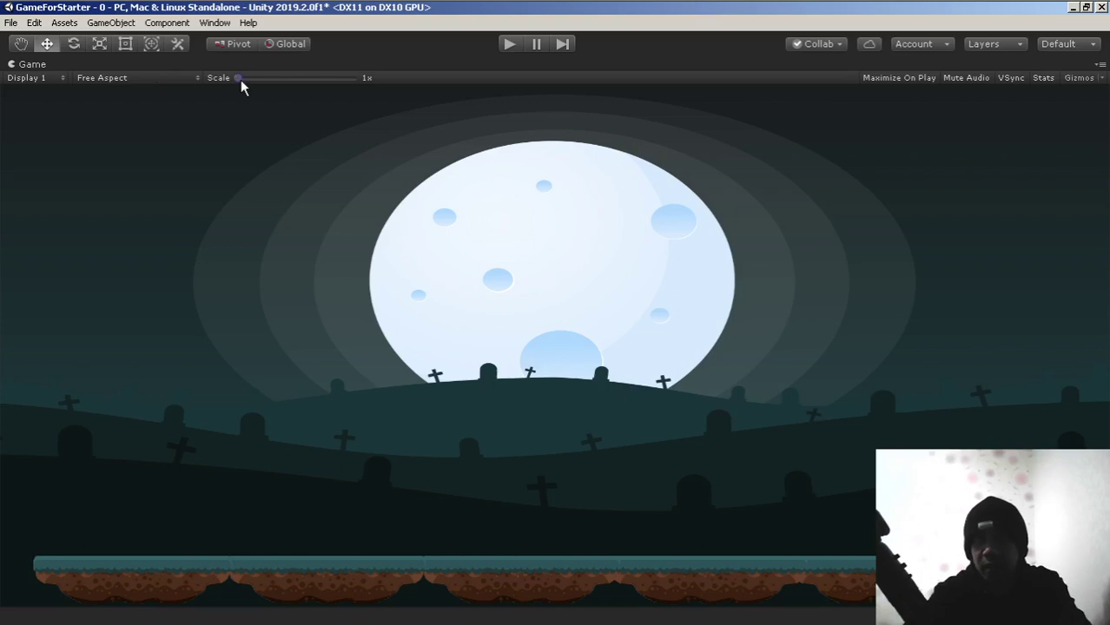
{"action": "left_click_drag", "start_coordinate": [240, 80], "coordinate": [184, 85]}
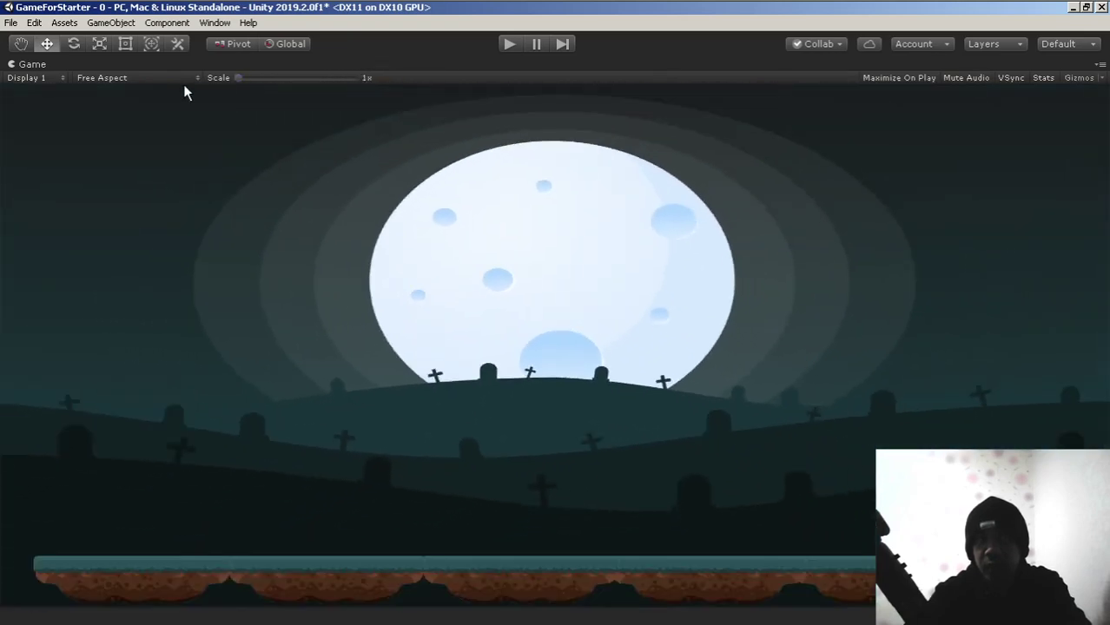
{"action": "right_click", "coordinate": [43, 66]}
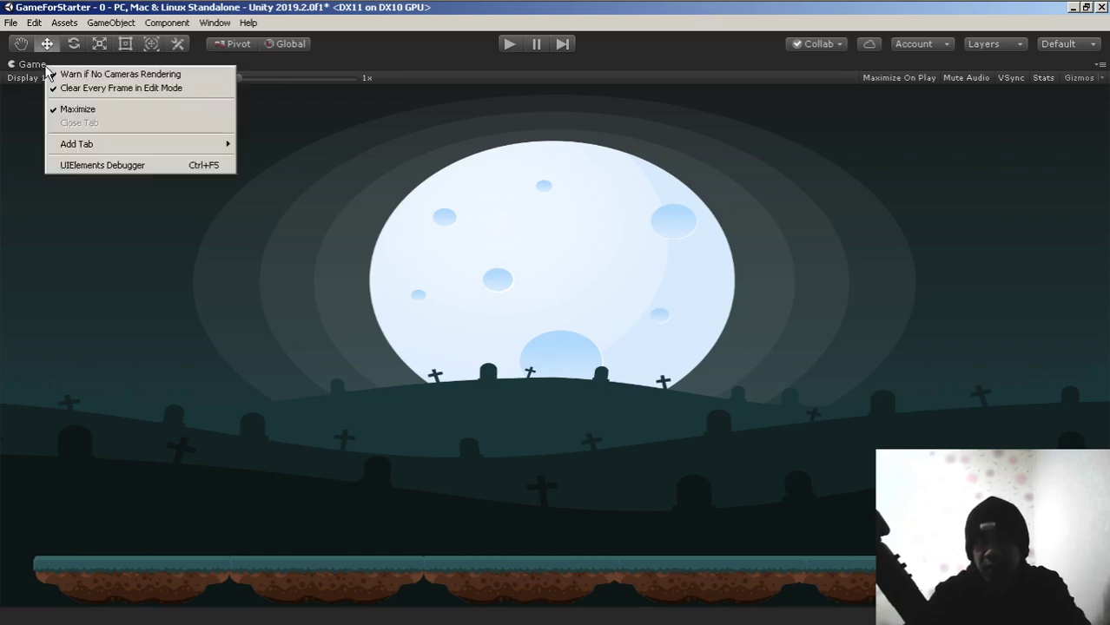
{"action": "left_click", "coordinate": [78, 110]}
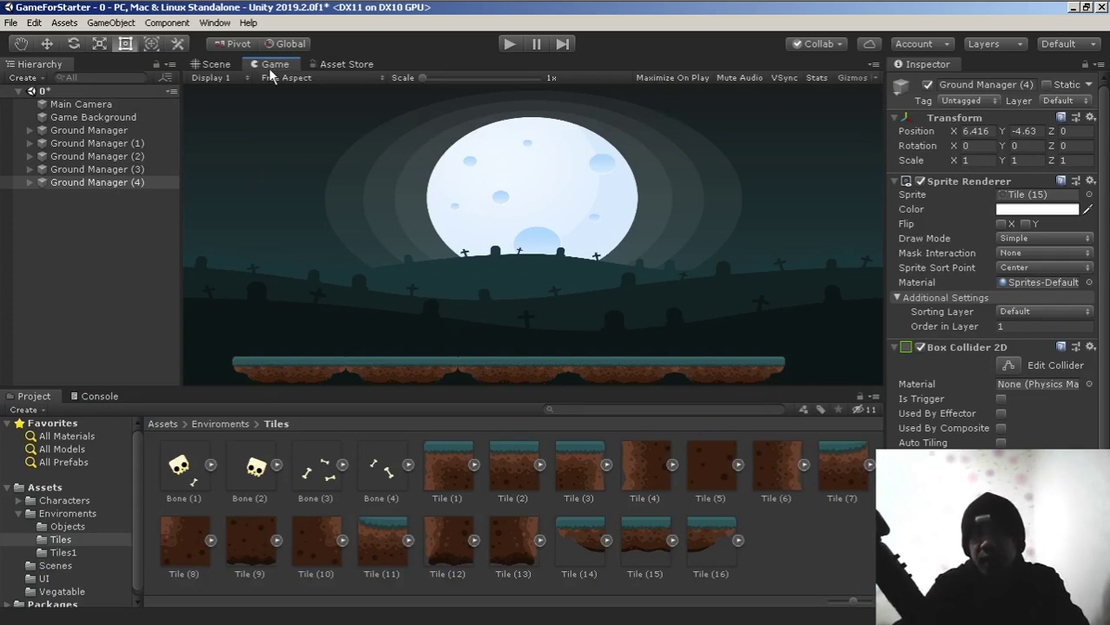
Enable Maximize On Play and test-run the scene full size, stopping play mode after the preview.
{"action": "left_click", "coordinate": [657, 79]}
{"action": "left_click", "coordinate": [658, 80]}
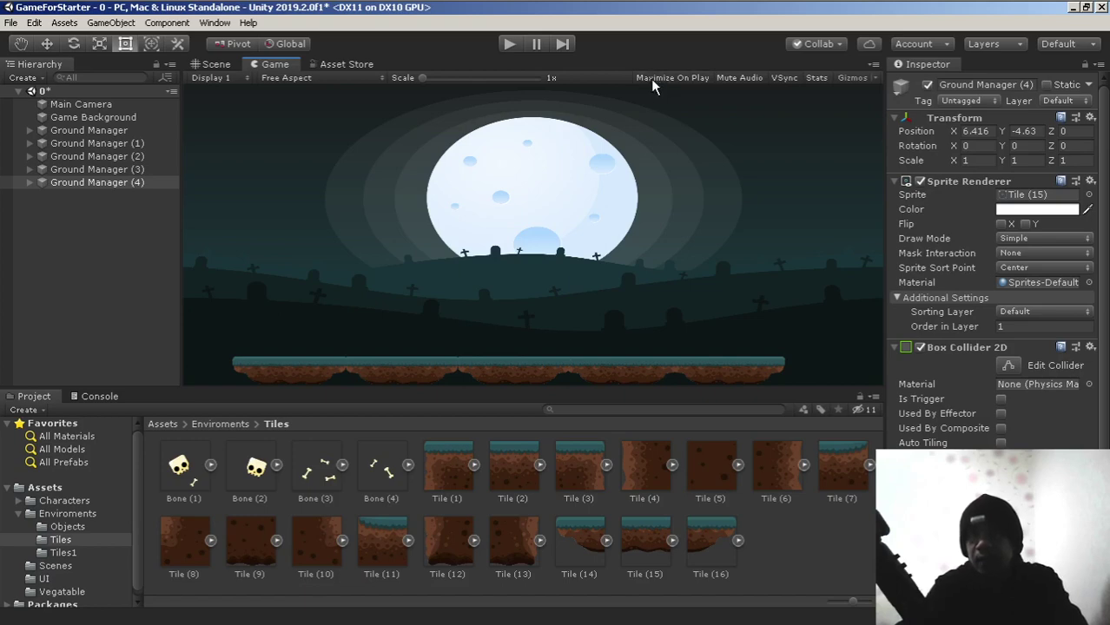
{"action": "left_click", "coordinate": [650, 78]}
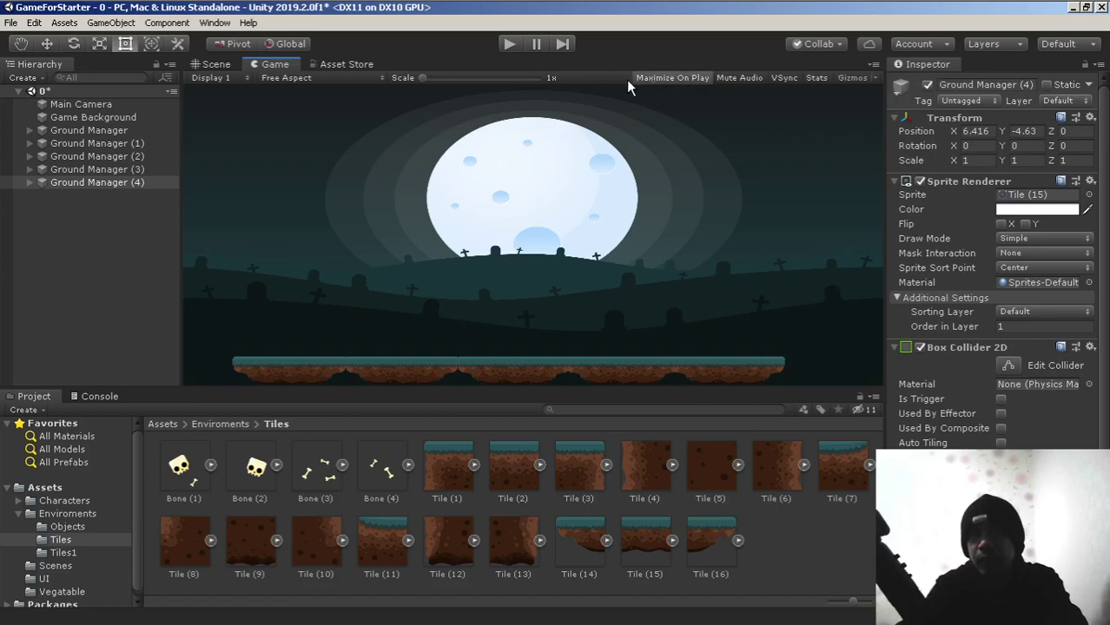
{"action": "left_click", "coordinate": [509, 44]}
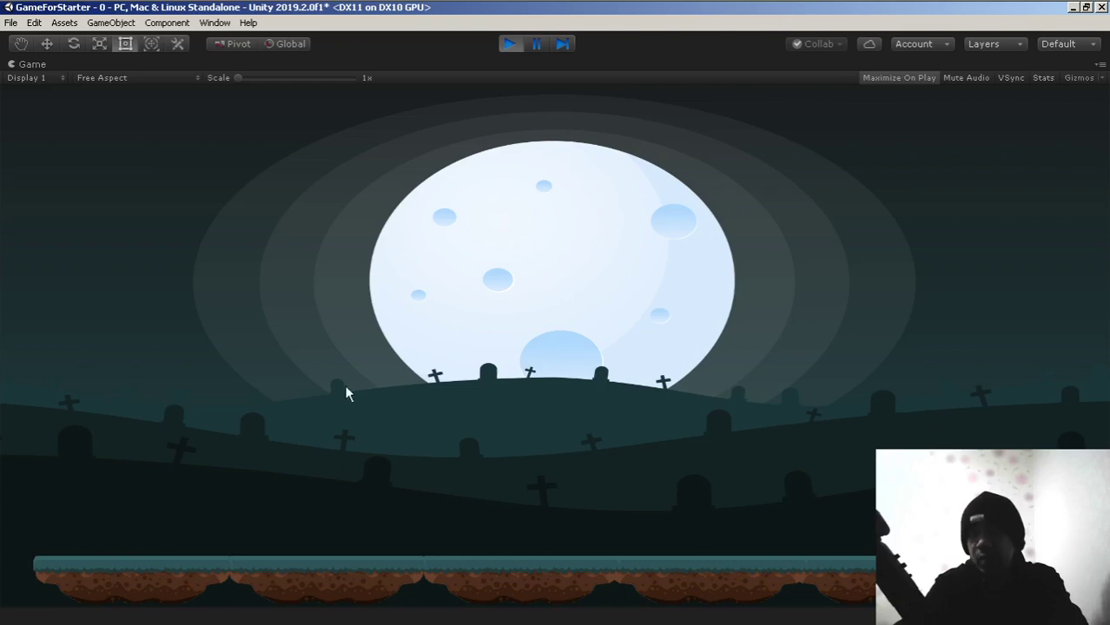
{"action": "left_click", "coordinate": [511, 43]}
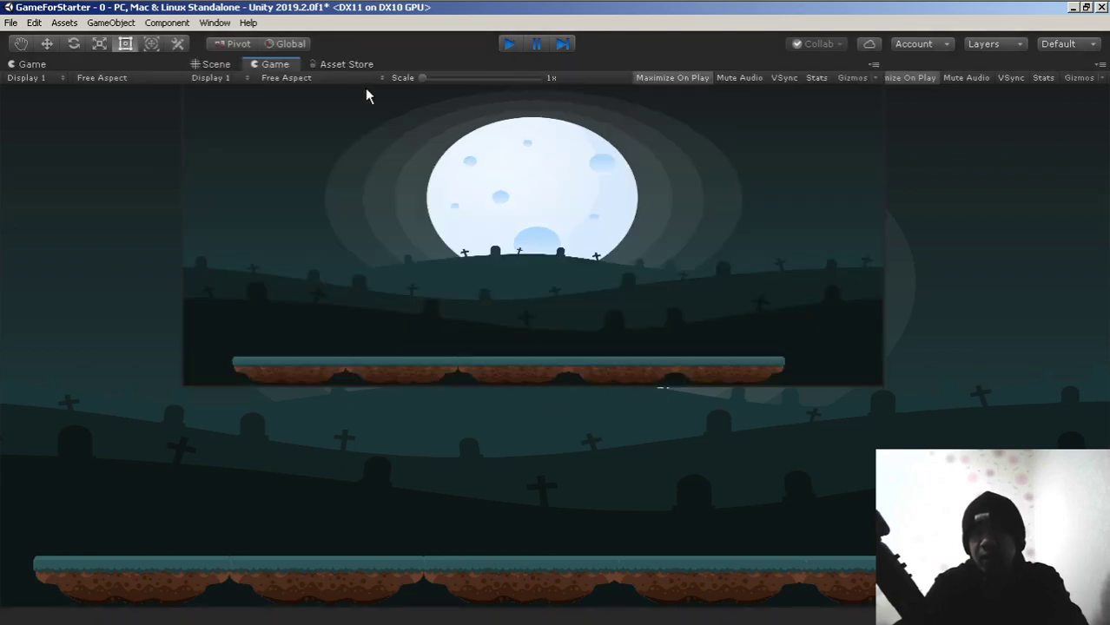
Disable Maximize On Play and test-run the scene within the normal editor layout, then stop play mode.
{"action": "left_click", "coordinate": [661, 78]}
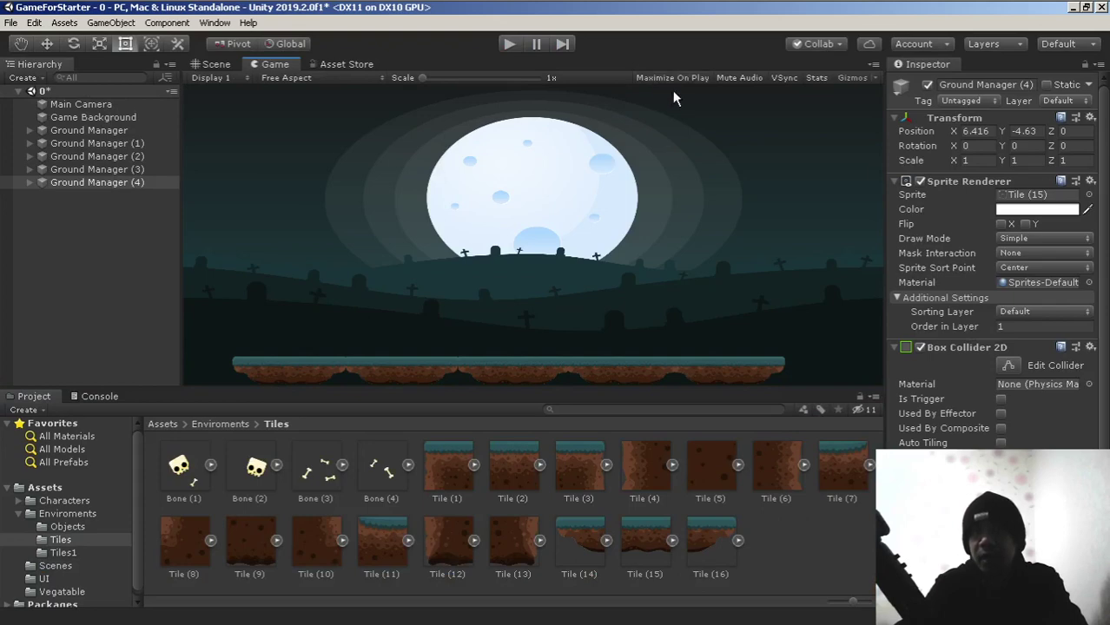
{"action": "left_click", "coordinate": [509, 44]}
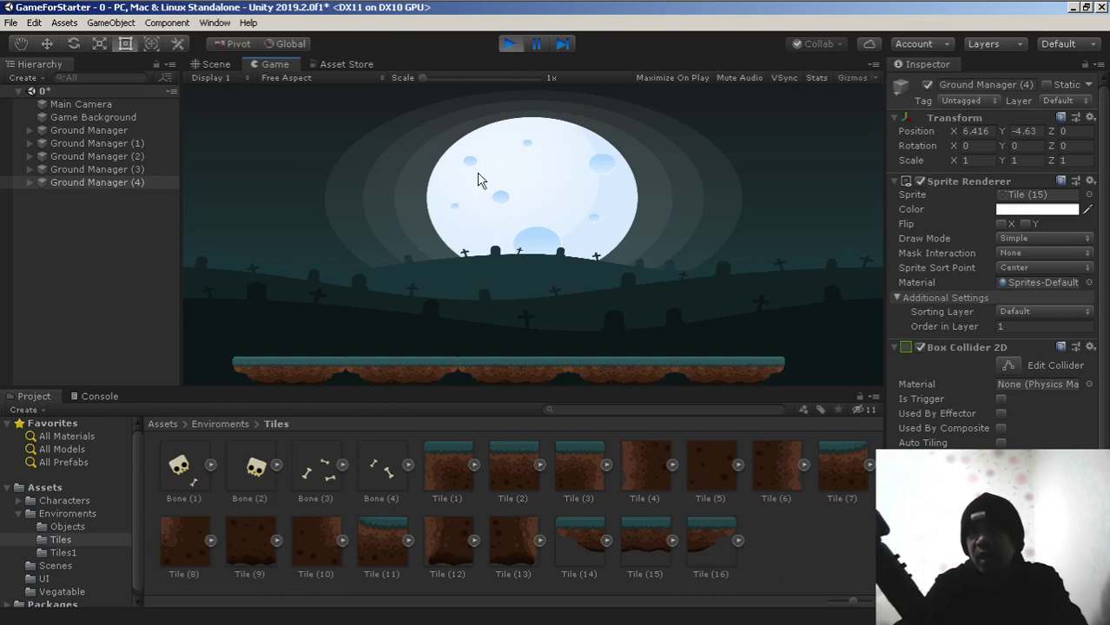
{"action": "left_click", "coordinate": [509, 44]}
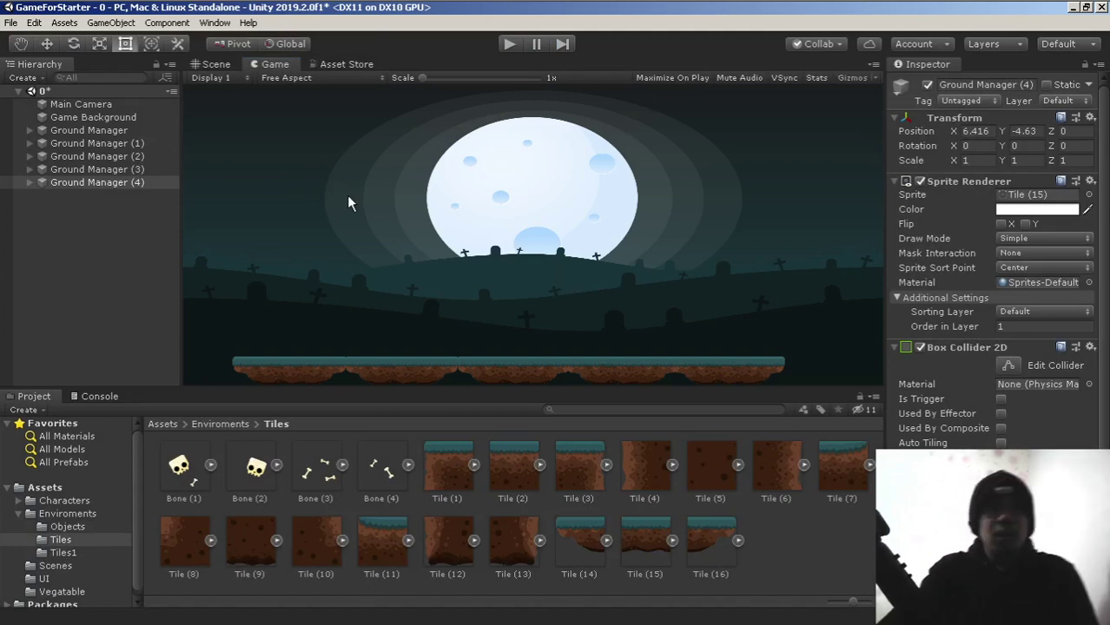
Return to the Scene view and examine the gap between the last platform and the background's right edge.
{"action": "left_click", "coordinate": [211, 67]}
{"action": "scroll", "coordinate": [434, 146], "scroll_direction": "down", "scroll_amount": 2}
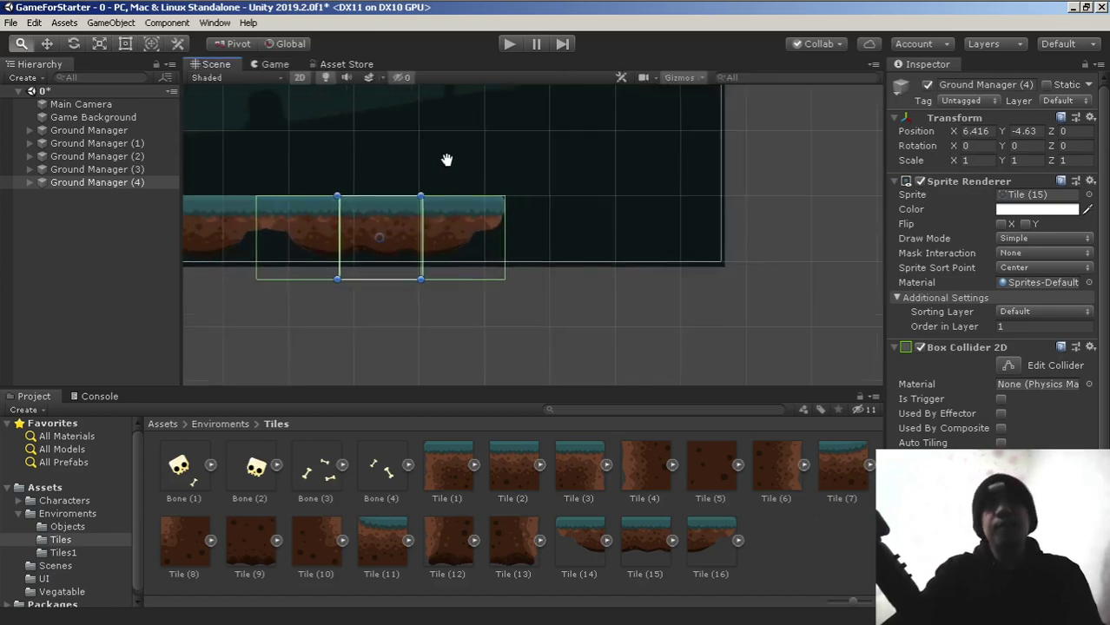
{"action": "scroll", "coordinate": [447, 160], "scroll_direction": "down", "scroll_amount": 1}
{"action": "left_click_drag", "start_coordinate": [446, 160], "coordinate": [445, 223]}
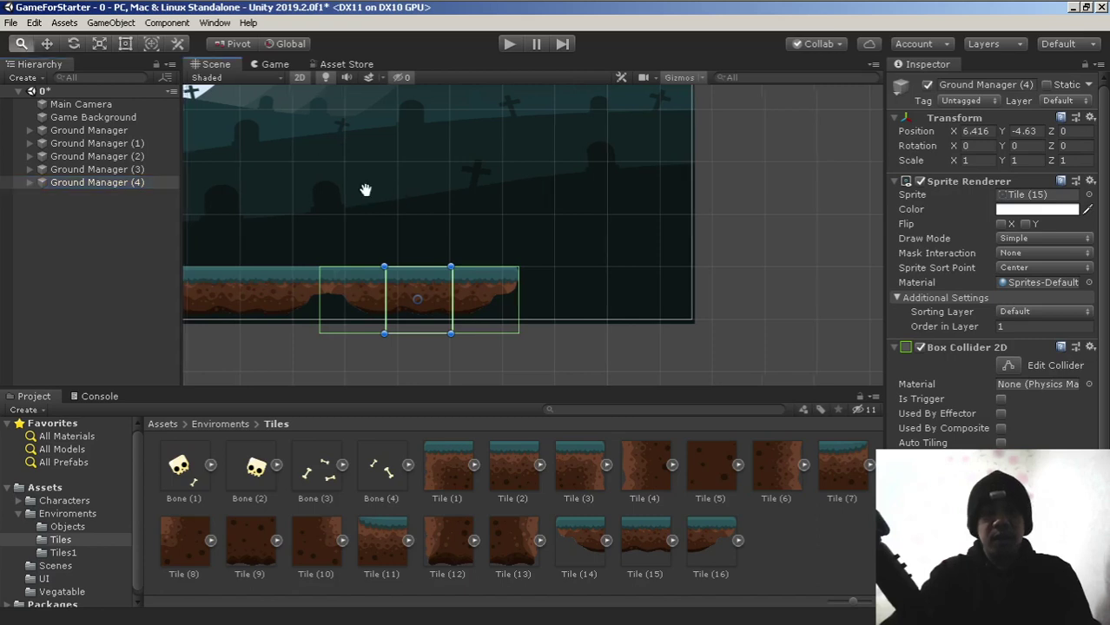
Duplicate the last ground platform and move the copy up and right of the row's end, to about X 8.91, Y -3.65.
{"action": "left_click_drag", "start_coordinate": [366, 190], "coordinate": [485, 226]}
{"action": "key", "text": "ctrl+d"}
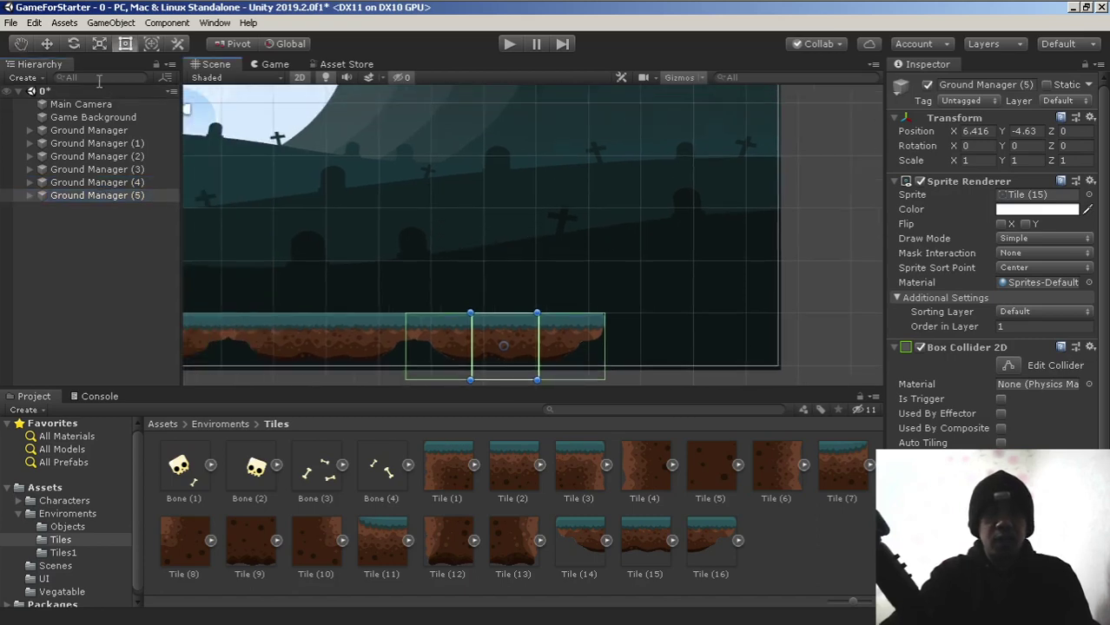
{"action": "key", "text": "w"}
{"action": "left_click_drag", "start_coordinate": [512, 359], "coordinate": [643, 296]}
{"action": "scroll", "coordinate": [536, 191], "scroll_direction": "down", "scroll_amount": 2}
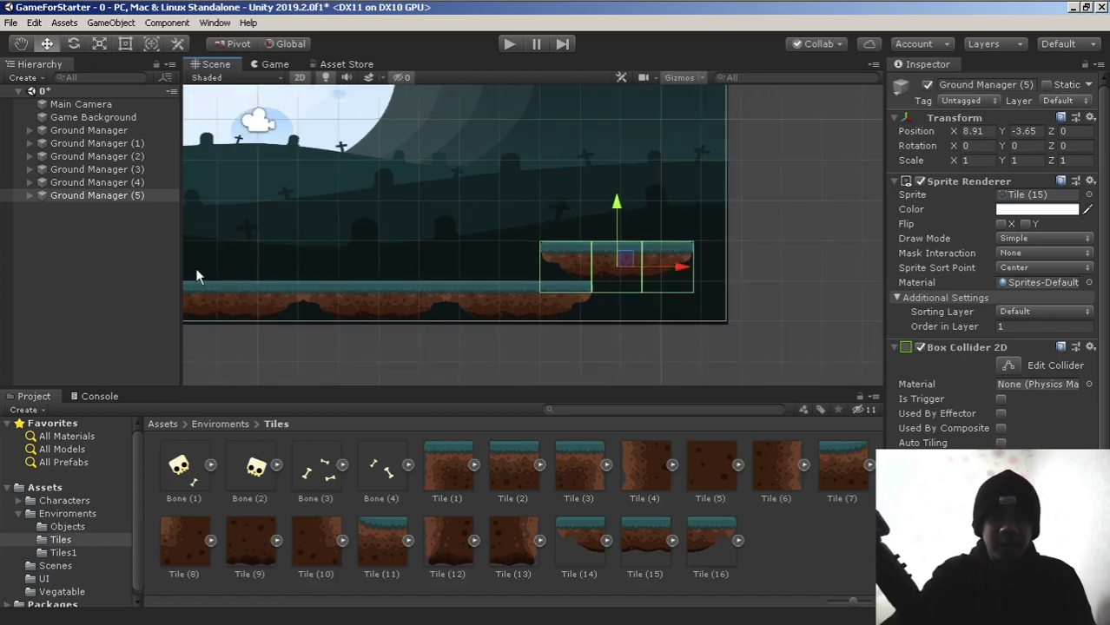
Examine the raised platform's placement in the Game view, maximizing the view and restoring the normal layout.
{"action": "left_click", "coordinate": [274, 67]}
{"action": "right_click", "coordinate": [275, 67]}
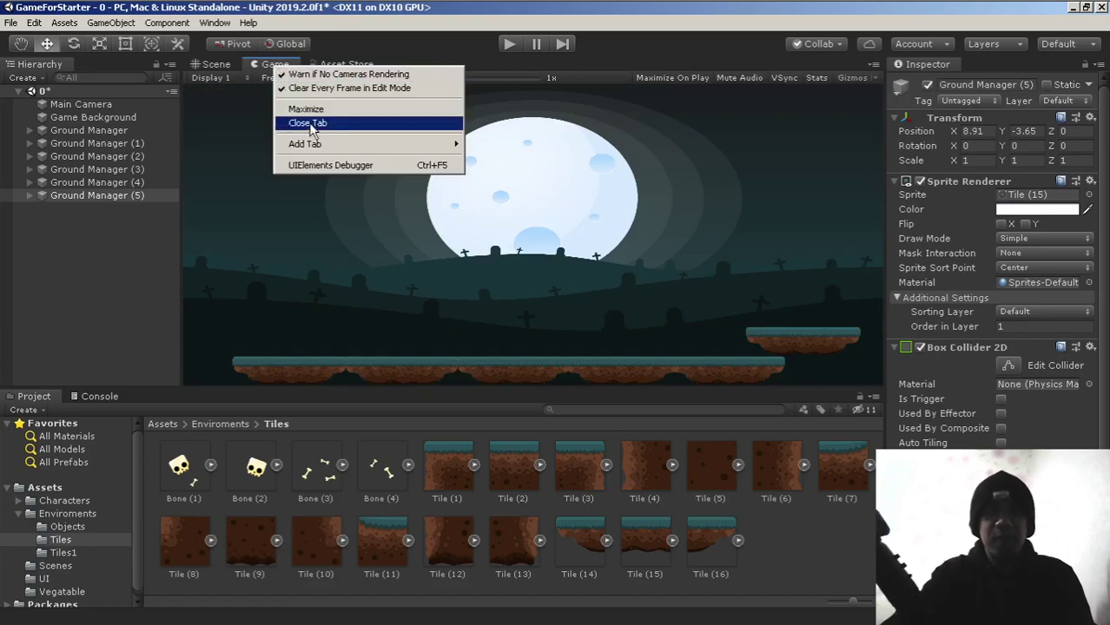
{"action": "left_click", "coordinate": [296, 109]}
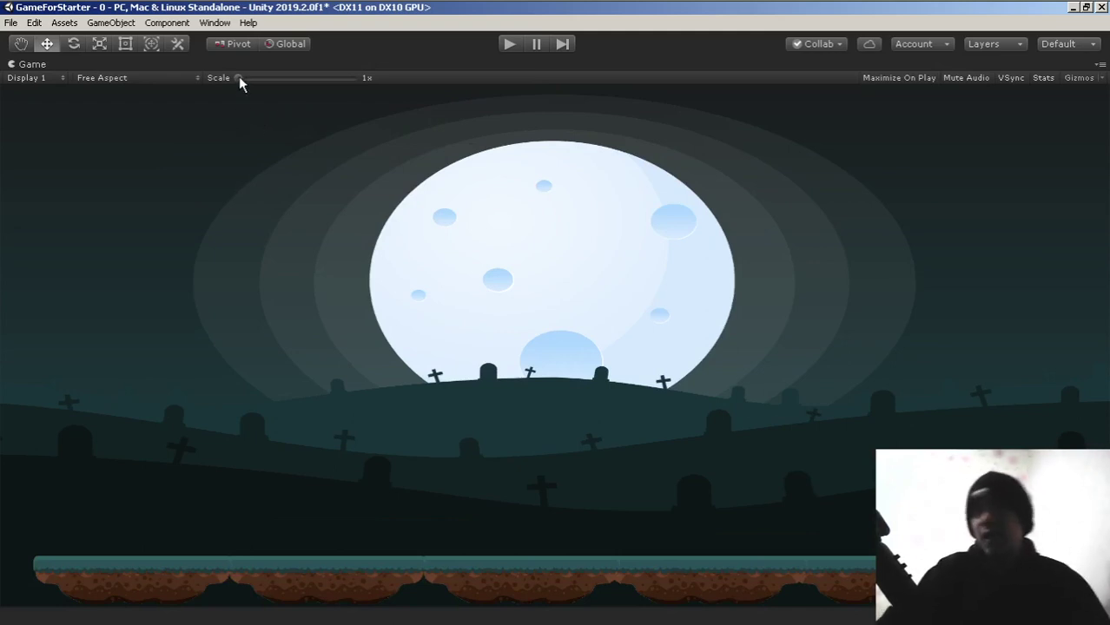
{"action": "right_click", "coordinate": [204, 69]}
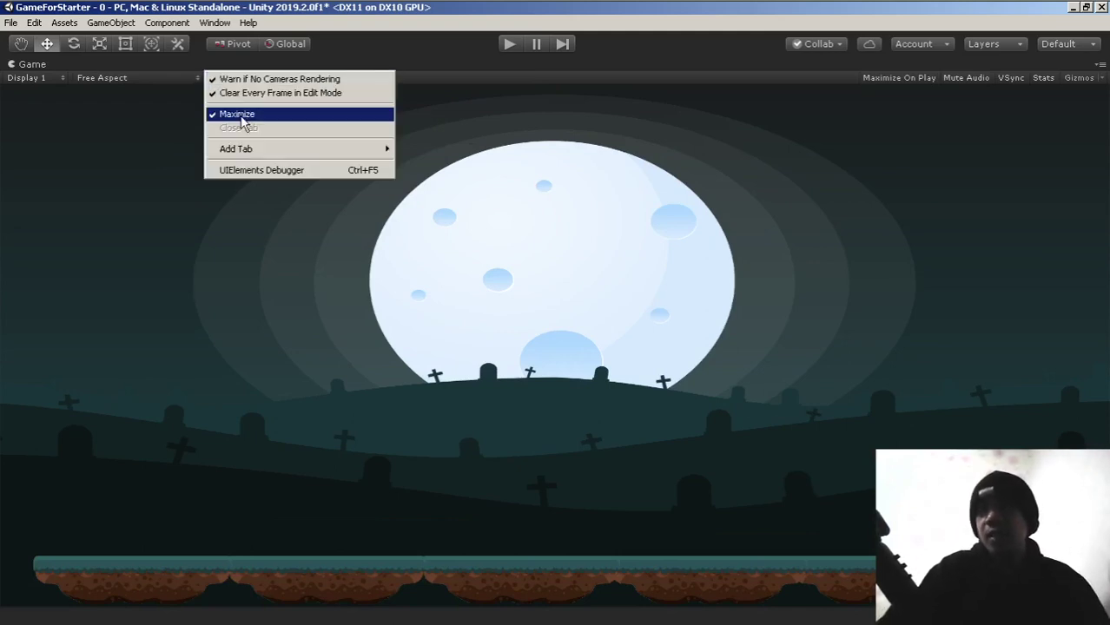
{"action": "left_click", "coordinate": [241, 116]}
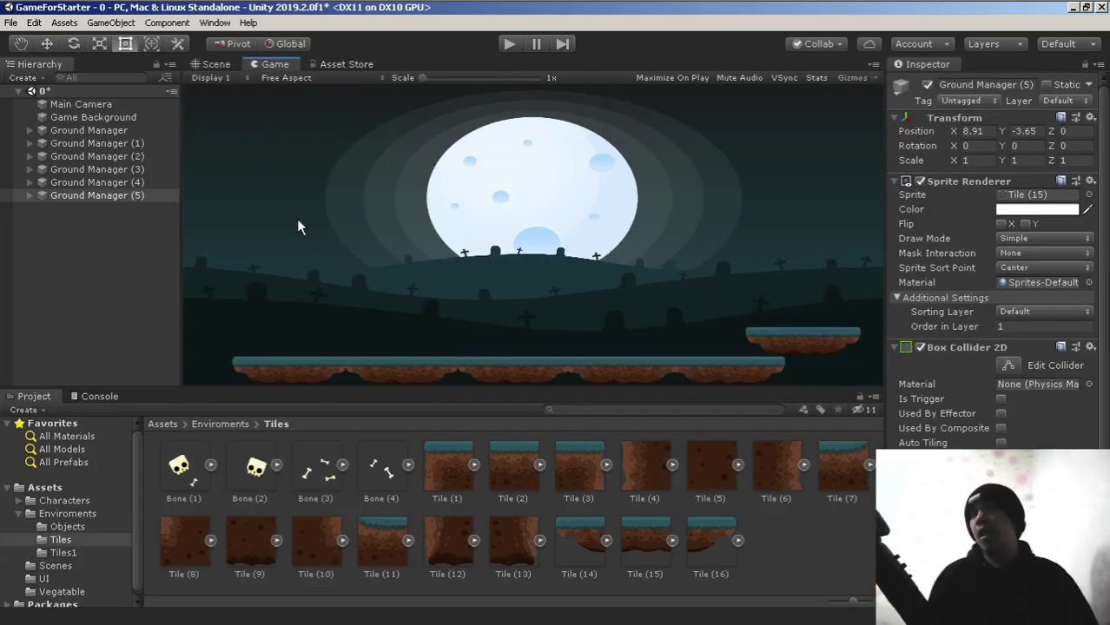